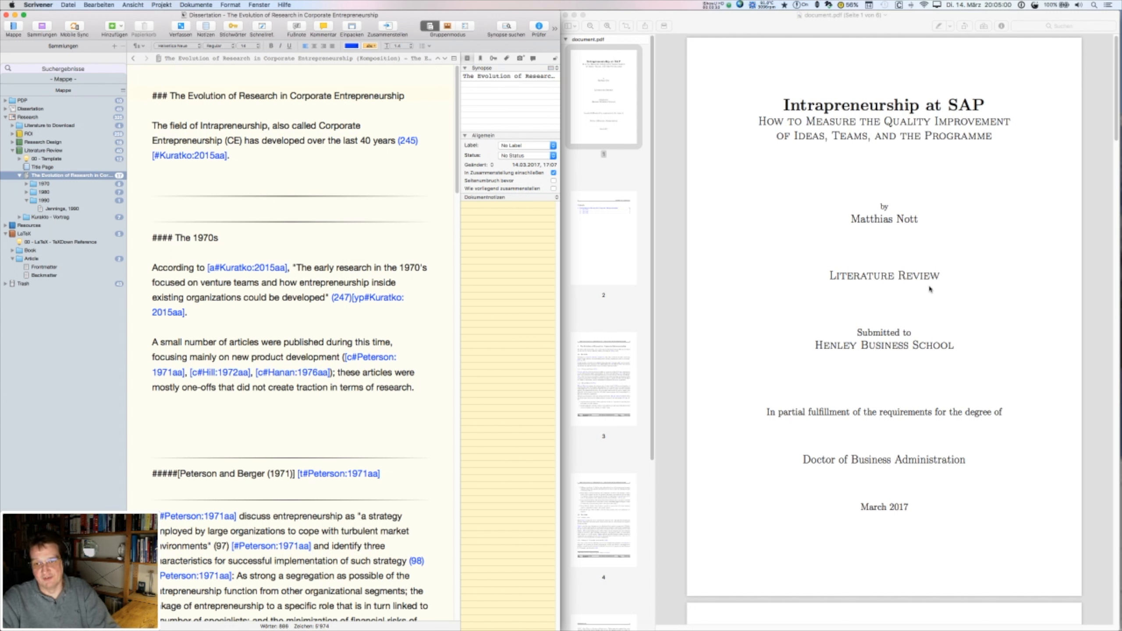
# - Page through the compiled PDF's pages 2–5 up to the References, ending on page 3
pyautogui.click(596, 236)
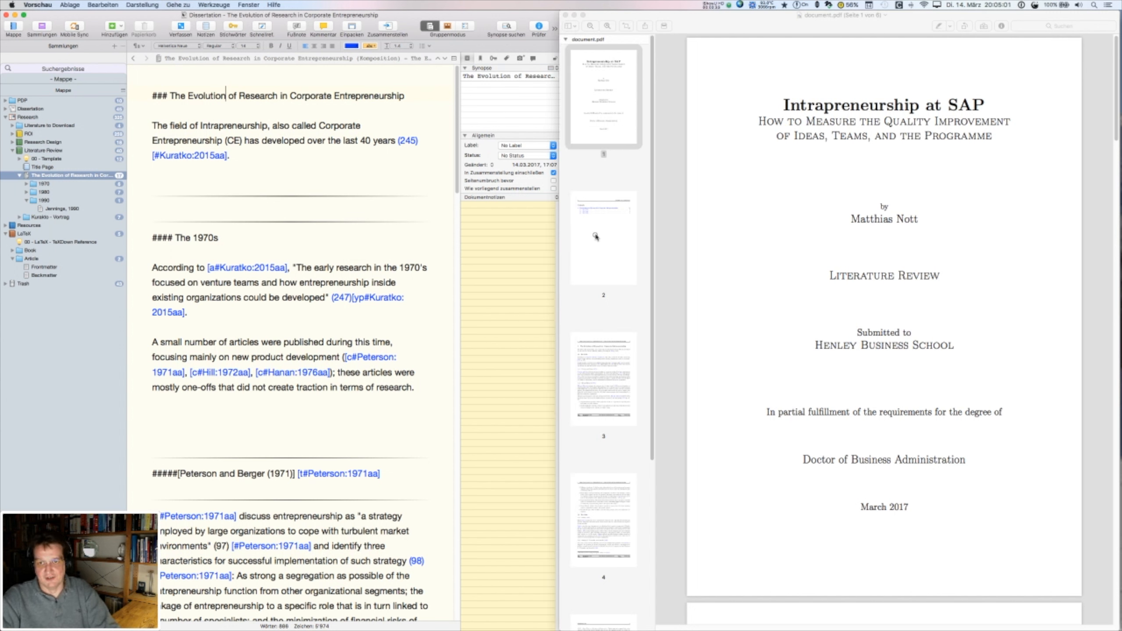
pyautogui.click(596, 237)
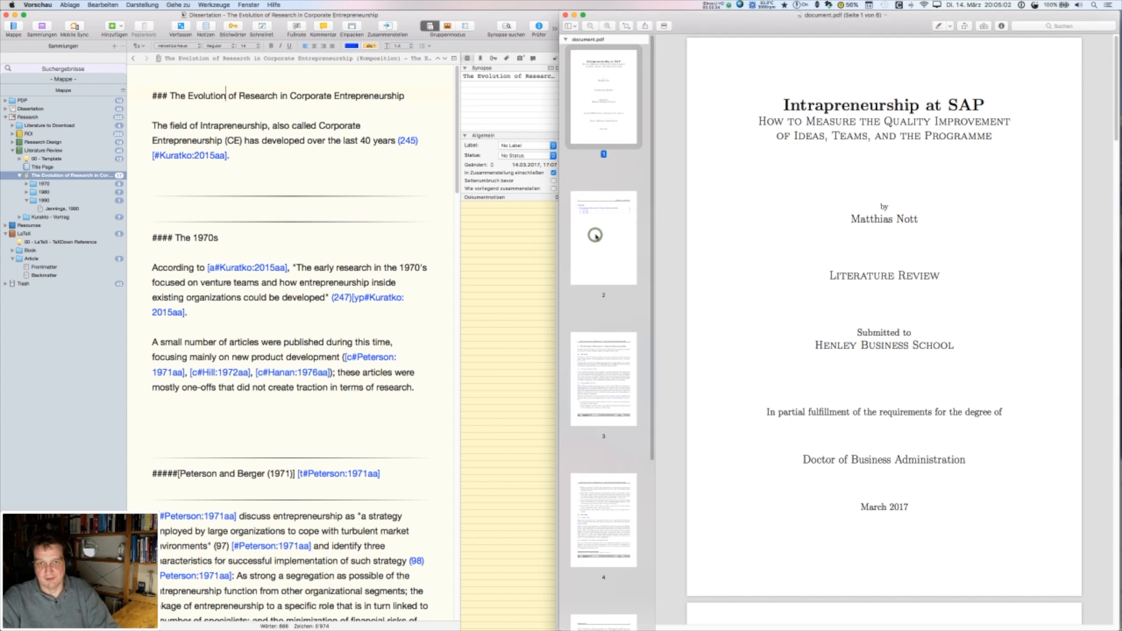
pyautogui.click(612, 363)
pyautogui.click(617, 515)
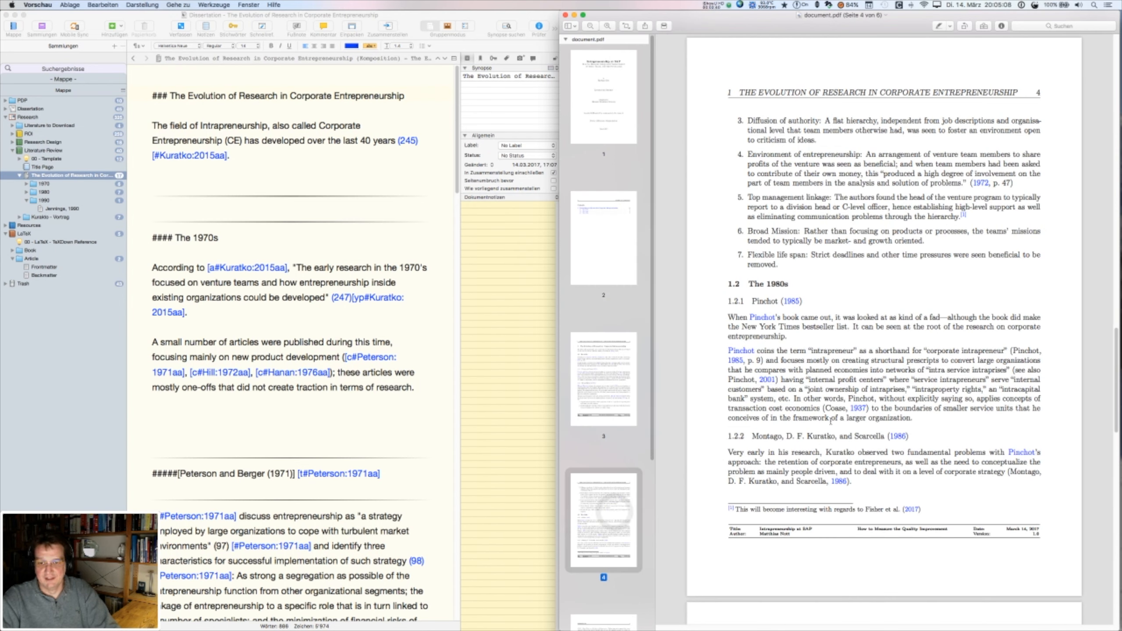
pyautogui.scroll(-3, 611, 345)
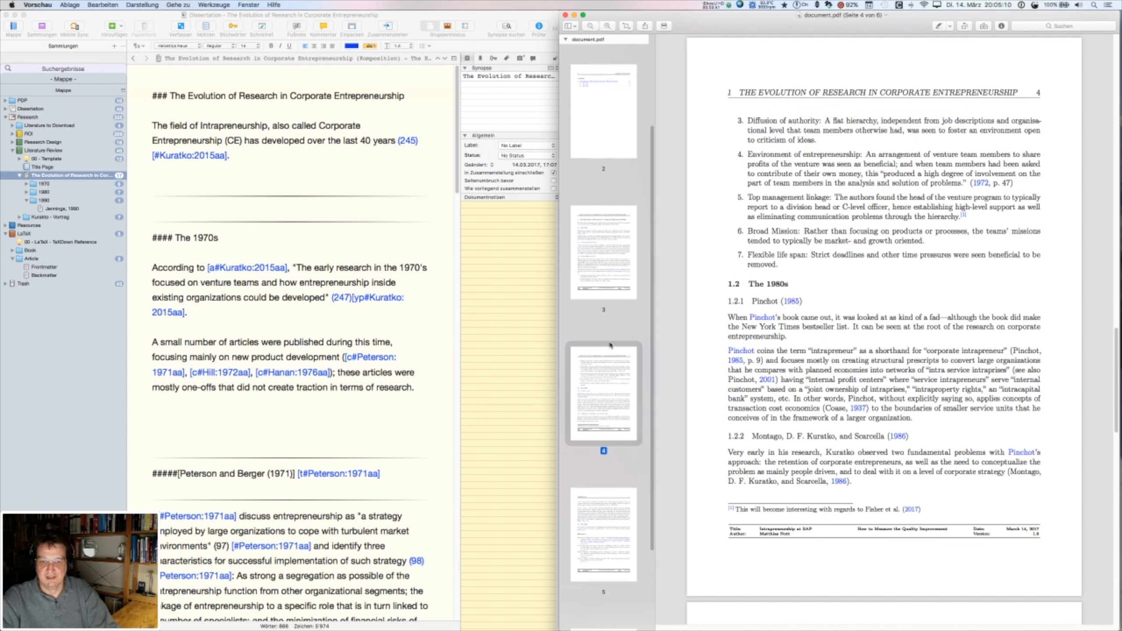
pyautogui.click(611, 493)
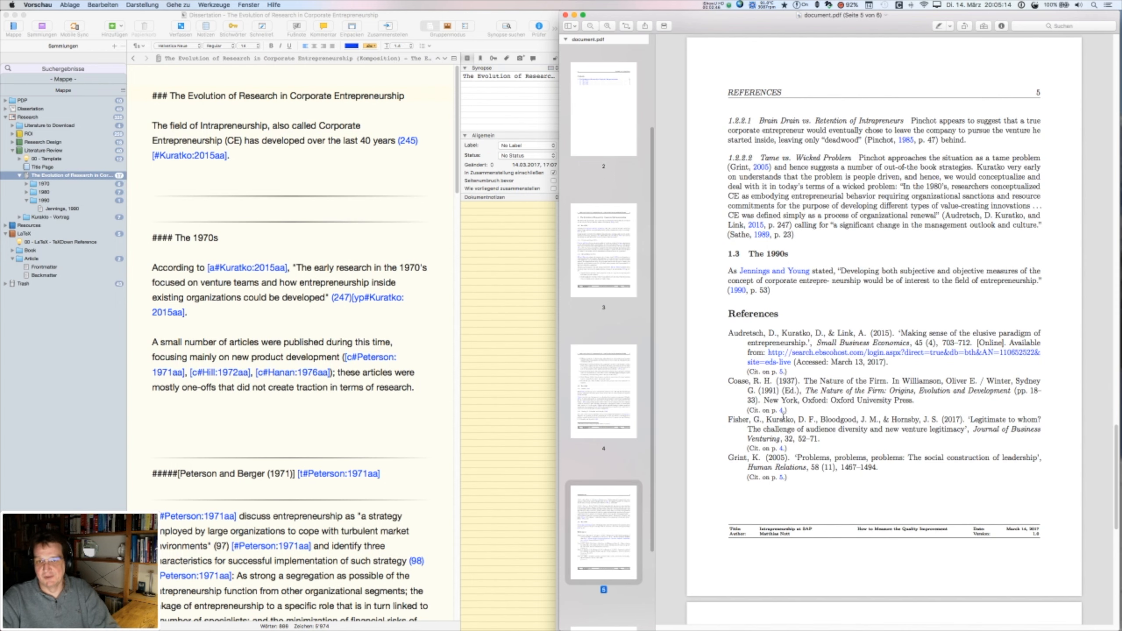
pyautogui.scroll(10, 782, 305)
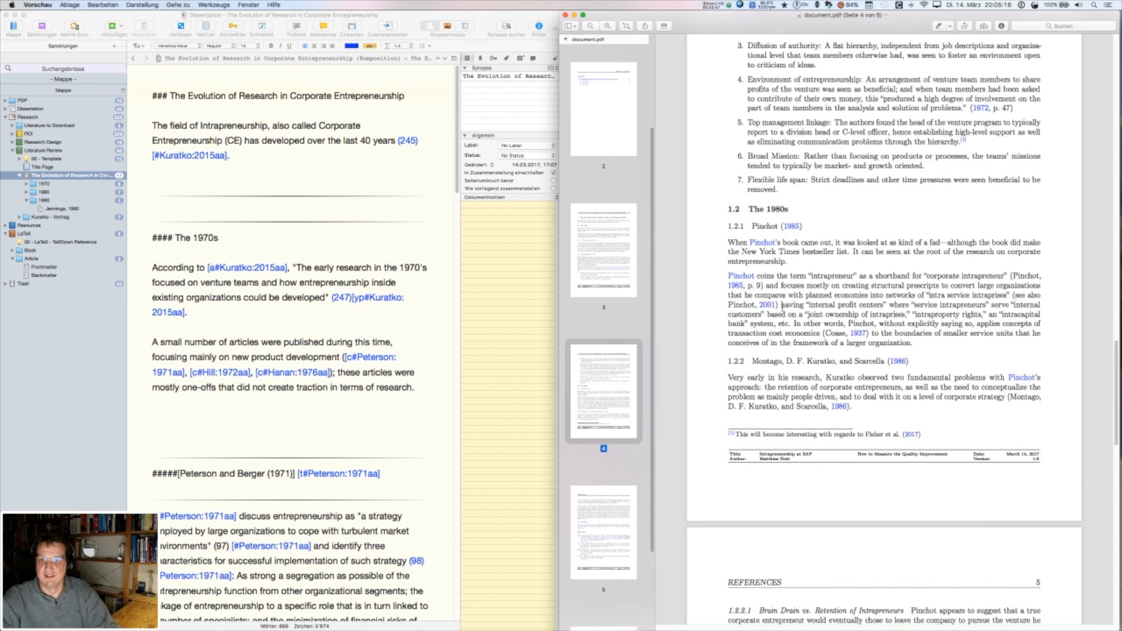
pyautogui.scroll(15, 782, 305)
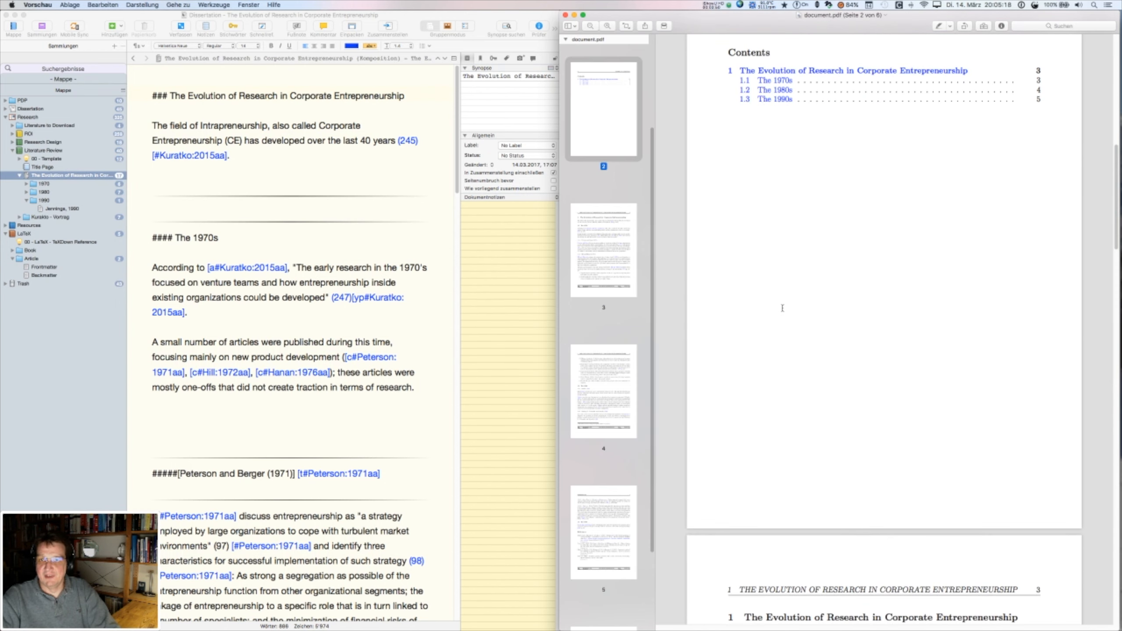
pyautogui.scroll(-10, 782, 308)
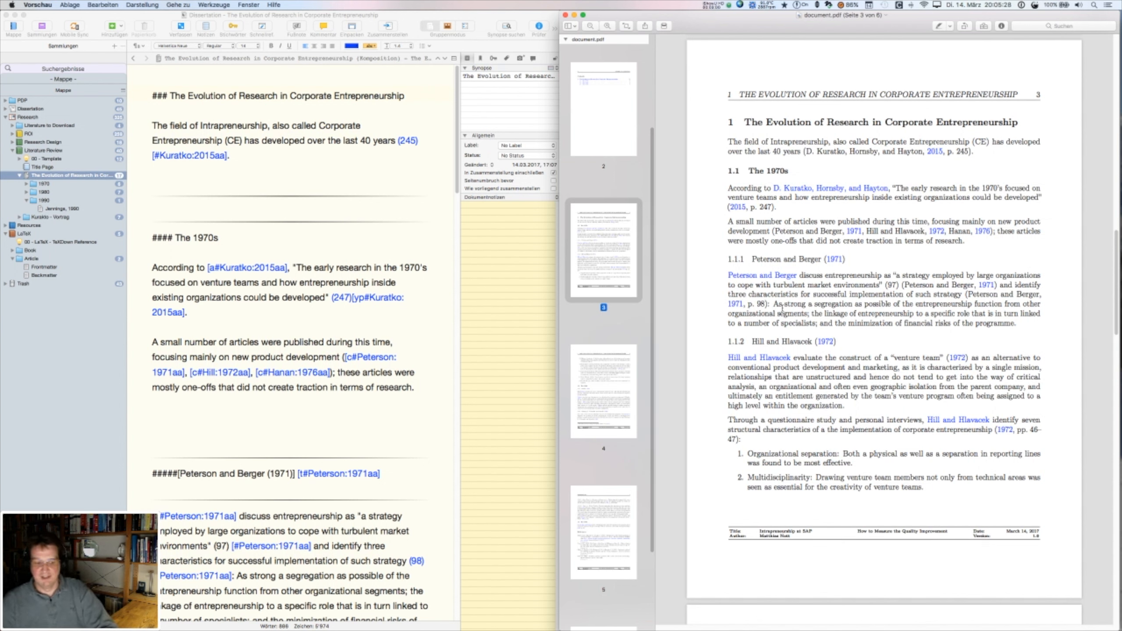
# - Search Spotlight for 'LaTeX', dismiss it, and switch to document.tex in Sublime Text
pyautogui.press('alt+super')
pyautogui.press('alt+super+space')
pyautogui.write('La')
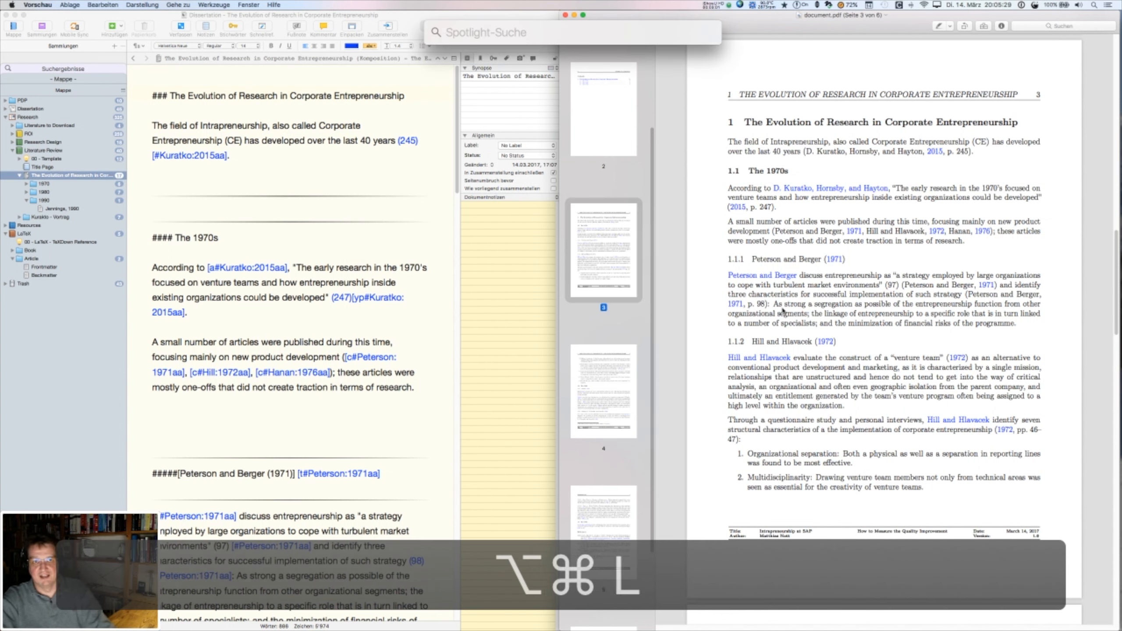
pyautogui.write('TeX')
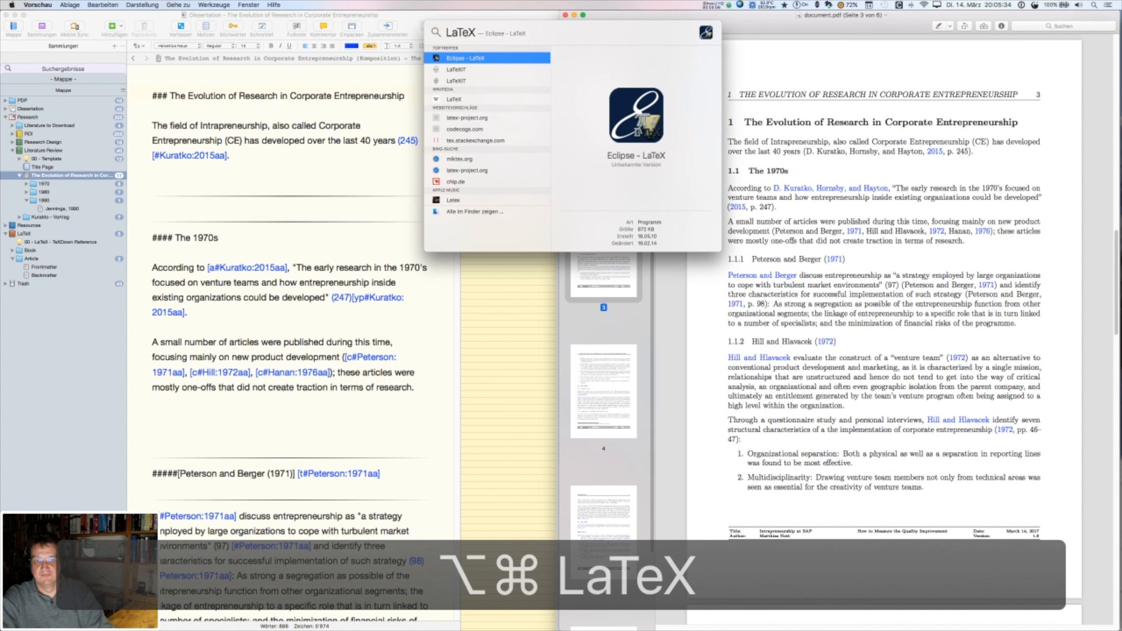
pyautogui.press('Escape')
pyautogui.press('Escape')
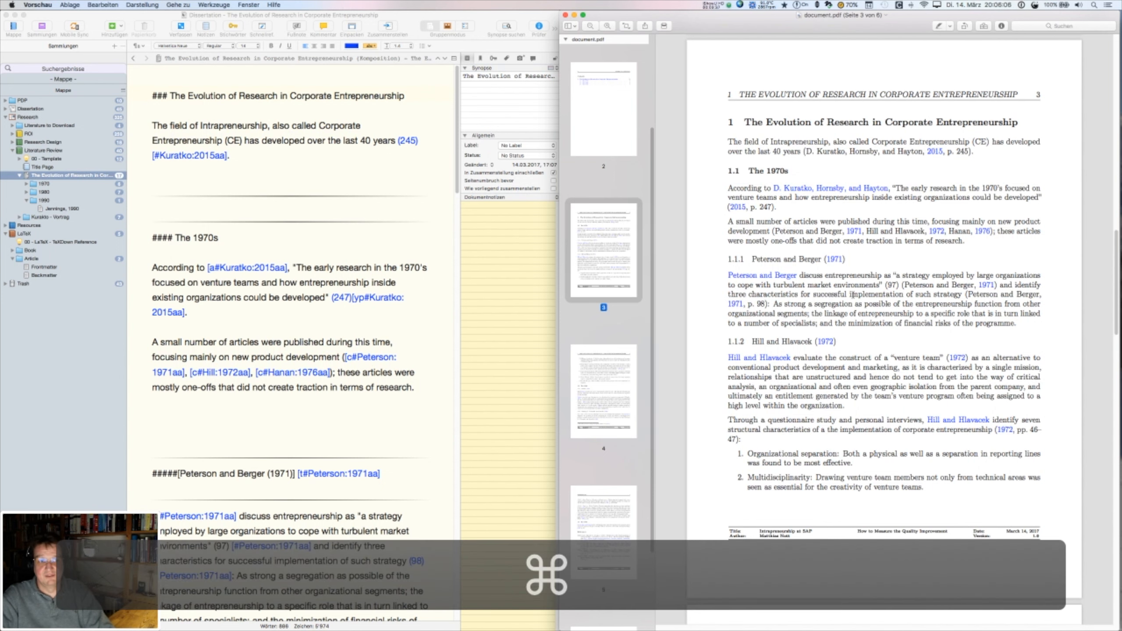
pyautogui.press('super+Tab')
pyautogui.click(215, 305)
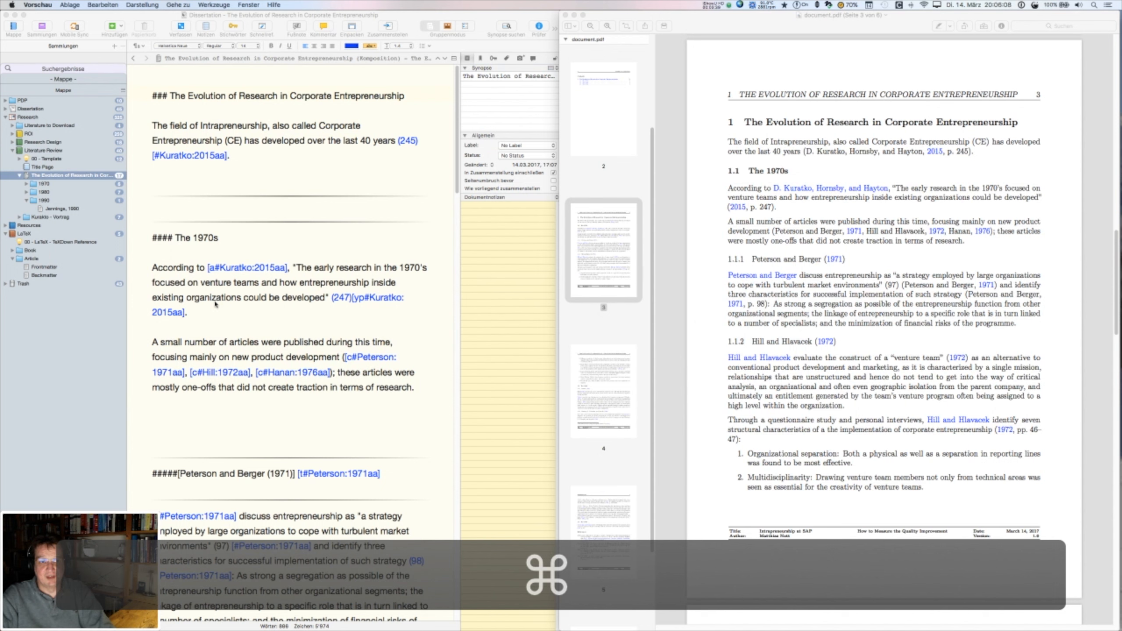
pyautogui.scroll(-15, 215, 303)
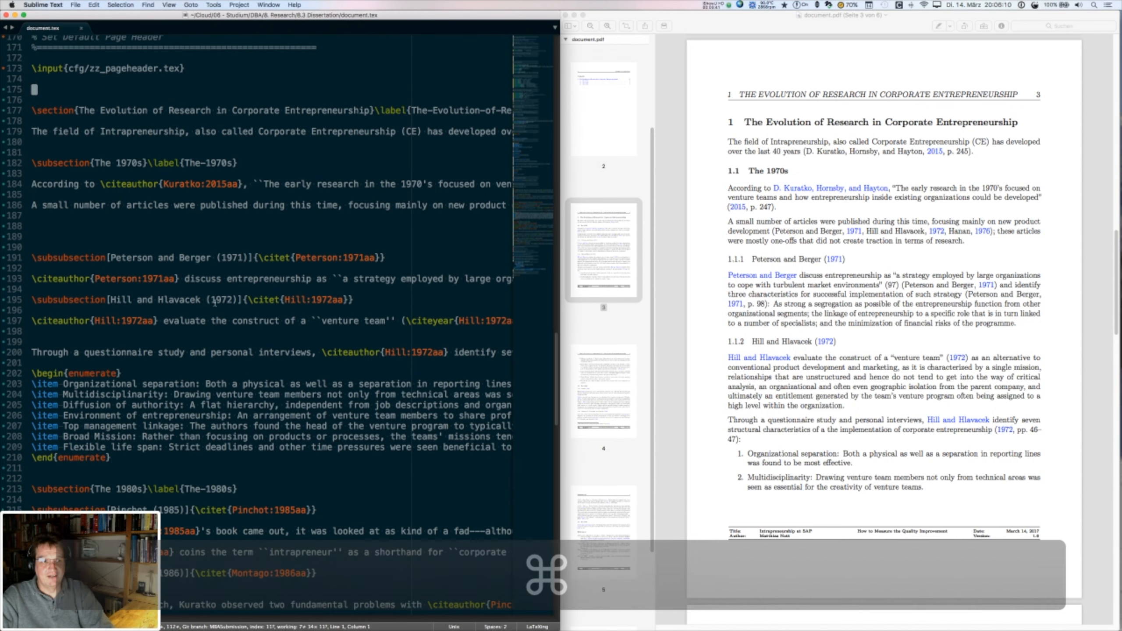
pyautogui.scroll(-3, 215, 303)
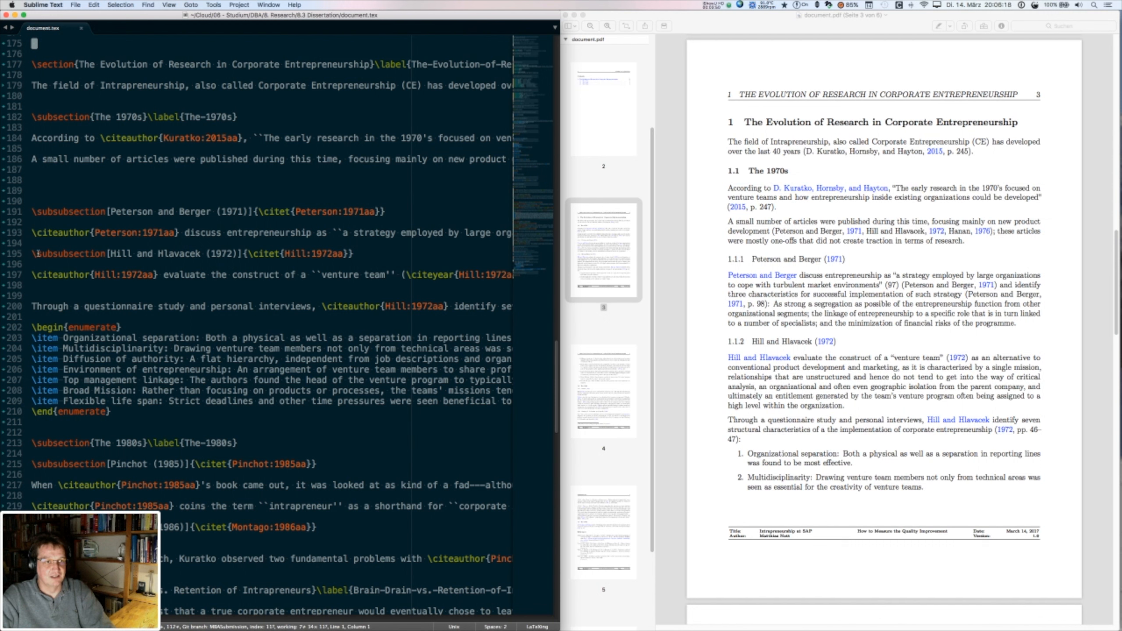
pyautogui.moveTo(104, 254); pyautogui.dragTo(41, 254)
pyautogui.doubleClick(59, 64)
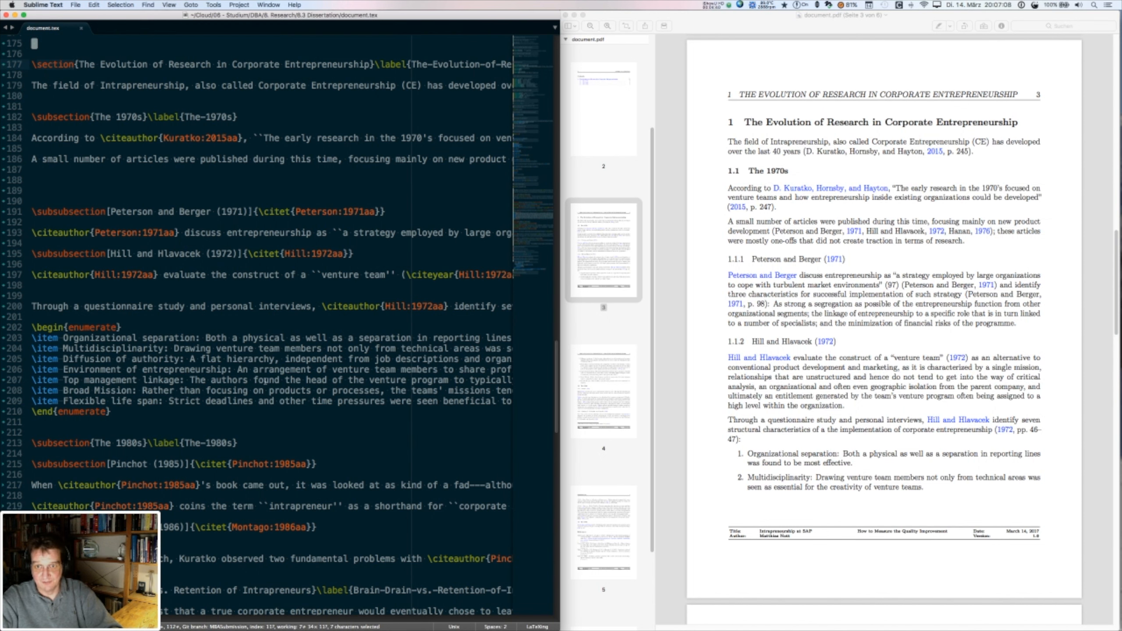
pyautogui.scroll(-10, 265, 380)
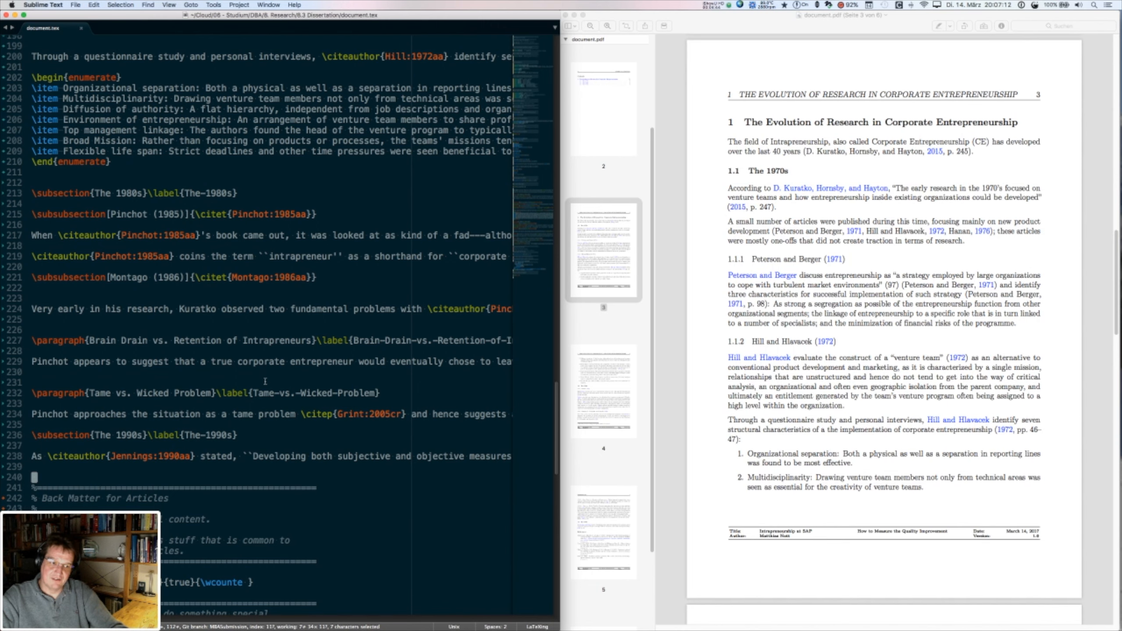
# - Compare document.tex's \citet{Peterson:1971aa} heading with the PDF's 'Peterson and Berger (1971)', then switch apps
pyautogui.scroll(8, 265, 381)
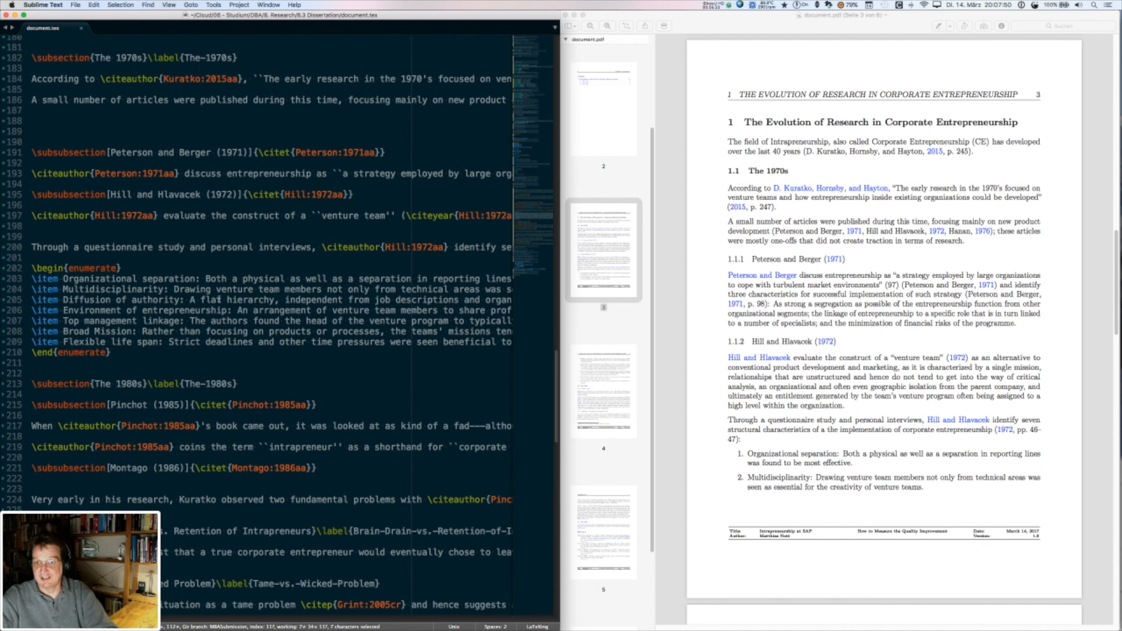
pyautogui.scroll(-5, 854, 229)
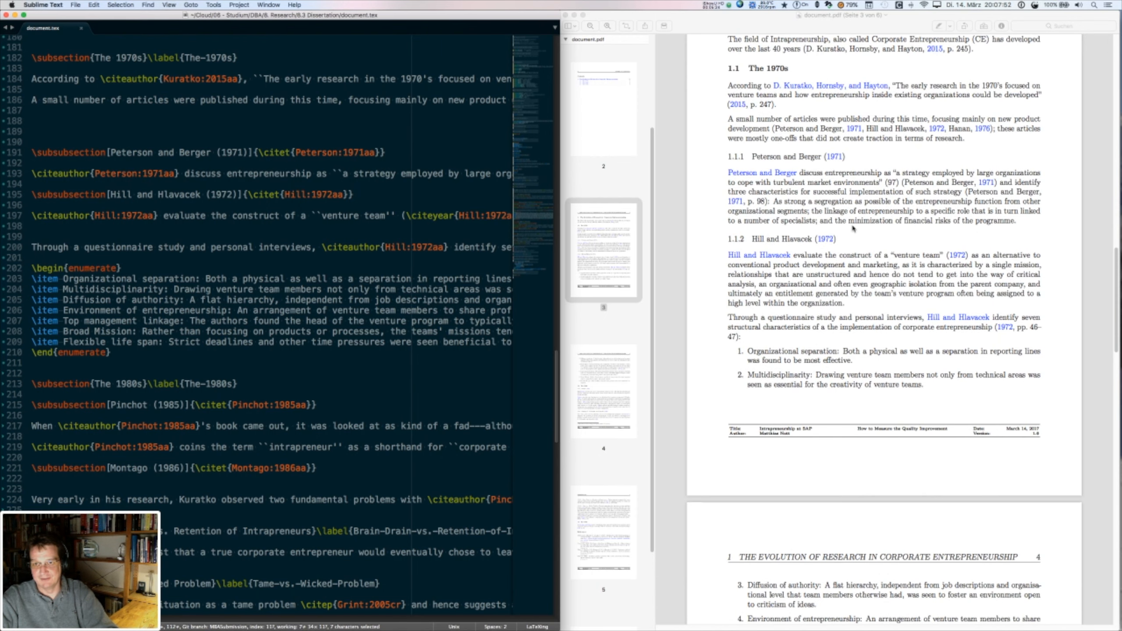
pyautogui.scroll(6, 854, 229)
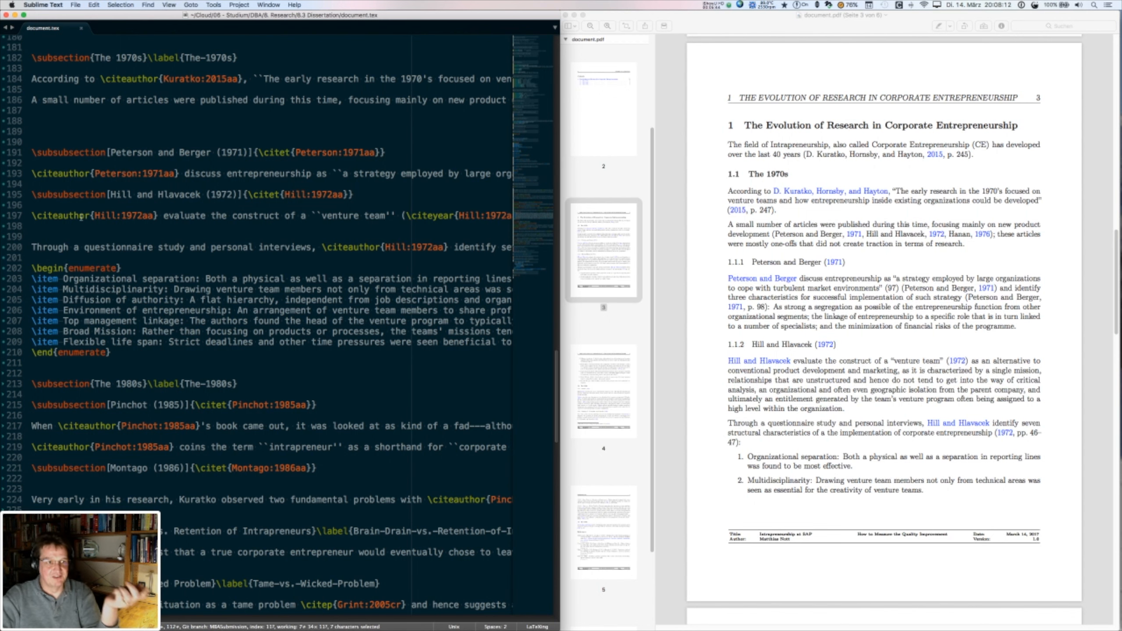
pyautogui.scroll(7, 81, 215)
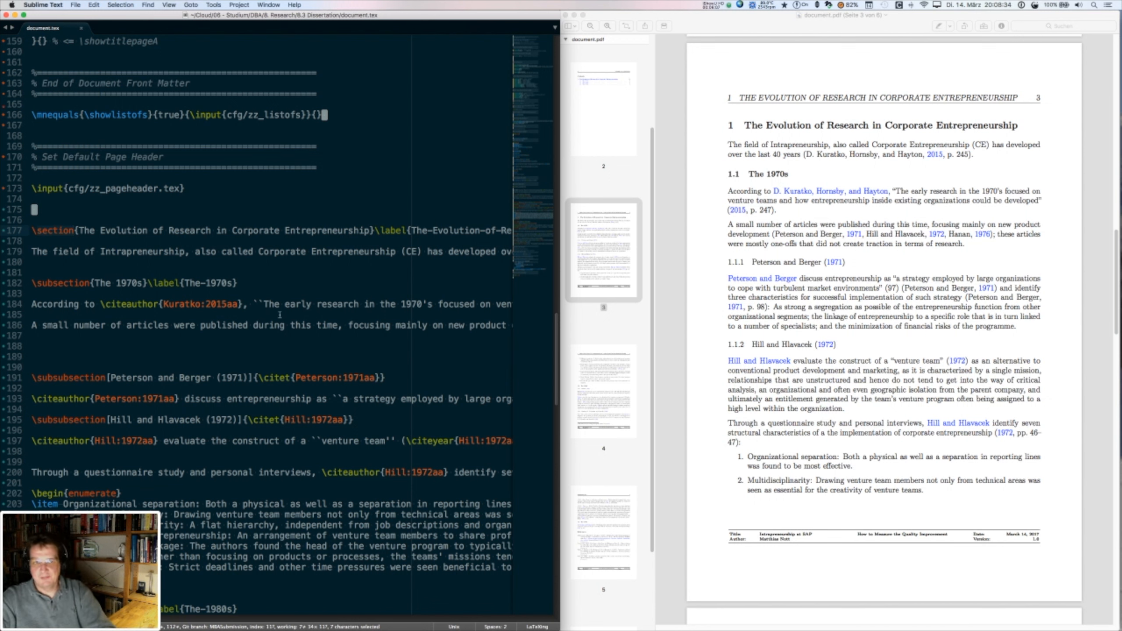
pyautogui.press('super+Tab')
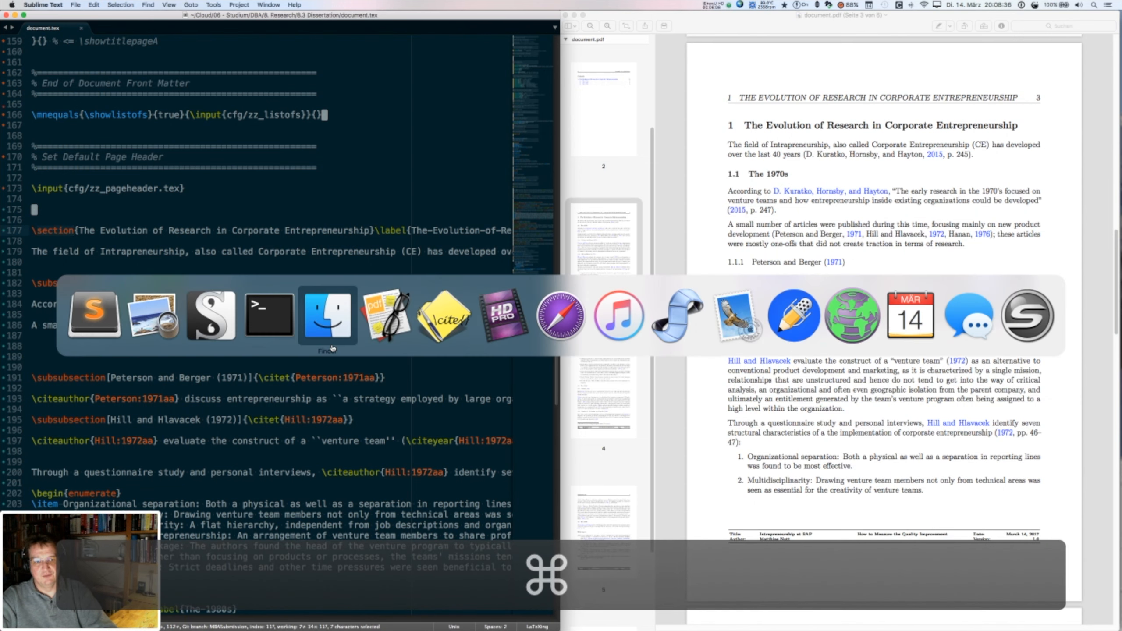
# - Return to Scrivener and view the chapter as index cards, then as an outline
pyautogui.click(213, 318)
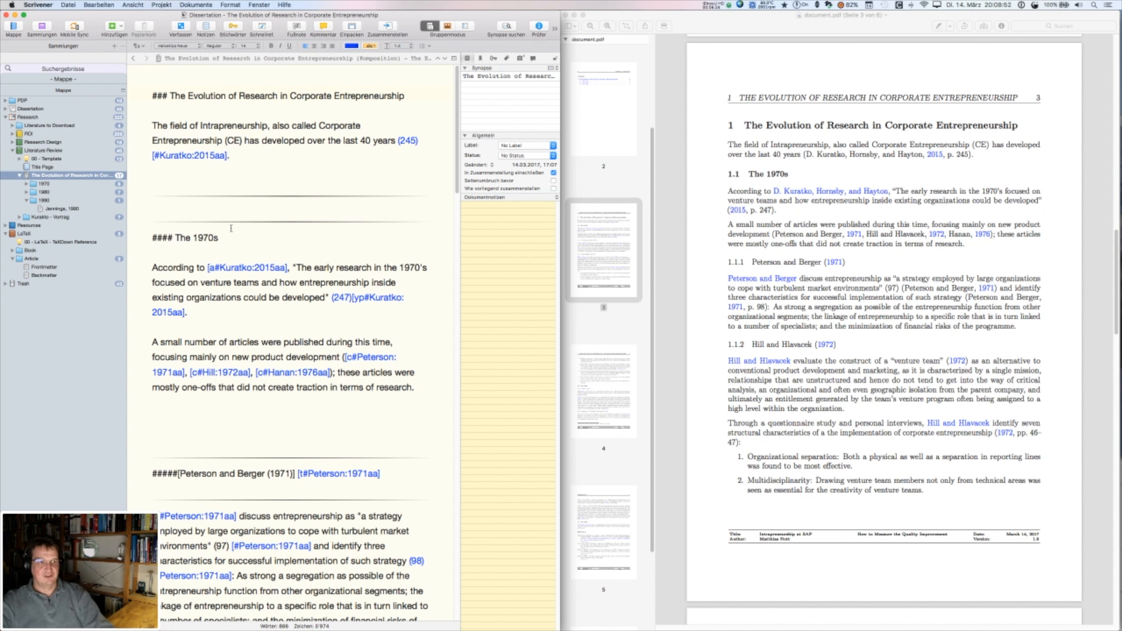
pyautogui.press('super+2')
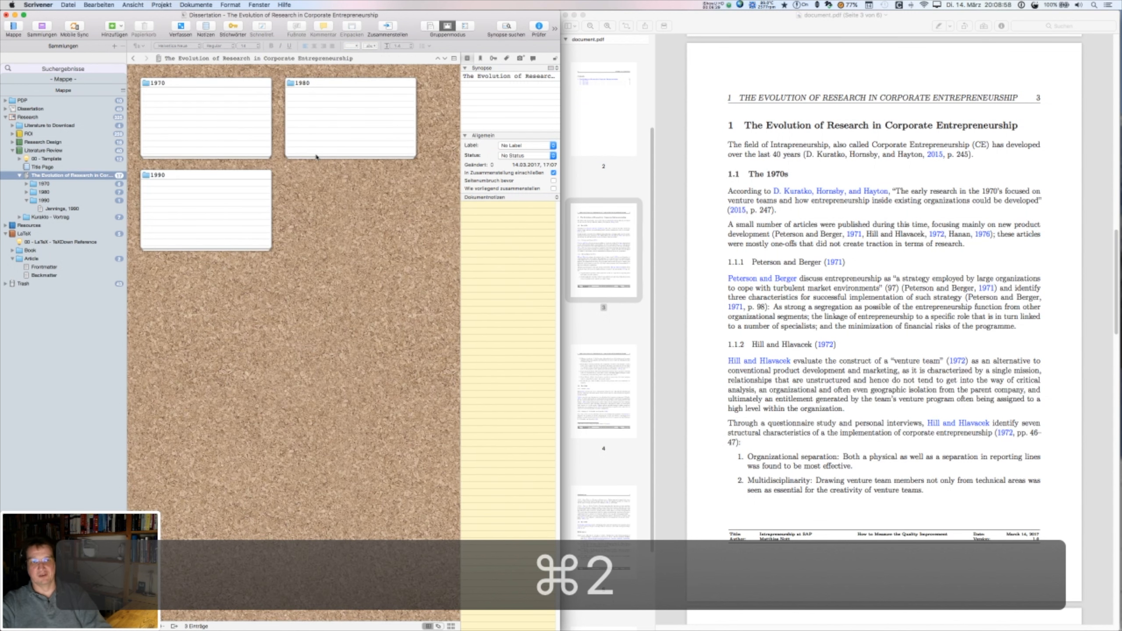
pyautogui.press('super+3')
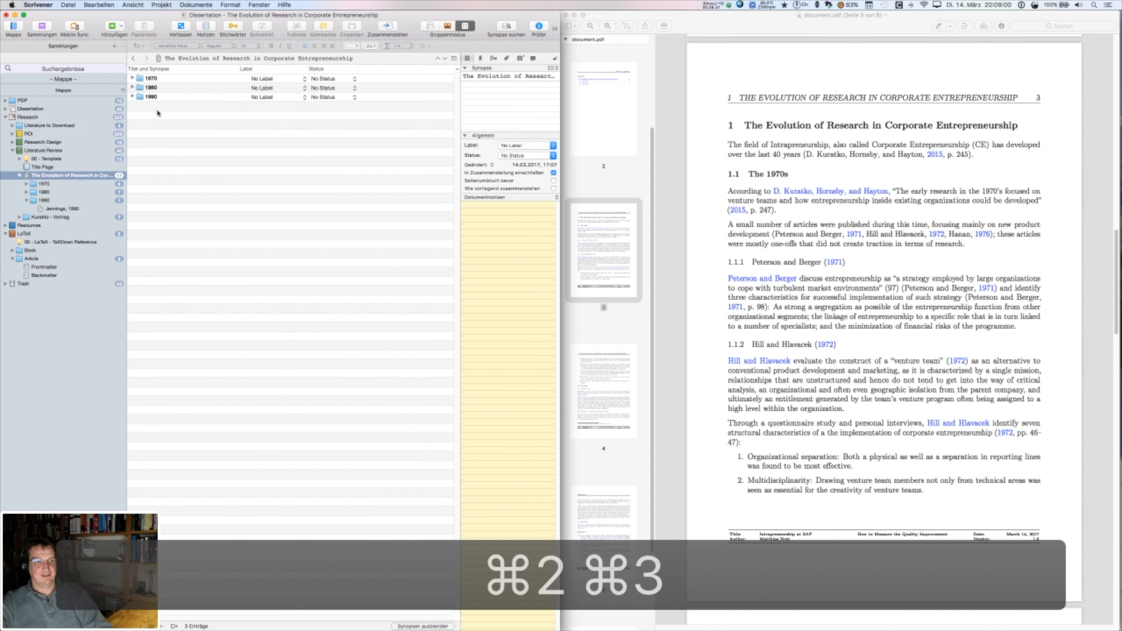
# - Expand 1970, Peterson and Berger 1971 and Hill and Hlavacek 1972, then switch to Scrivenings view
pyautogui.click(132, 78)
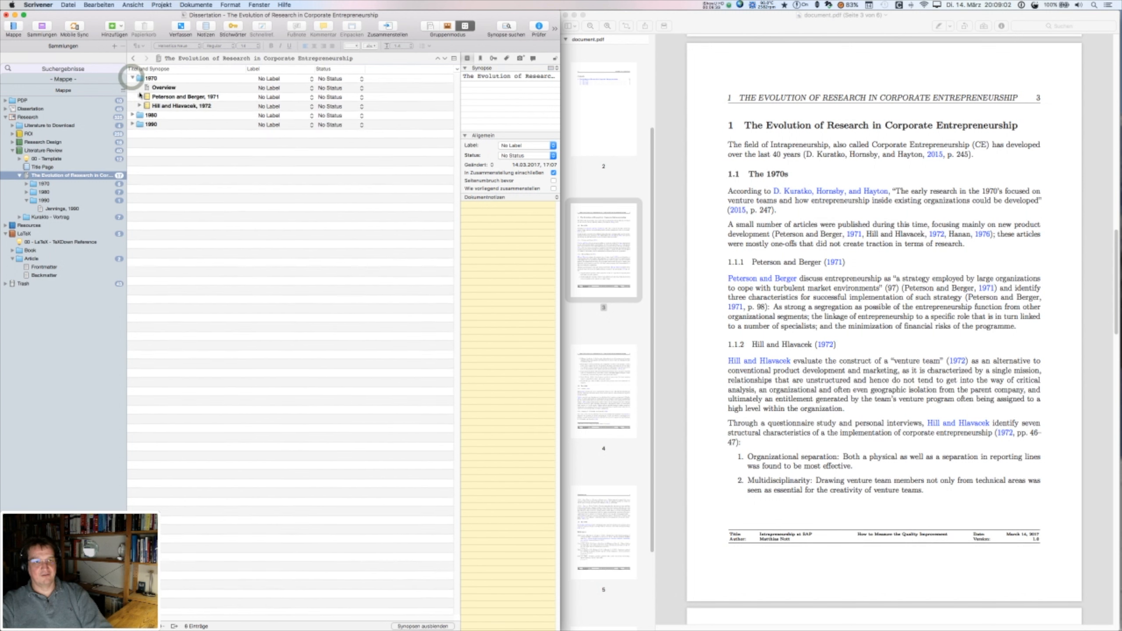
pyautogui.click(140, 97)
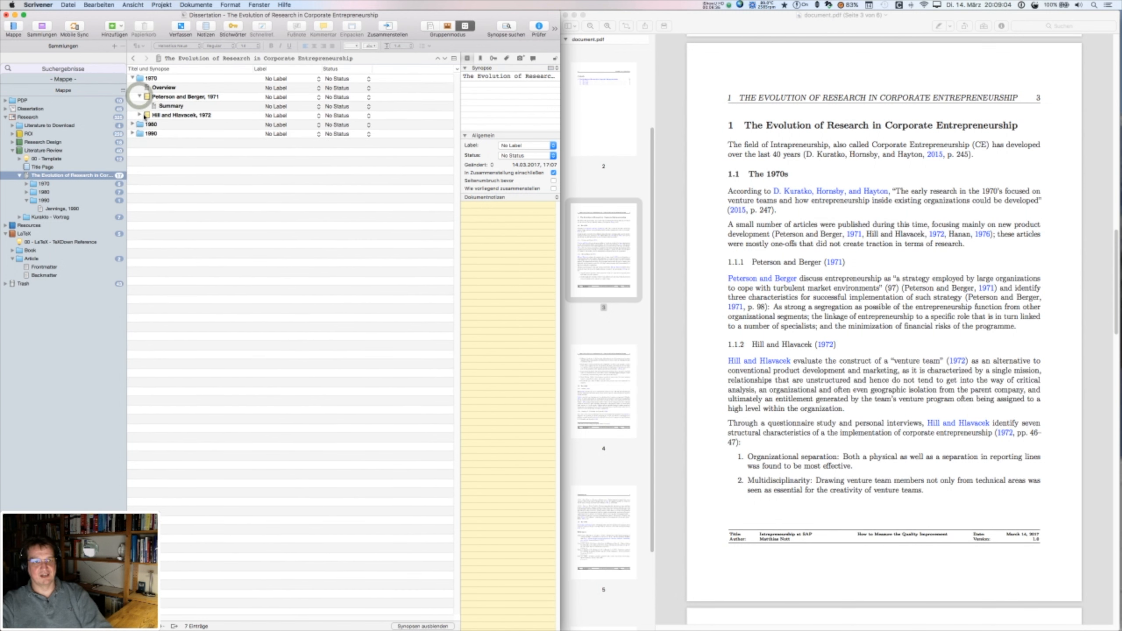
pyautogui.click(140, 115)
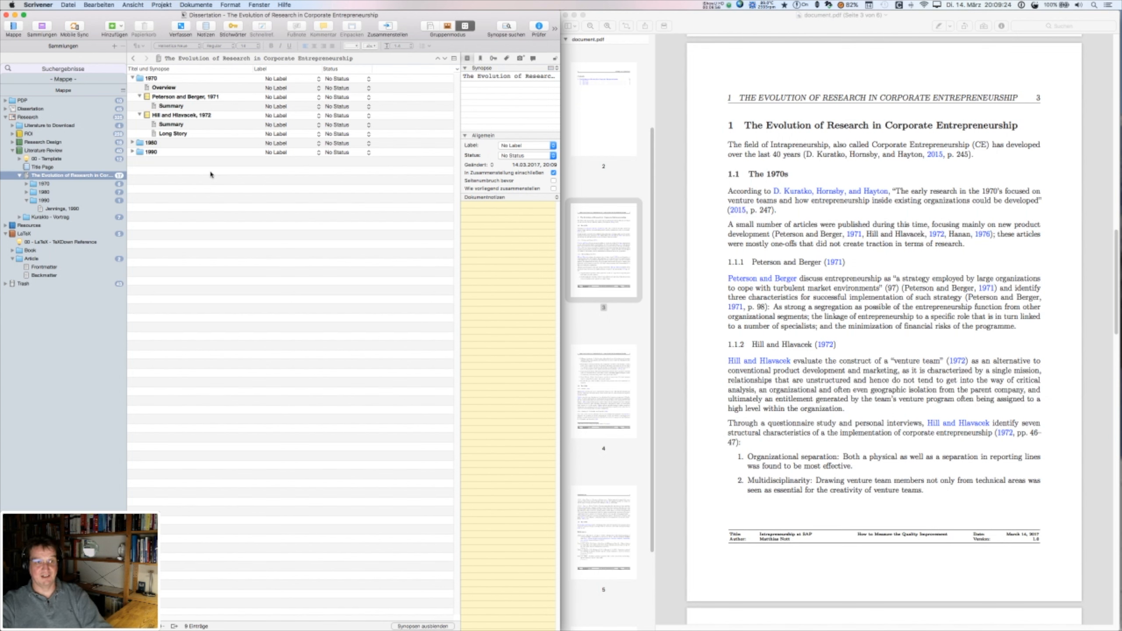
pyautogui.press('super+1')
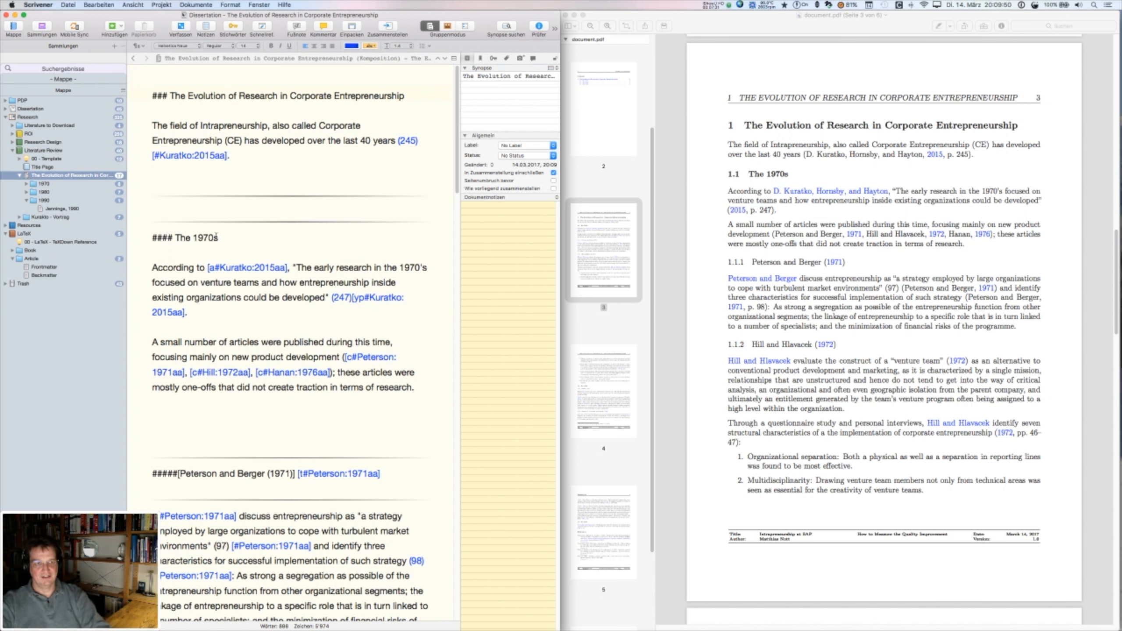
pyautogui.click(147, 93)
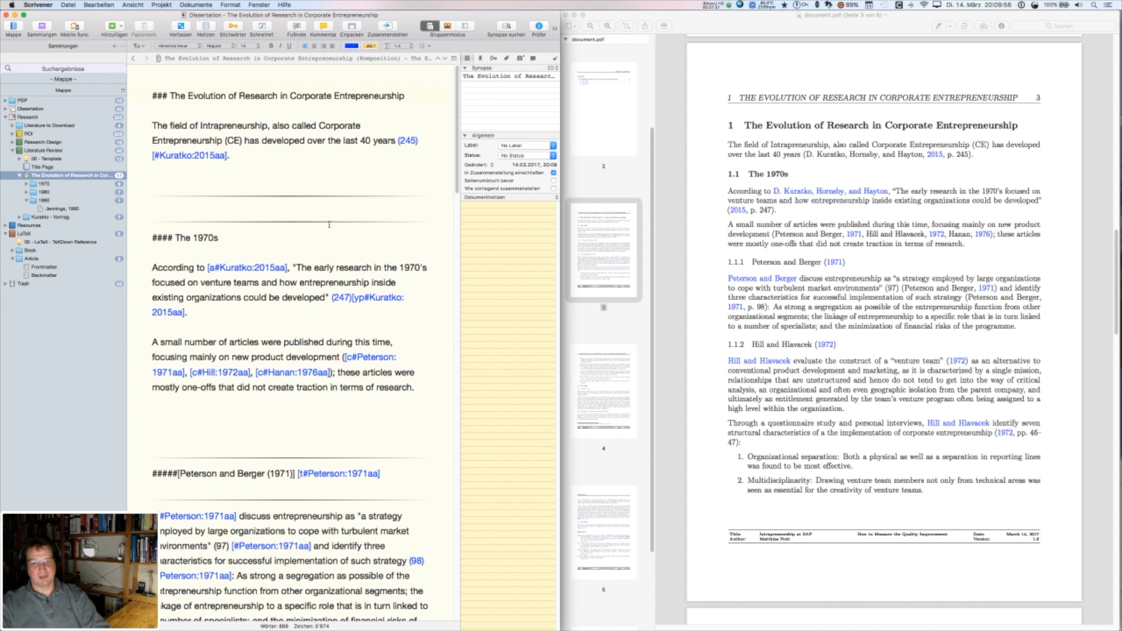
pyautogui.press('super+Tab')
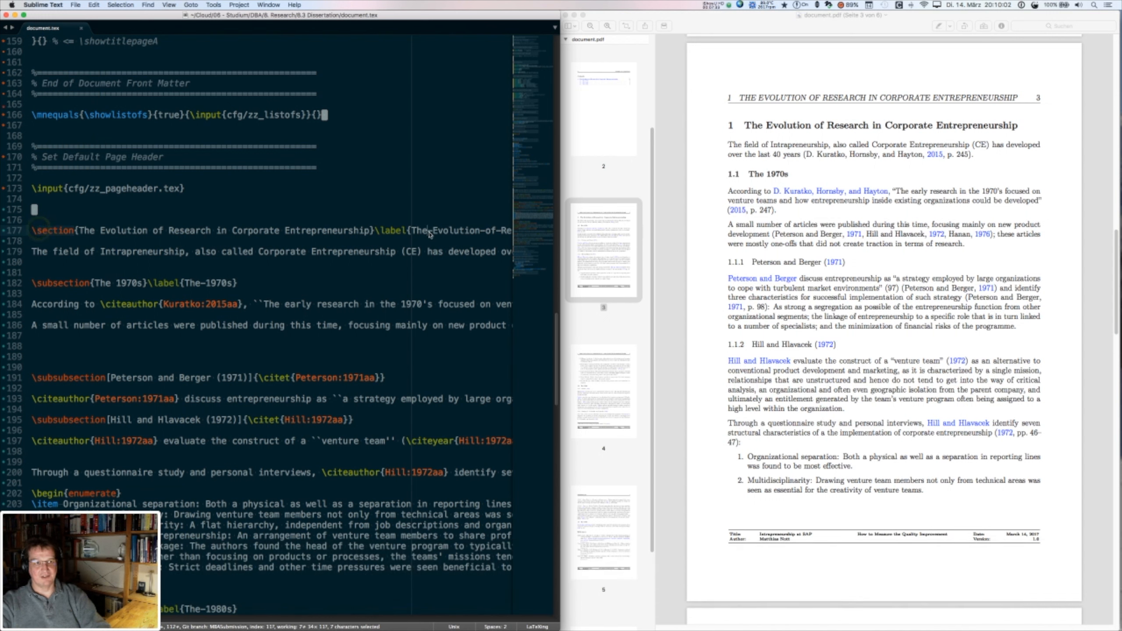
pyautogui.moveTo(422, 234); pyautogui.dragTo(418, 234)
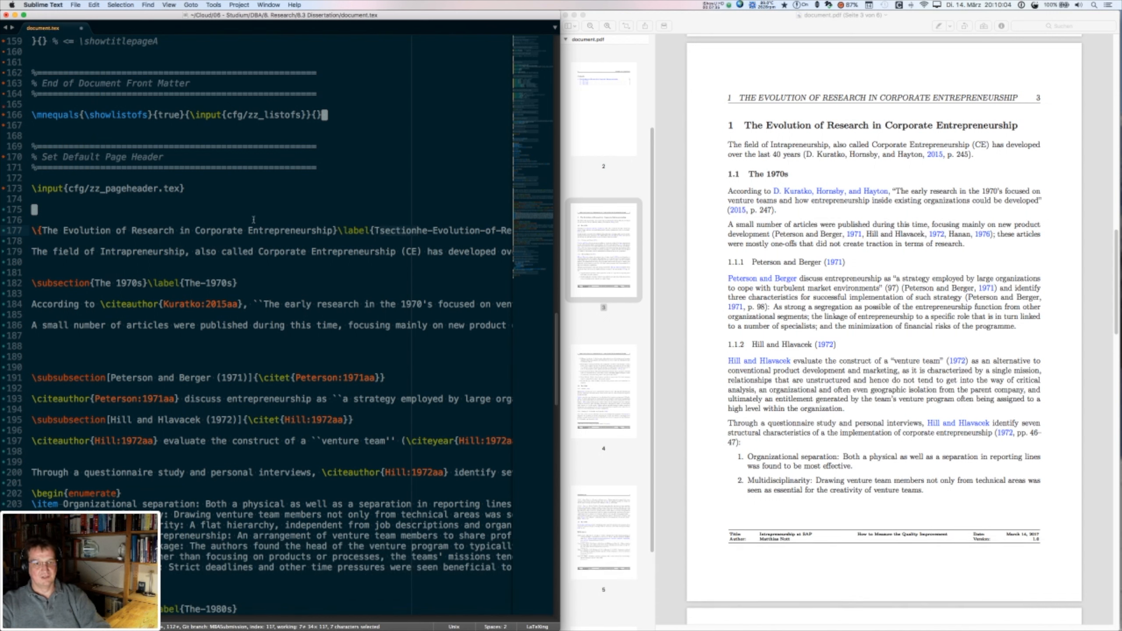
pyautogui.press('super+z')
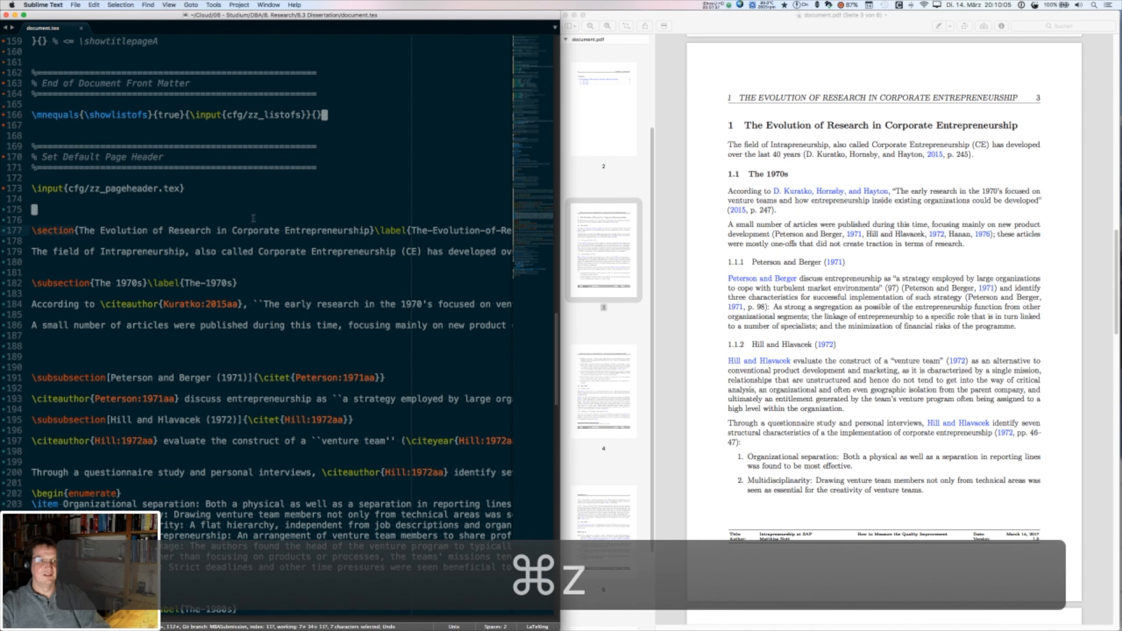
pyautogui.press('super+Tab')
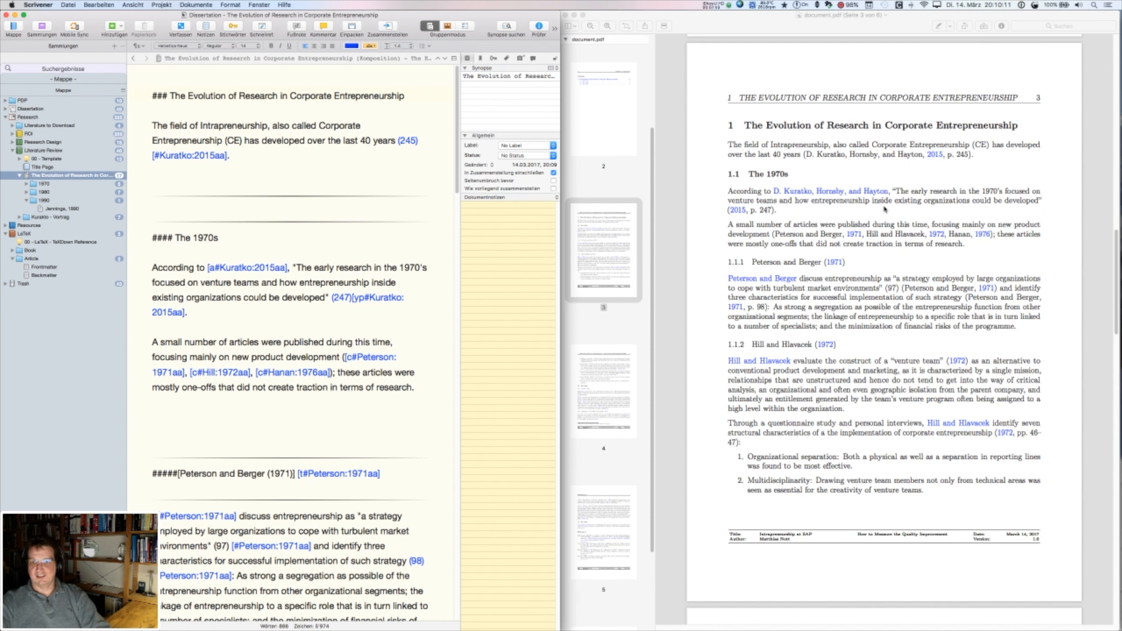
# - Select the Kuratko 2015 citation in the PDF and its matching markup in Scrivener, then switch to Sublime Text
pyautogui.click(802, 155)
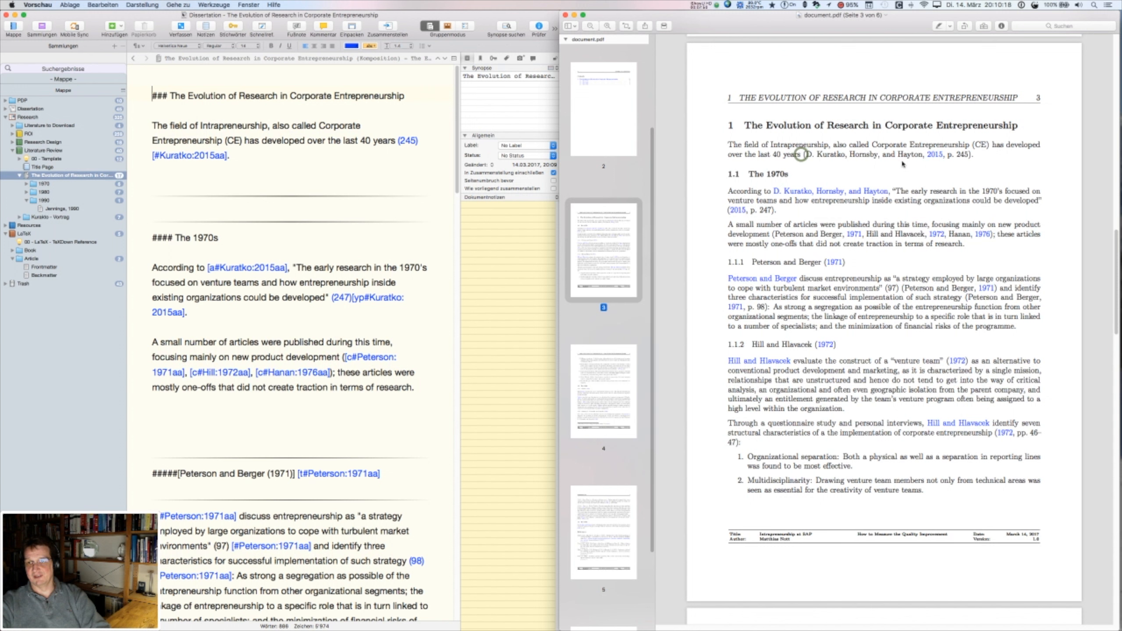
pyautogui.moveTo(981, 155); pyautogui.dragTo(805, 157)
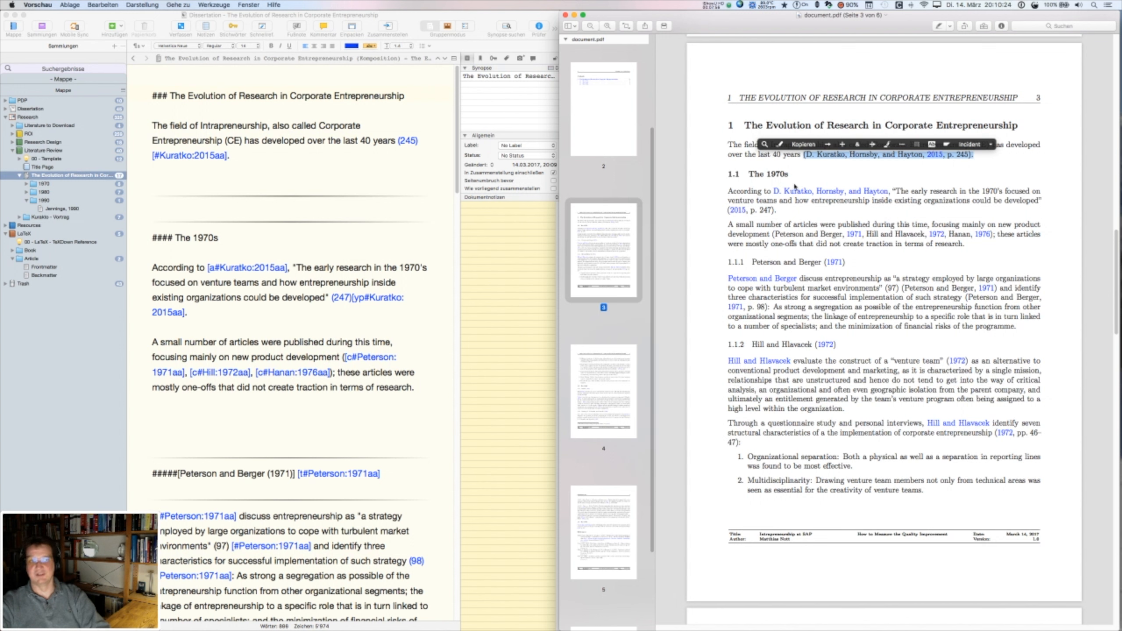
pyautogui.click(299, 166)
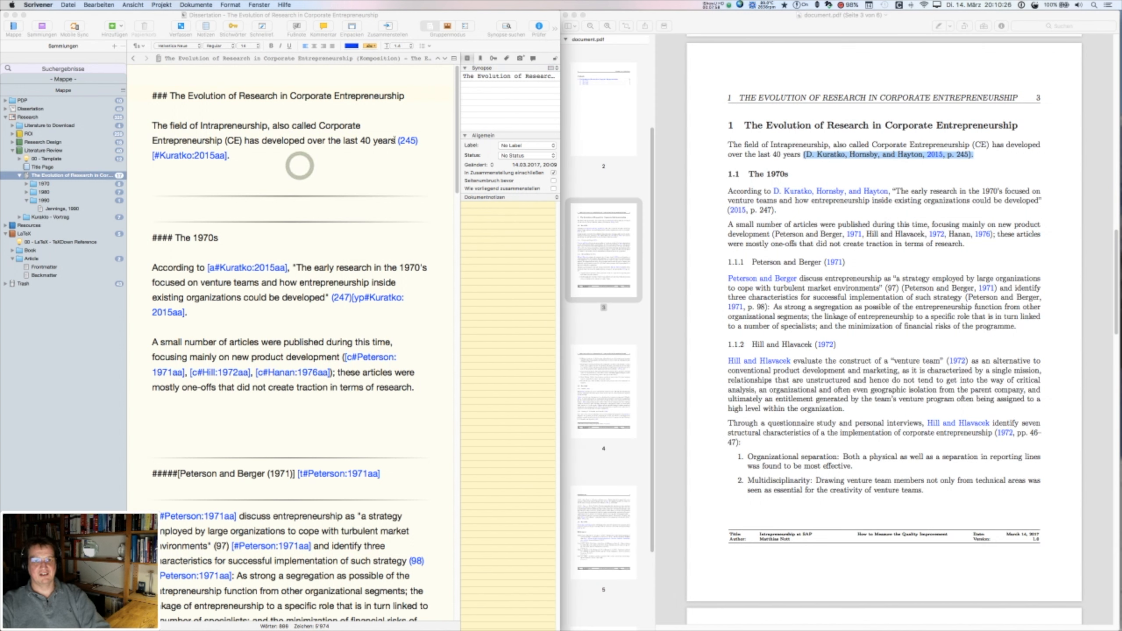
pyautogui.moveTo(397, 140); pyautogui.dragTo(241, 151)
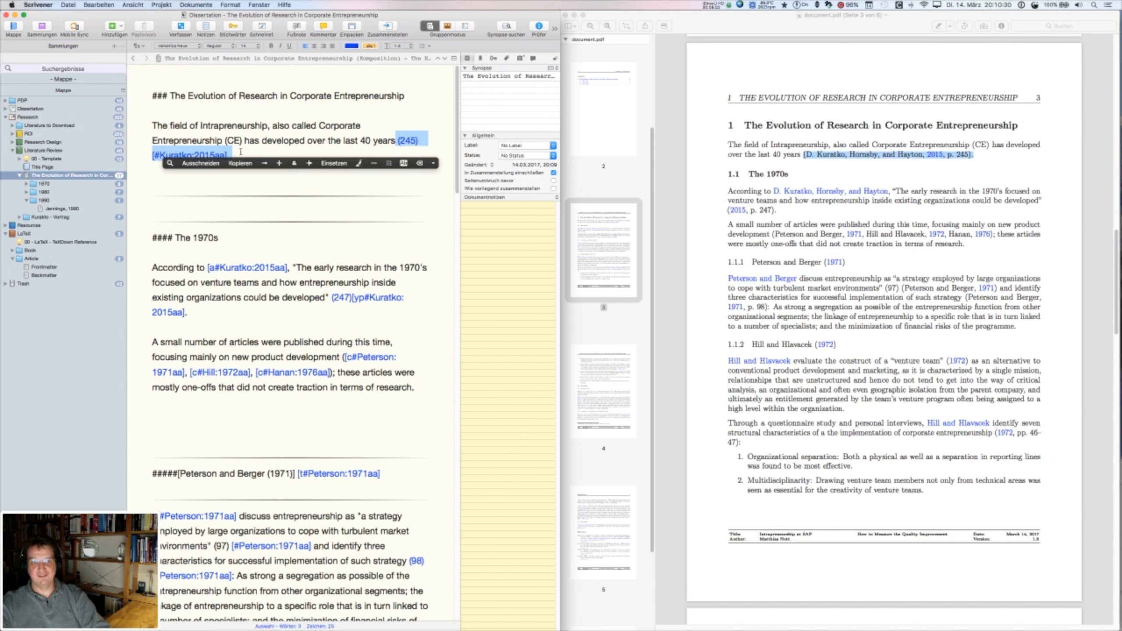
pyautogui.click(250, 204)
pyautogui.press('super+Tab')
pyautogui.press('super+Tab')
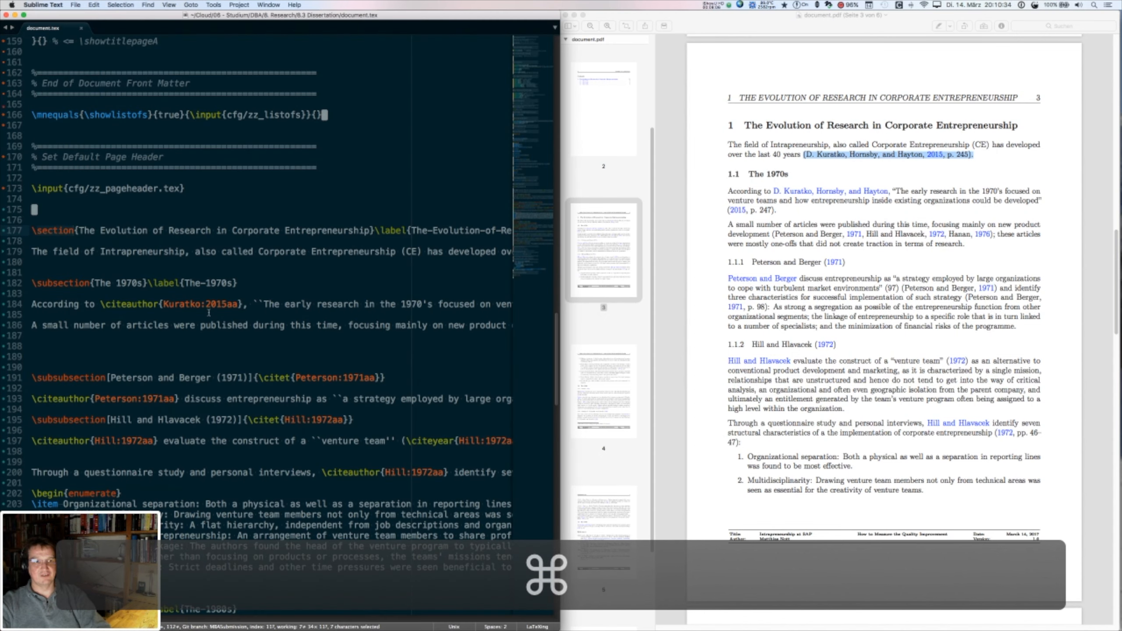
# - Select \citep[245]{Kuratko:2015aa} on line 179 of document.tex, then return to Scrivener
pyautogui.hscroll(14, 298, 258)
pyautogui.hscroll(-5, 298, 257)
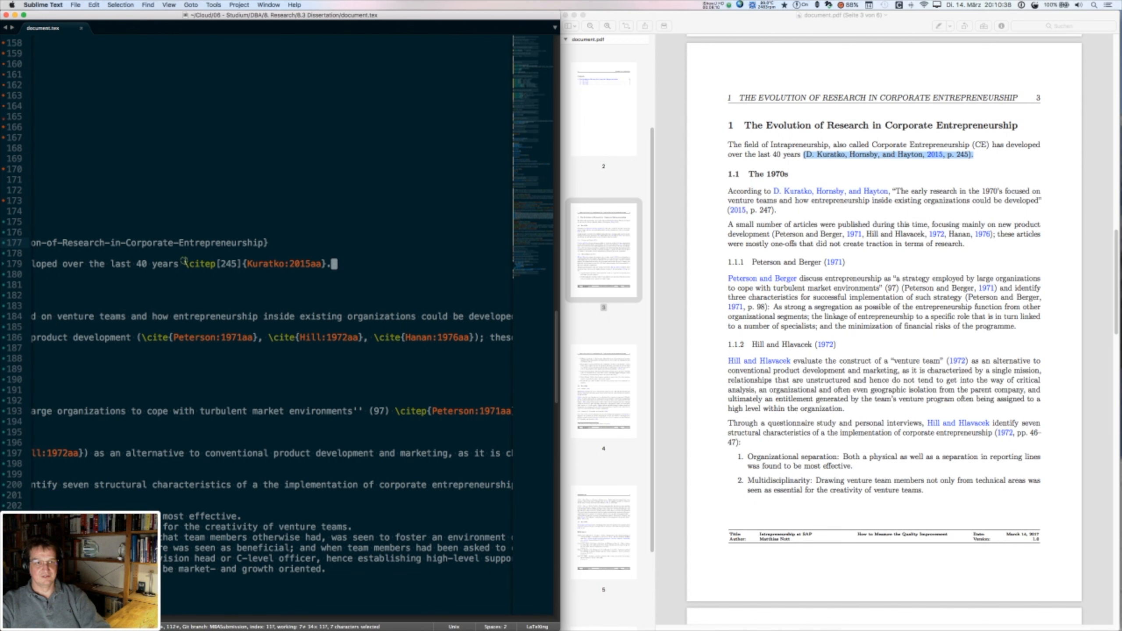
pyautogui.moveTo(184, 264); pyautogui.dragTo(326, 264)
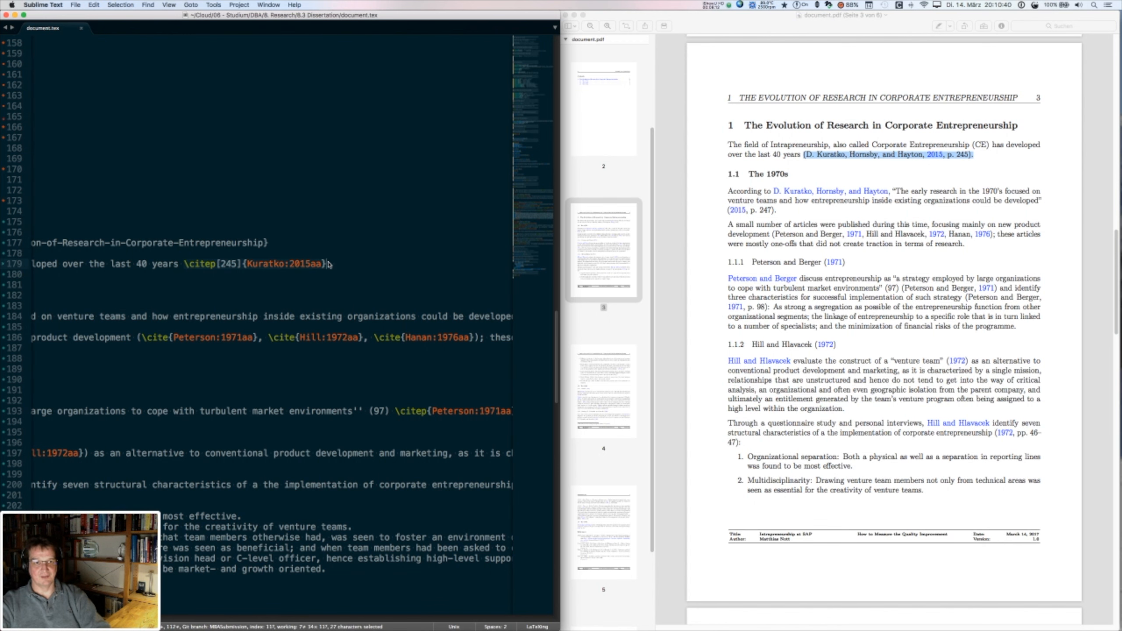
pyautogui.scroll(-4, 328, 264)
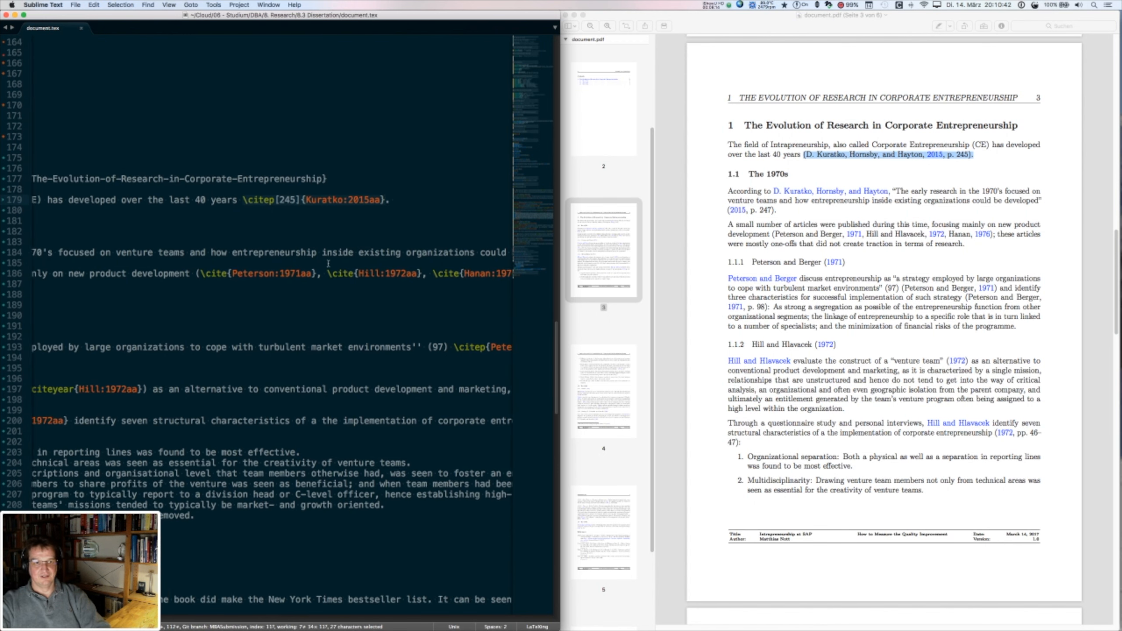
pyautogui.hscroll(1, 328, 264)
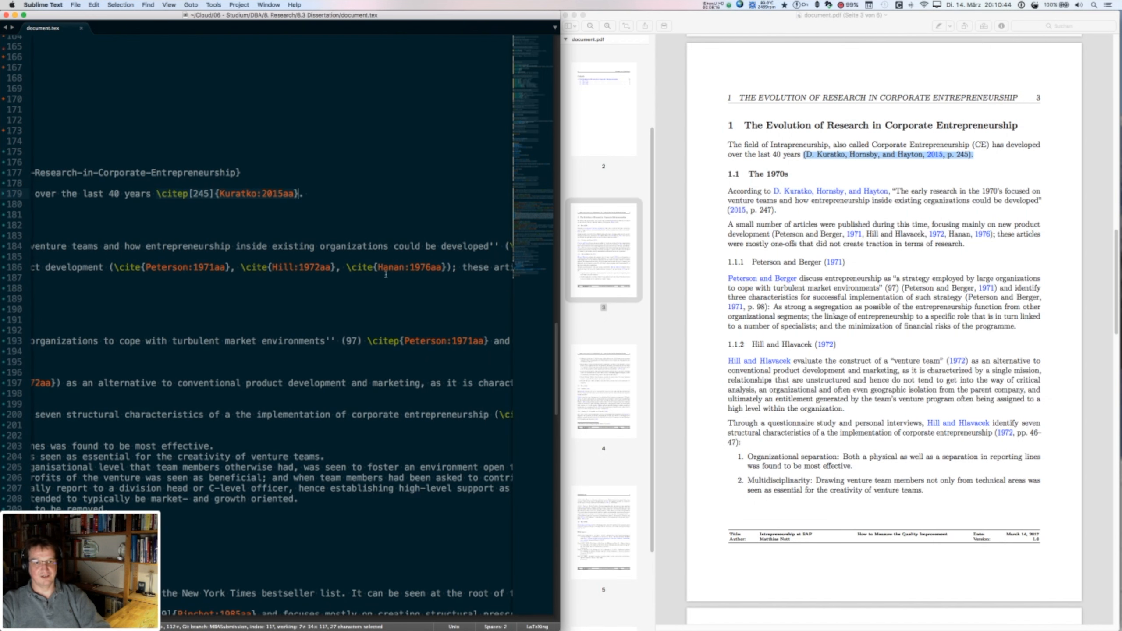
pyautogui.hscroll(-10, 390, 274)
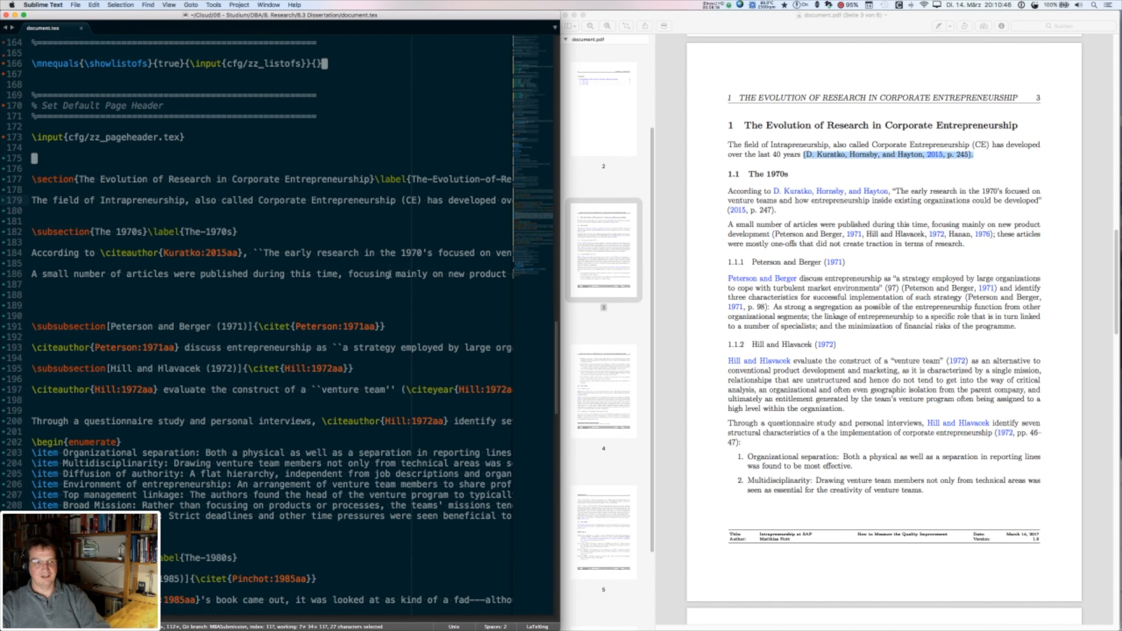
pyautogui.press('super')
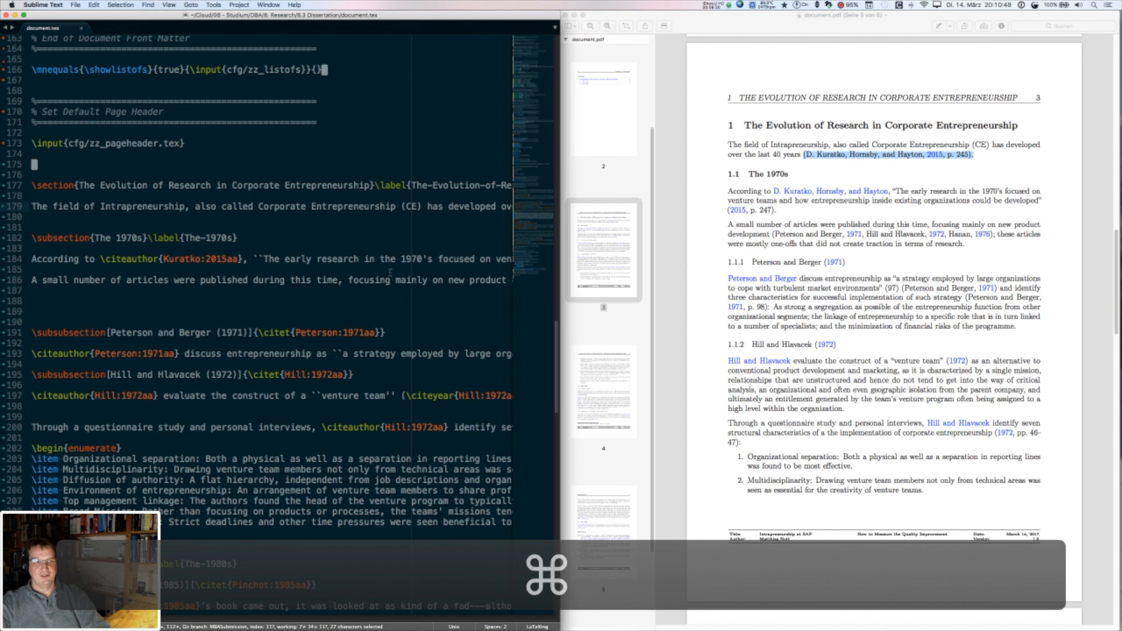
pyautogui.press('super+Tab')
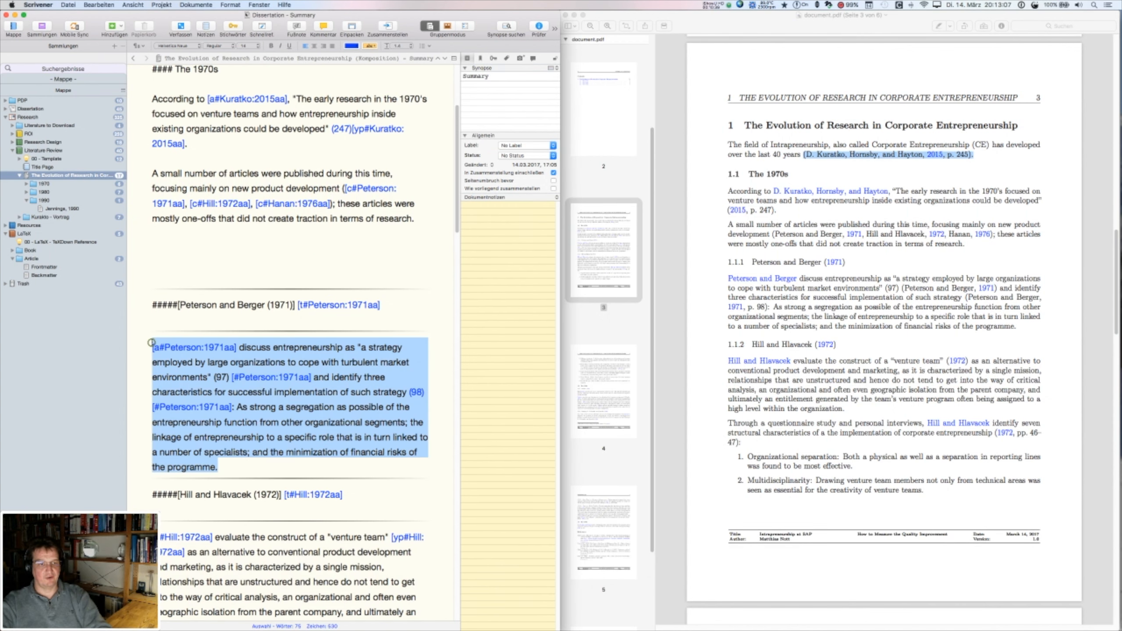
# - Select the Peterson and Berger paragraph in Scrivener, then hard-wrap its LaTeX version from line 193 with ⌥⌘Q
pyautogui.click(152, 341)
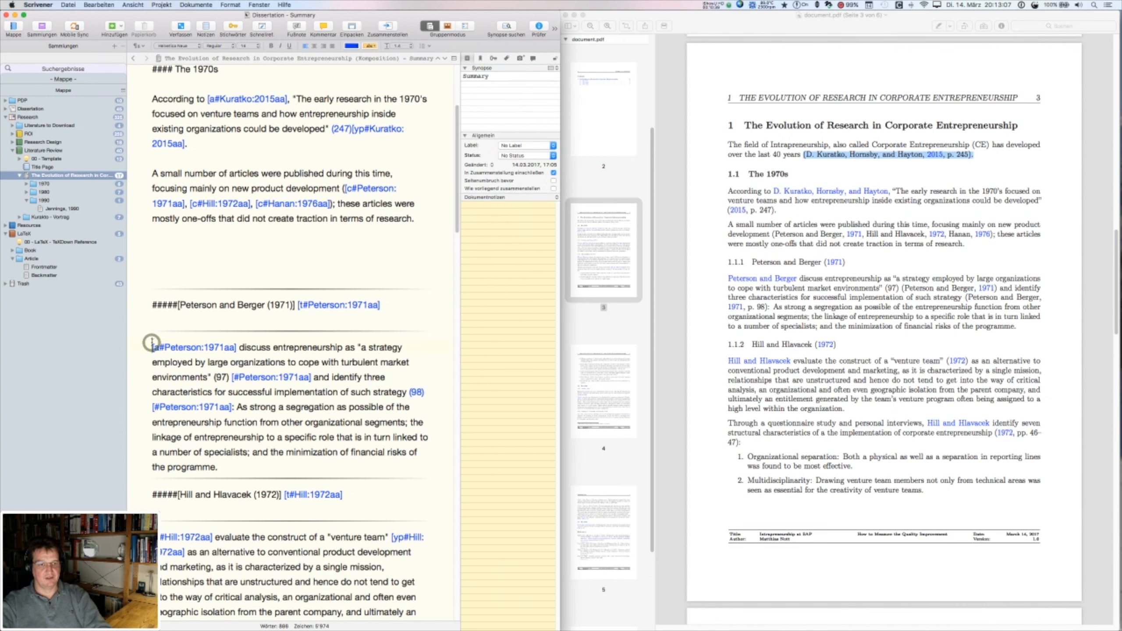
pyautogui.moveTo(152, 345); pyautogui.dragTo(227, 467)
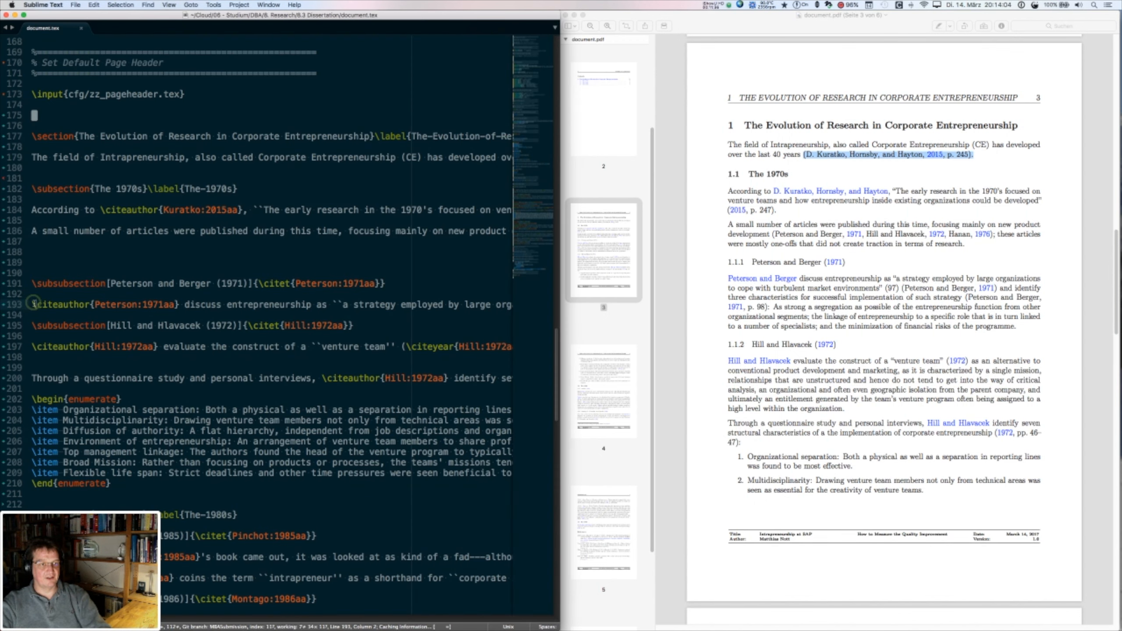
pyautogui.click(34, 305)
pyautogui.press('alt+super+q')
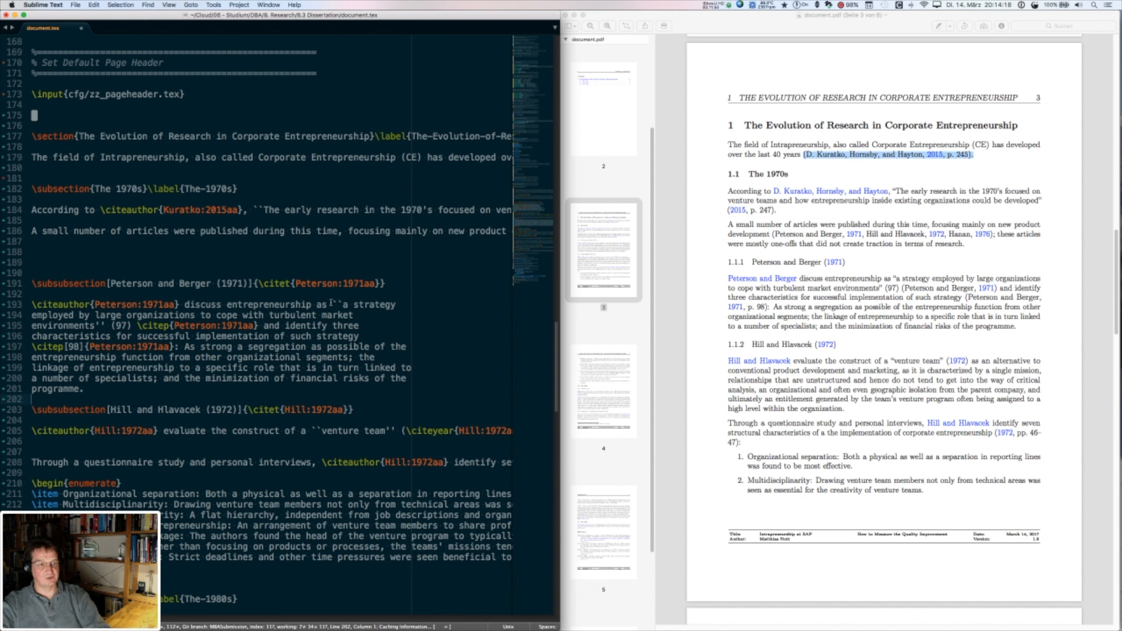
# - Switch from document.tex back to the Scrivener draft with the Peterson and Berger paragraph
pyautogui.press('super+Tab')
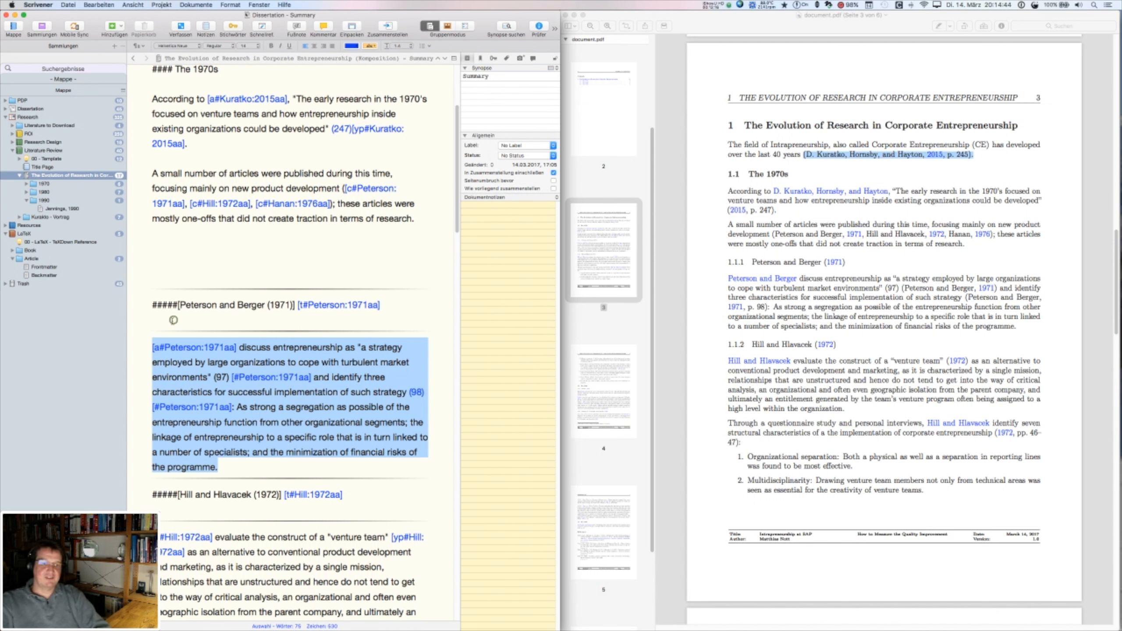
# - Expand 1980, Kuratko 1986 and its Summary in the Binder, then open the Brain Drain section
pyautogui.click(173, 320)
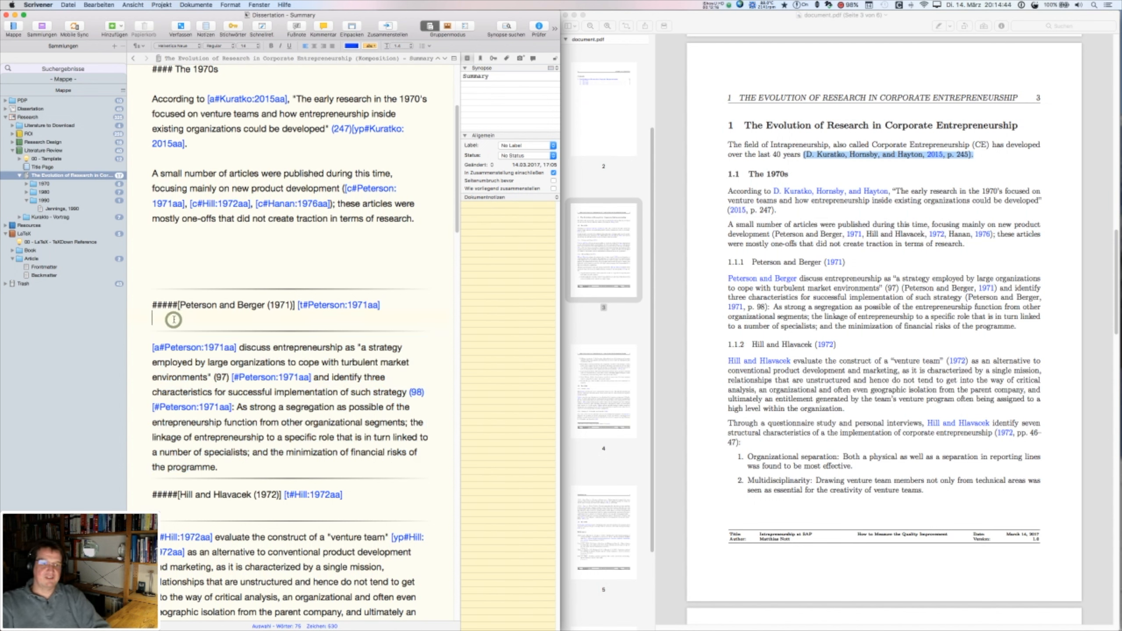
pyautogui.click(26, 192)
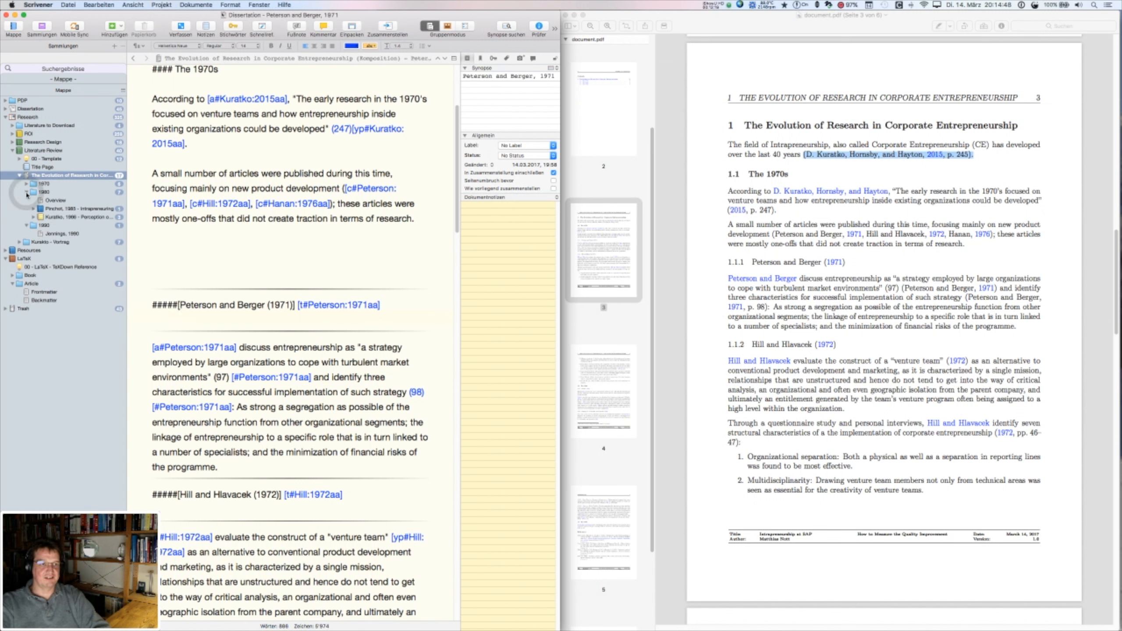
pyautogui.click(34, 218)
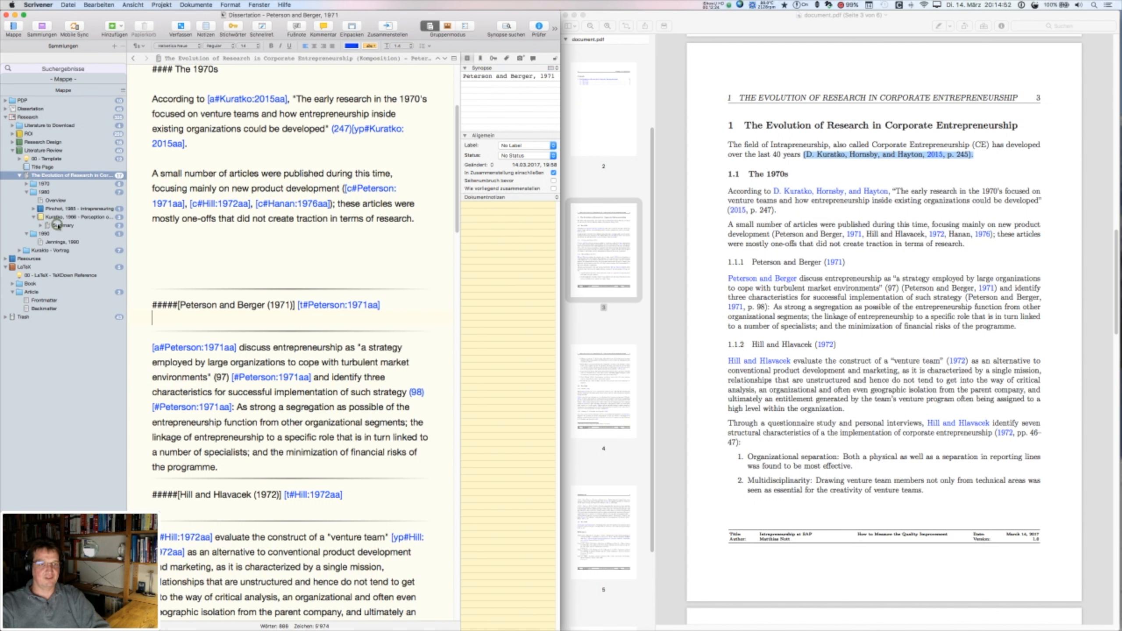
pyautogui.click(59, 226)
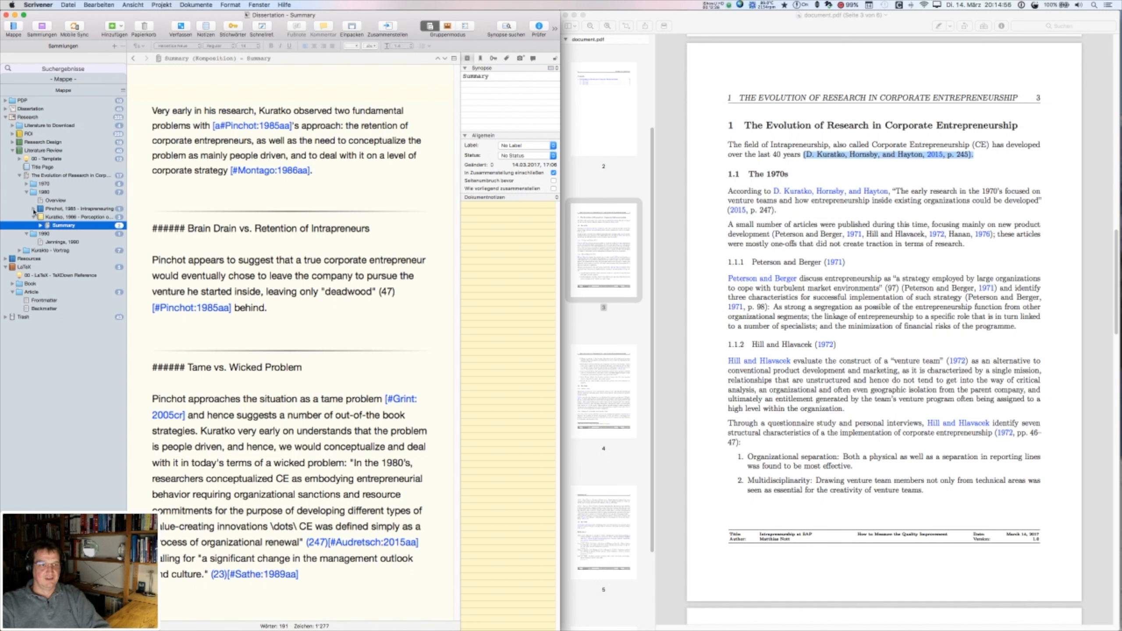
pyautogui.click(40, 225)
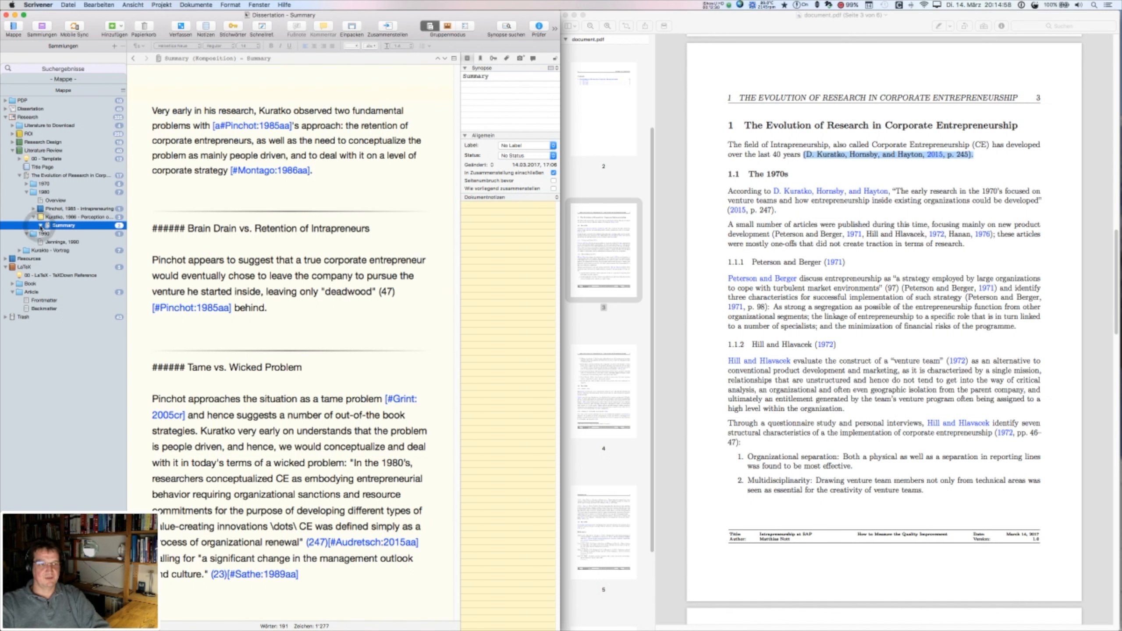
pyautogui.click(61, 233)
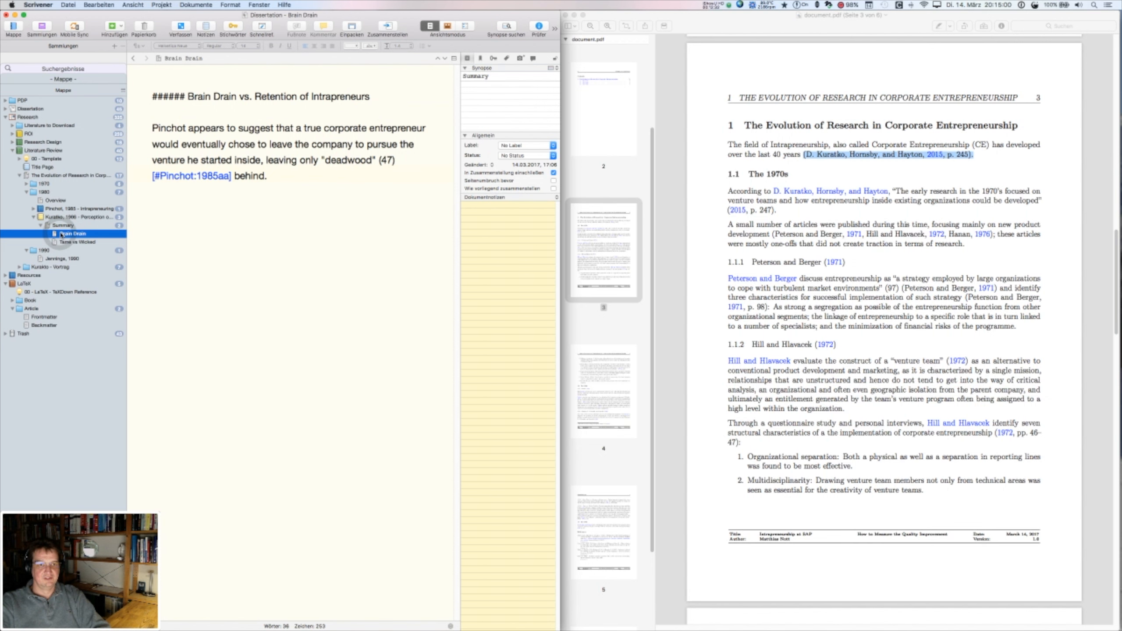
# - Open the Tame vs Wicked section from the Binder
pyautogui.click(74, 243)
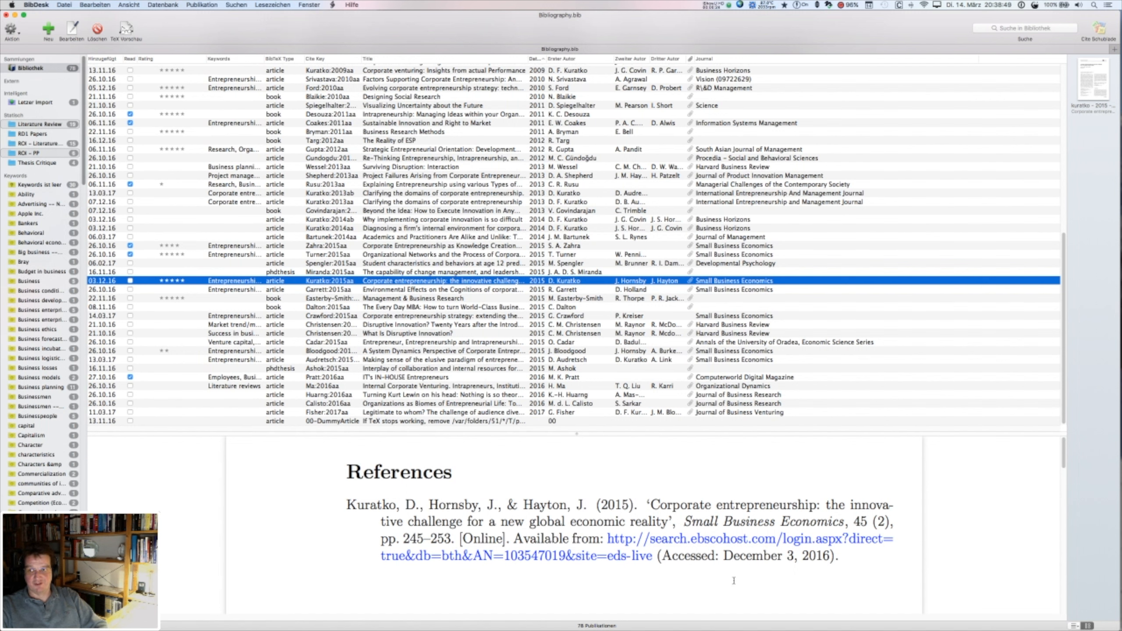
# - Open the Kuratko 2015 article's attached PDF in Skim and scroll to the 2013 citation
pyautogui.click(1082, 72)
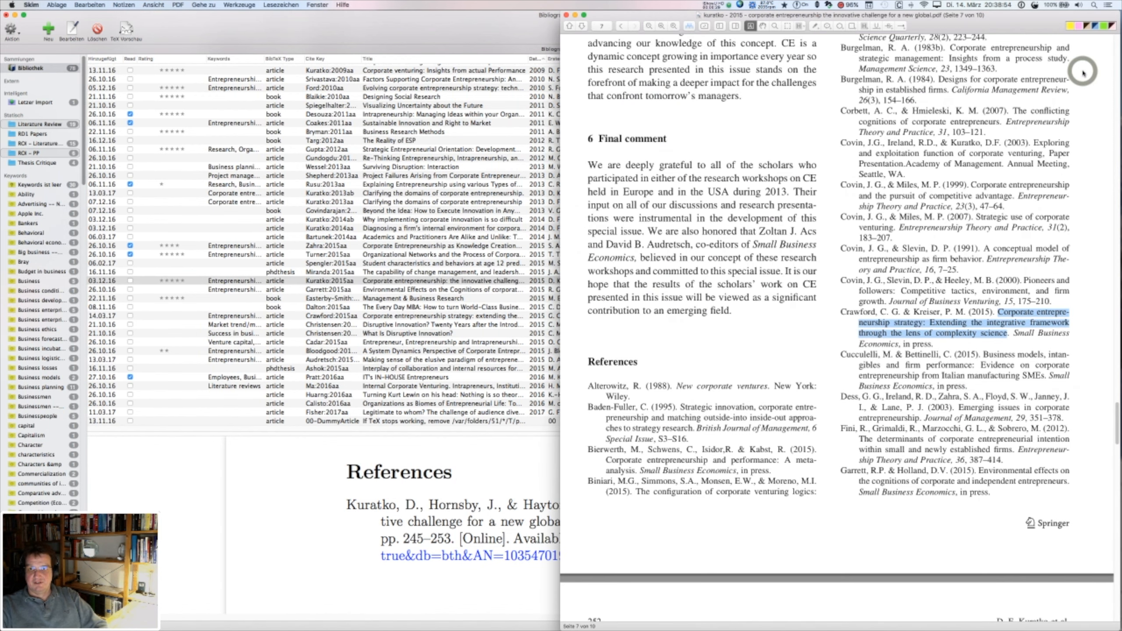
pyautogui.click(850, 315)
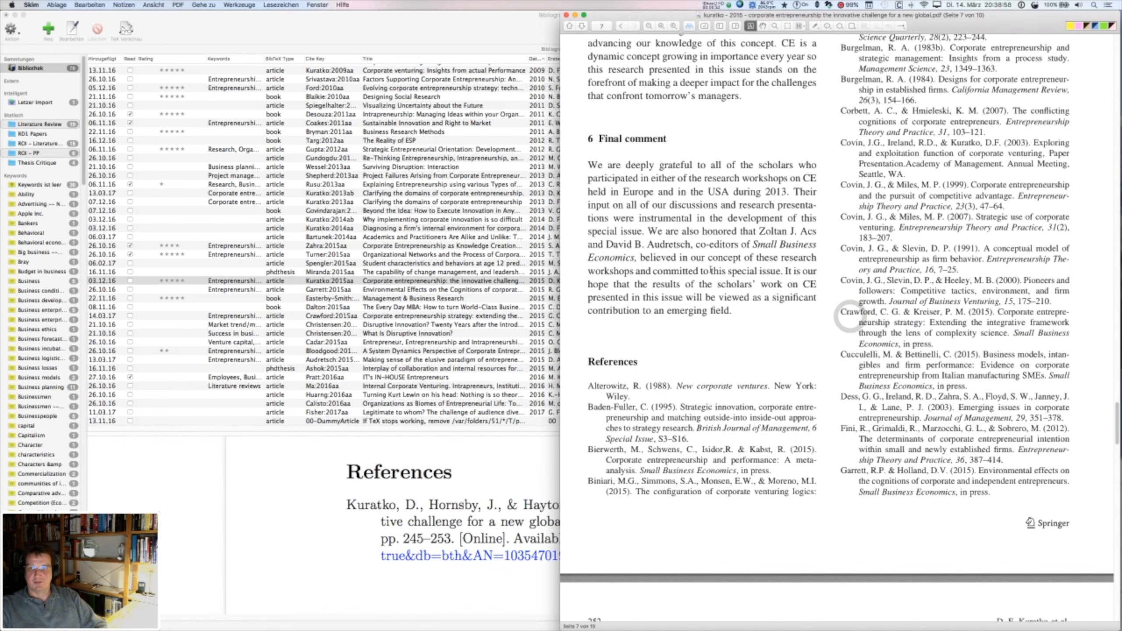
pyautogui.scroll(10, 795, 214)
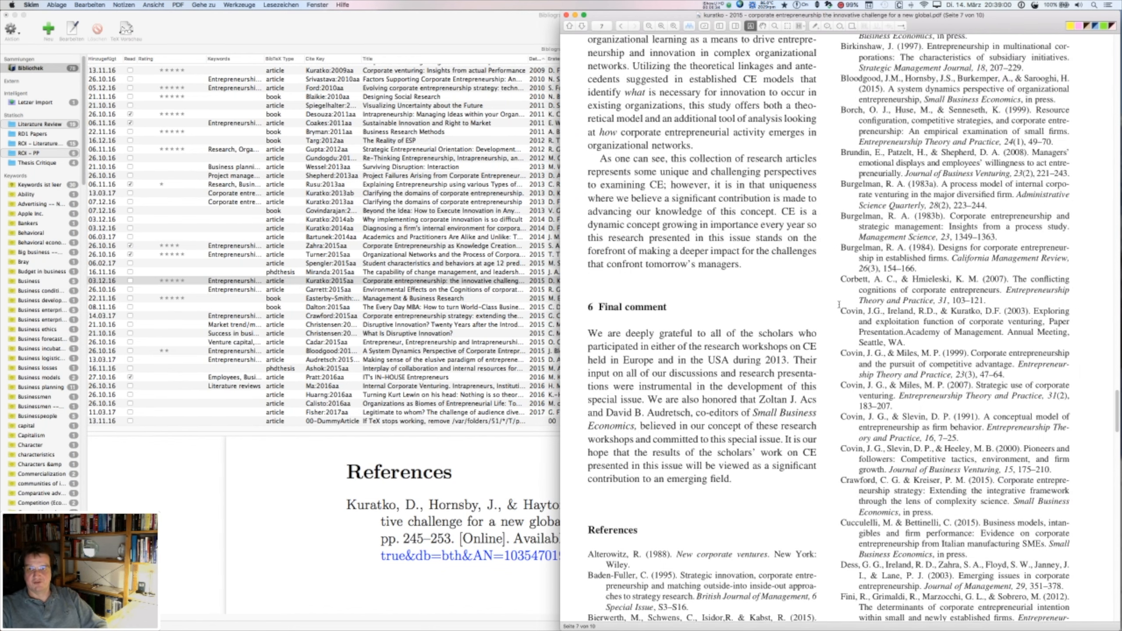
pyautogui.scroll(20, 838, 304)
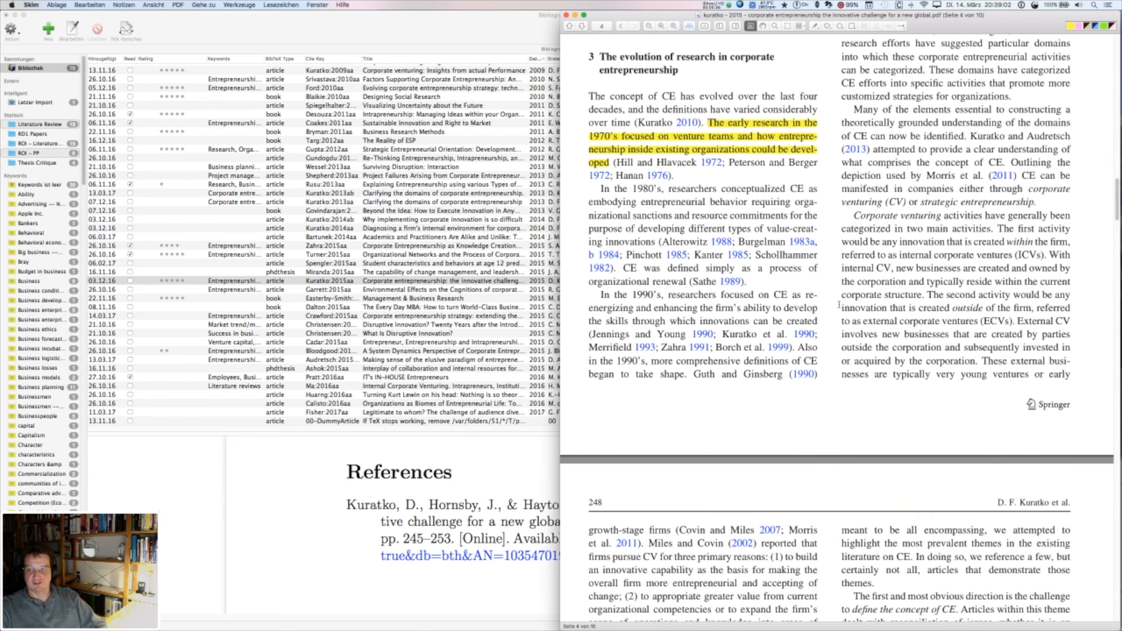
pyautogui.scroll(-5, 840, 304)
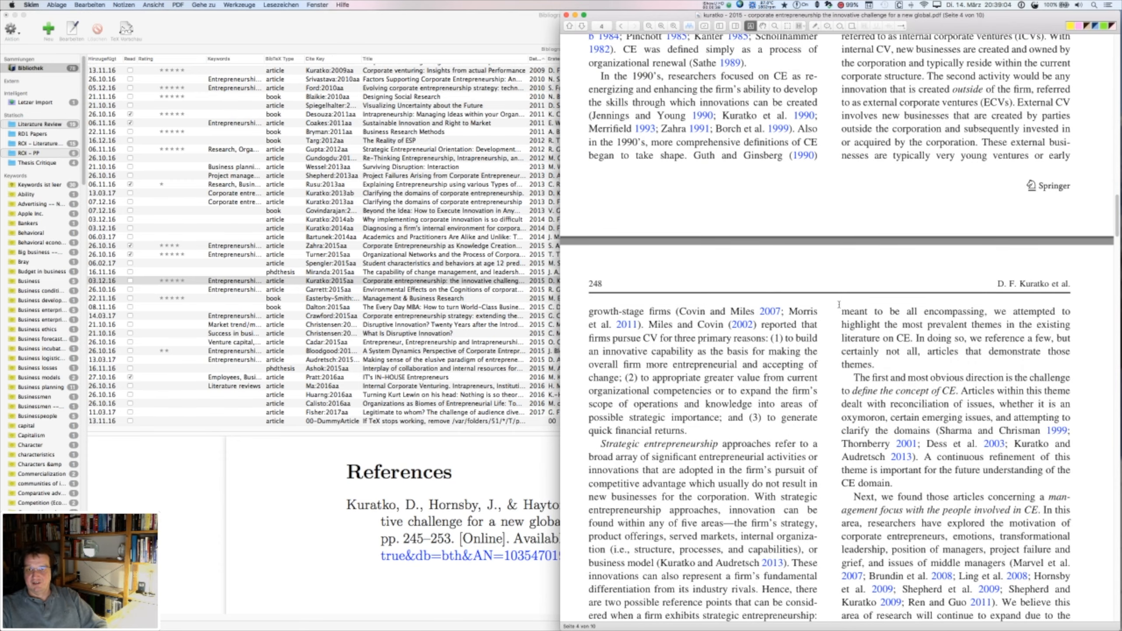
pyautogui.scroll(-4, 839, 304)
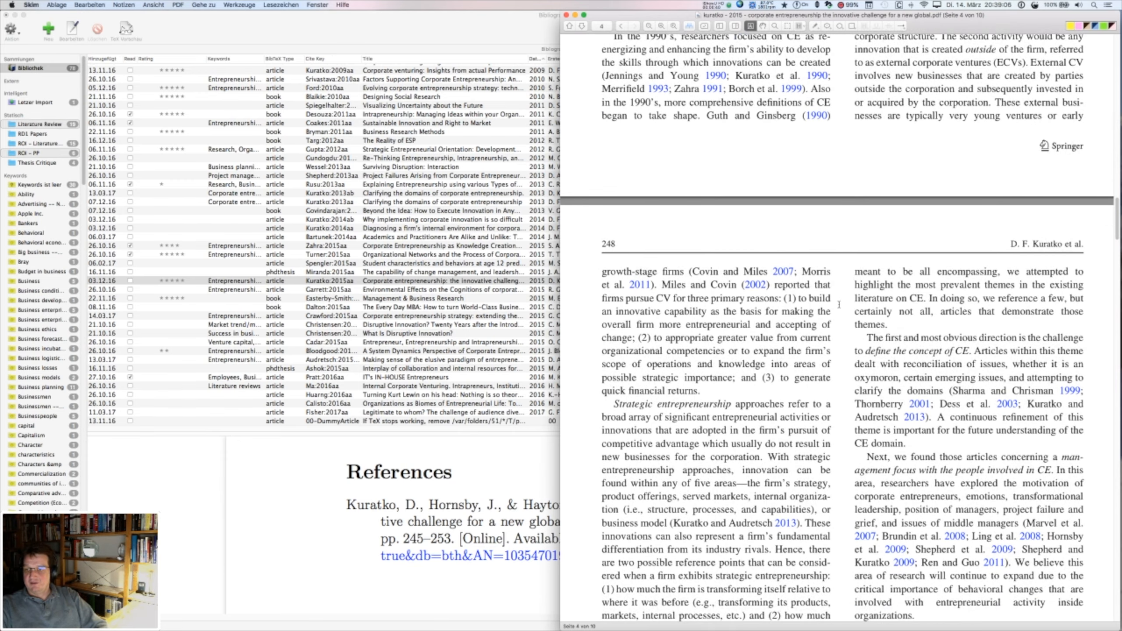
pyautogui.scroll(-1, 839, 304)
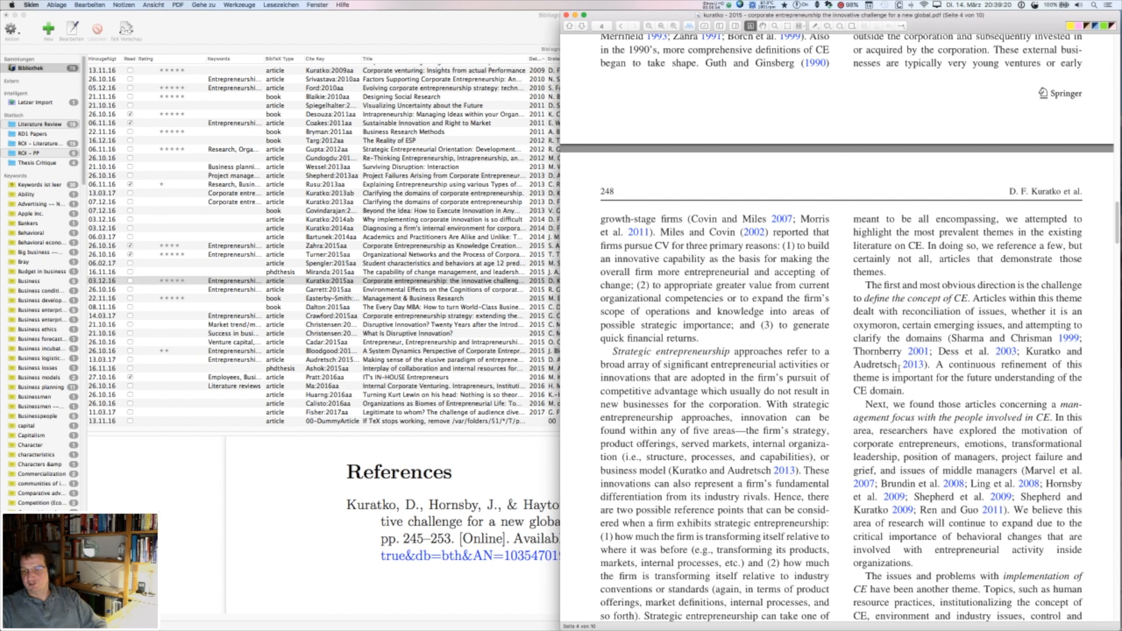
# - Copy the 2013 reference title 'Clarifying the domains of corporate entrepreneurship', then return to BibDesk
pyautogui.click(913, 369)
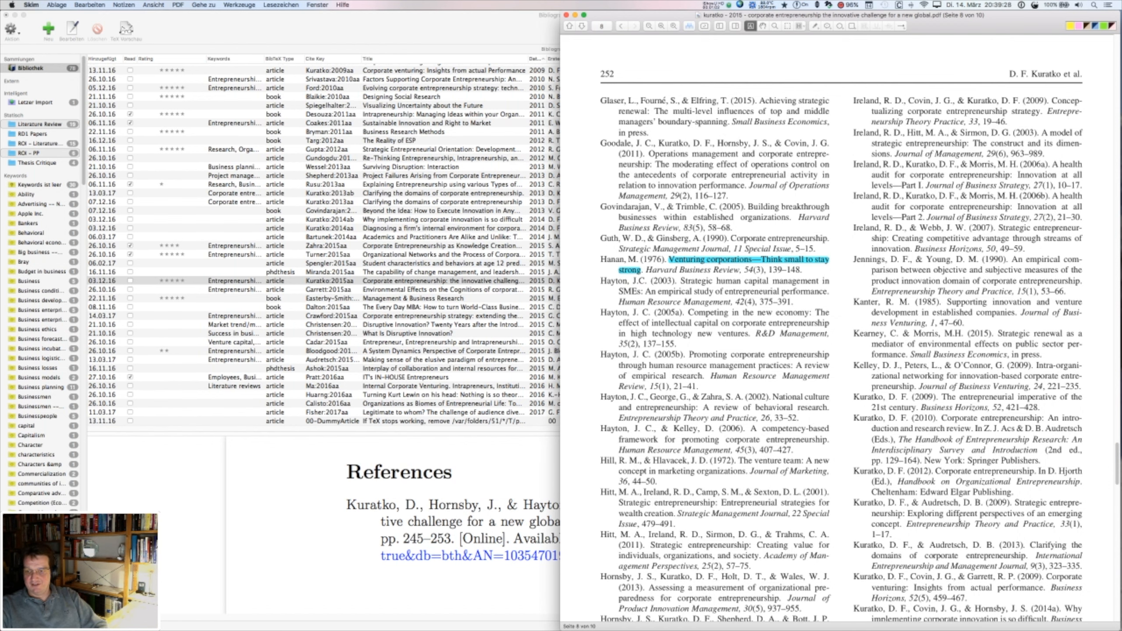
pyautogui.scroll(-2, 960, 518)
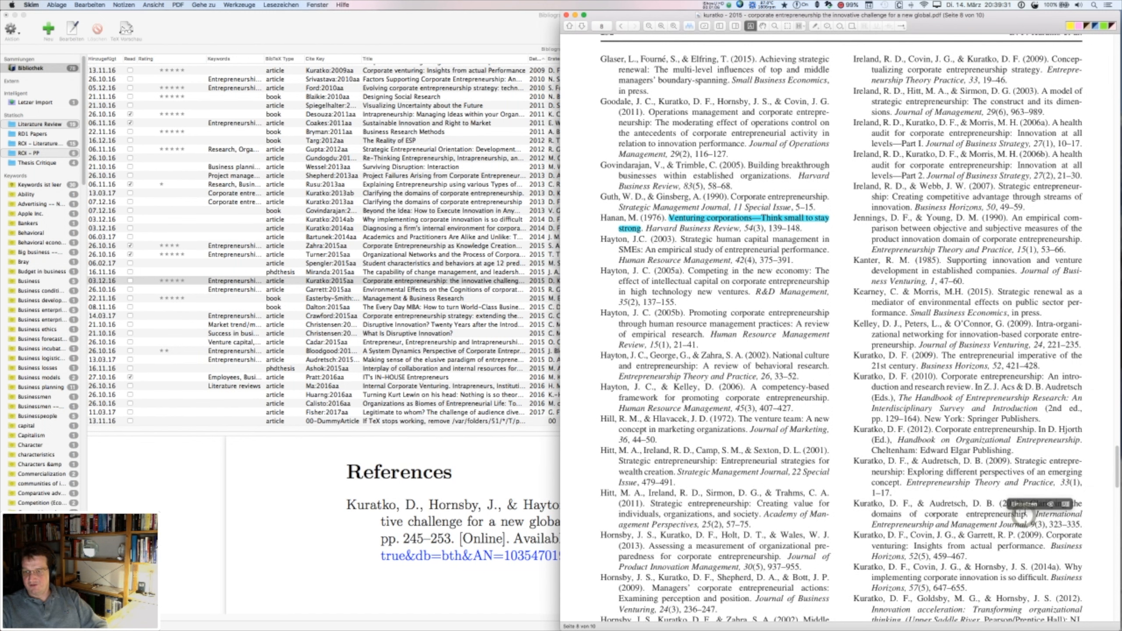
pyautogui.moveTo(1026, 516); pyautogui.dragTo(1033, 504)
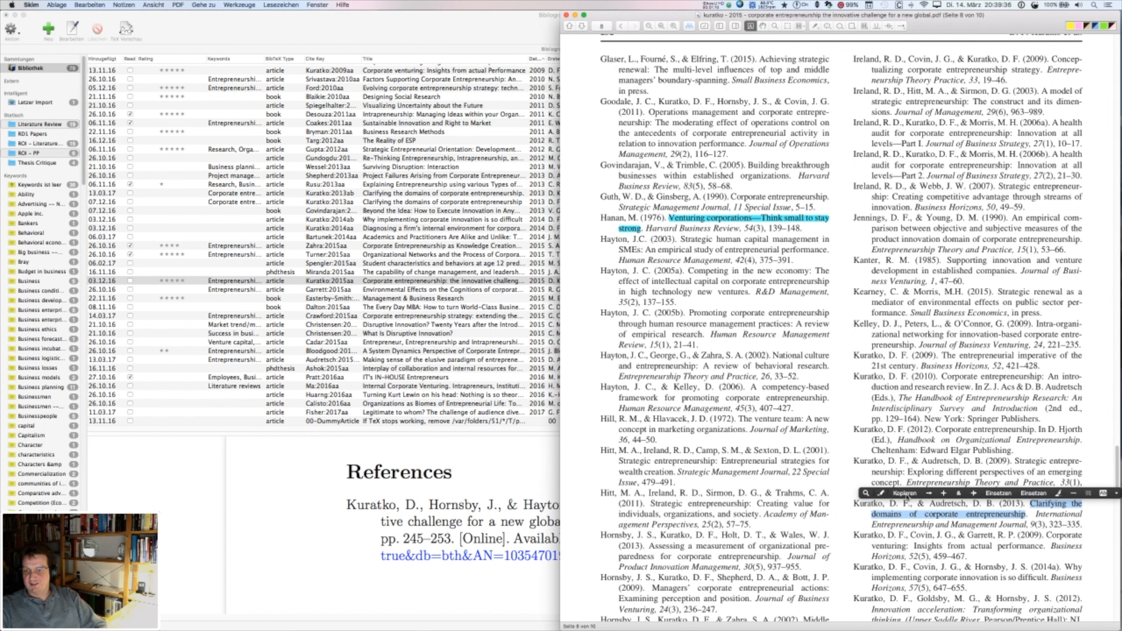
pyautogui.click(905, 494)
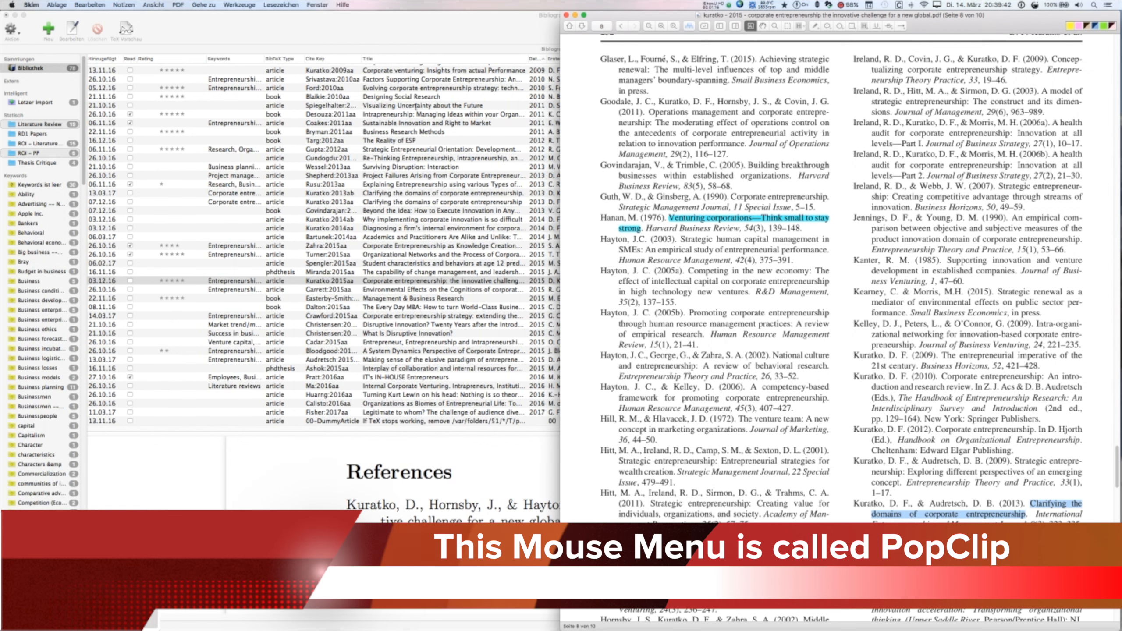
pyautogui.click(416, 26)
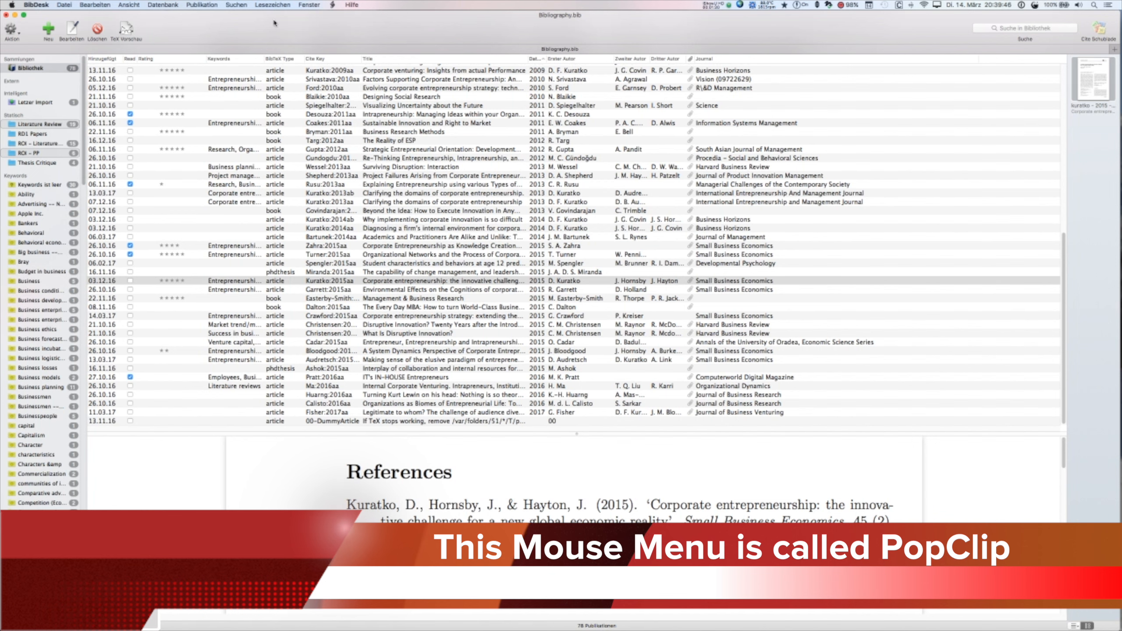
# - Log in to the UoR portal from the bookmark and open ARC OneSearch Advanced Search
pyautogui.click(273, 5)
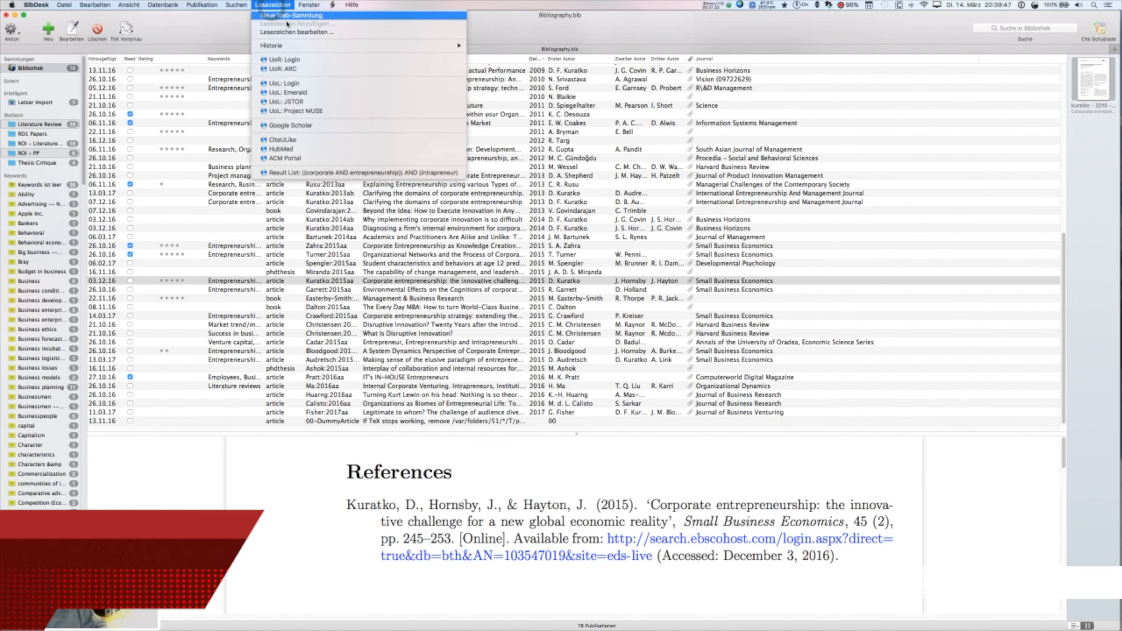
pyautogui.click(308, 62)
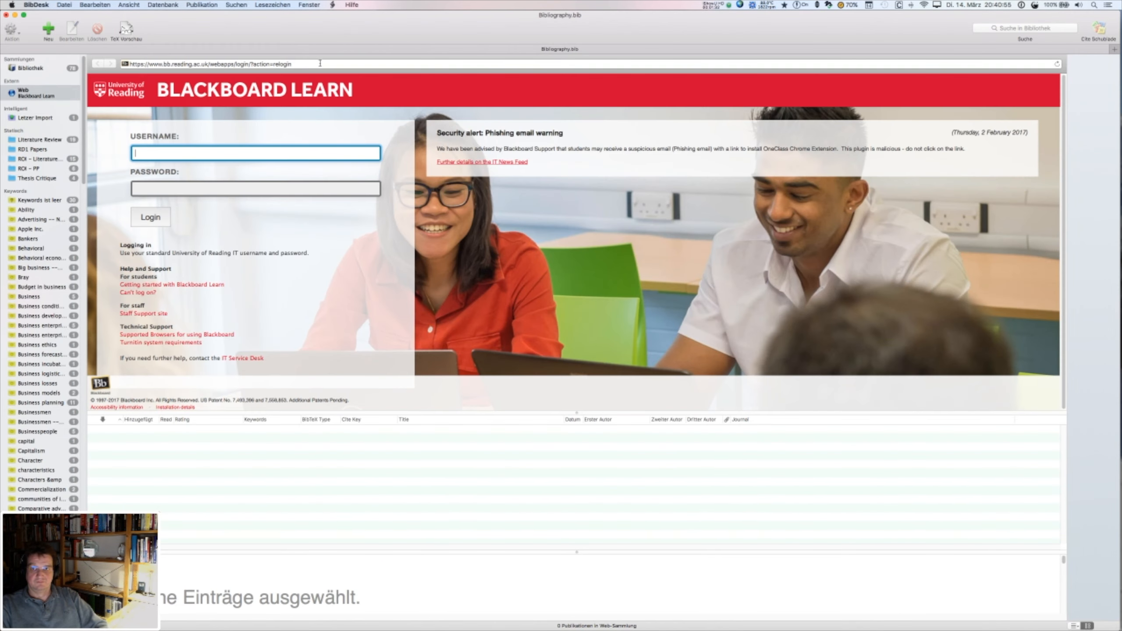
pyautogui.click(167, 151)
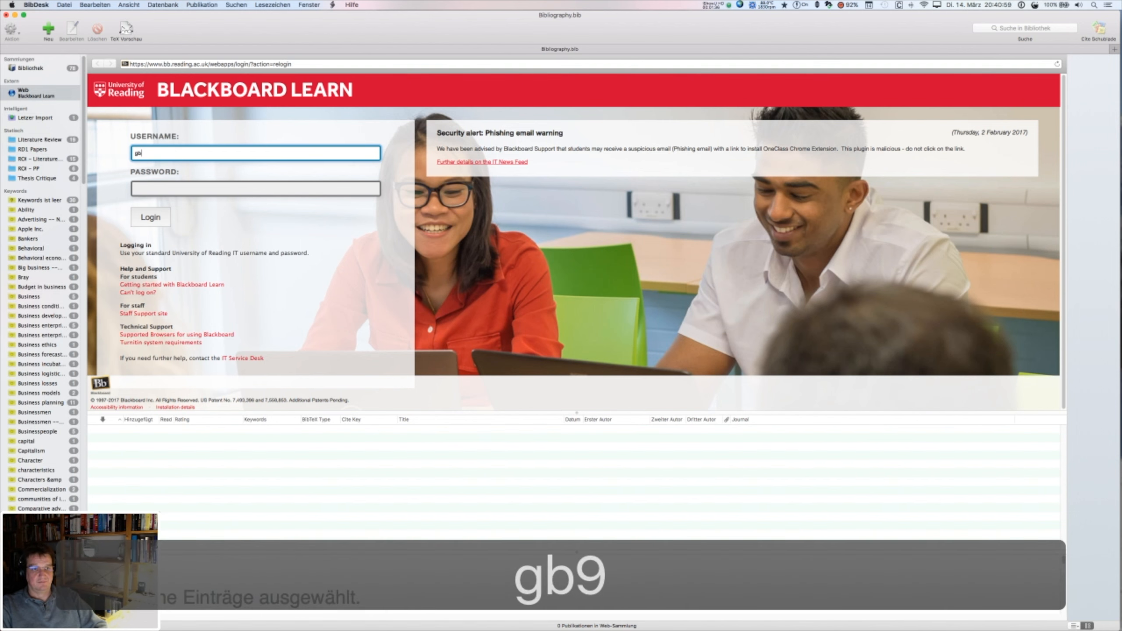
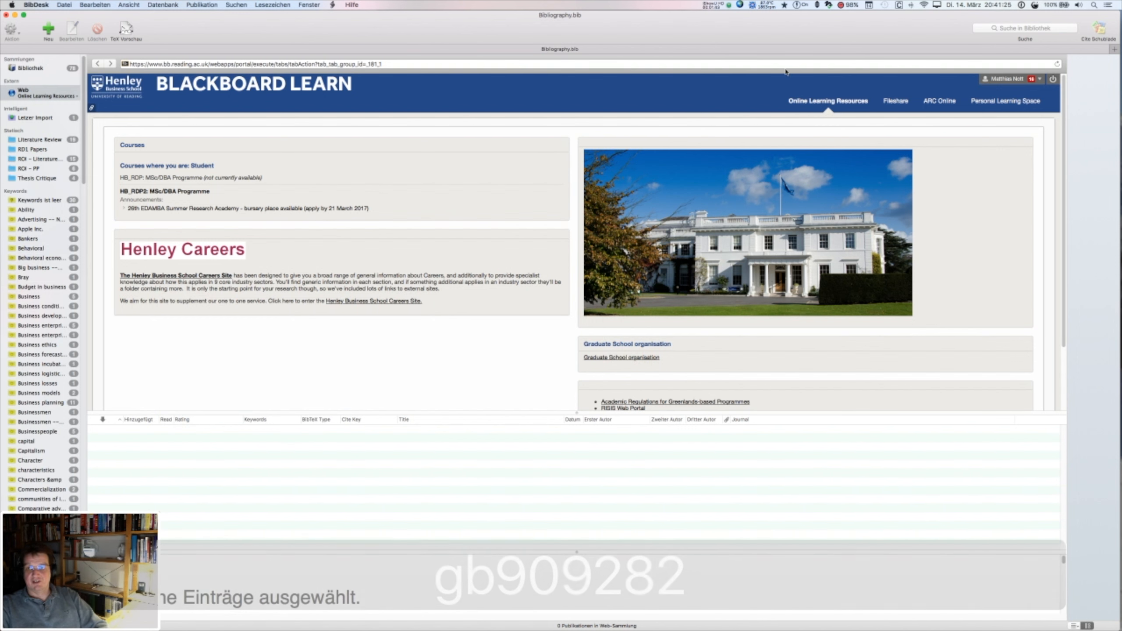
pyautogui.click(949, 104)
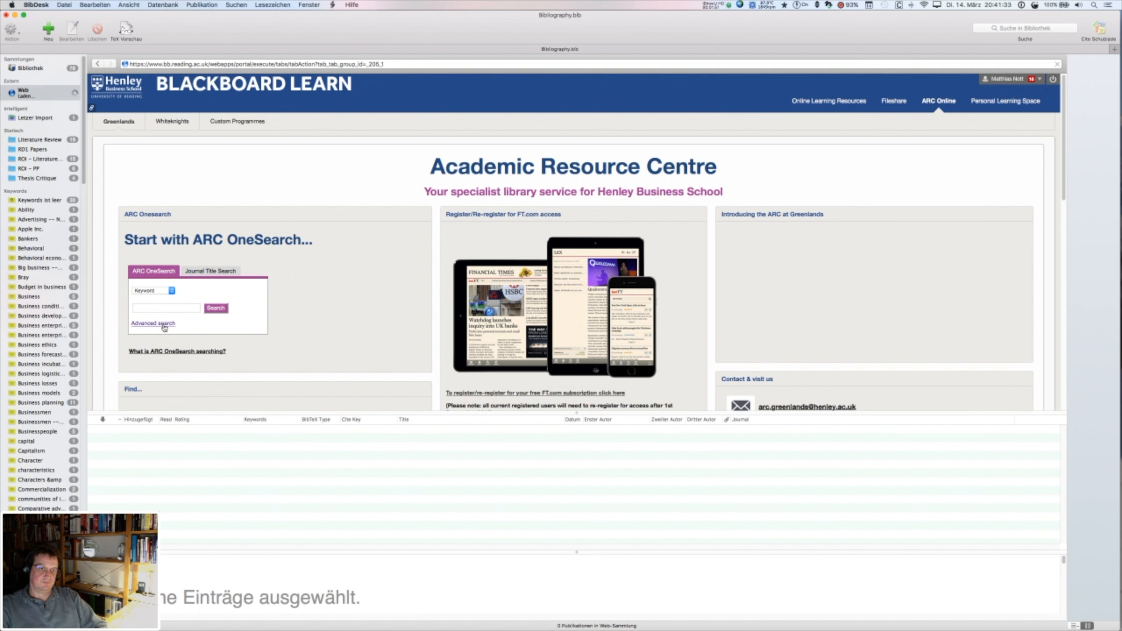
pyautogui.click(163, 324)
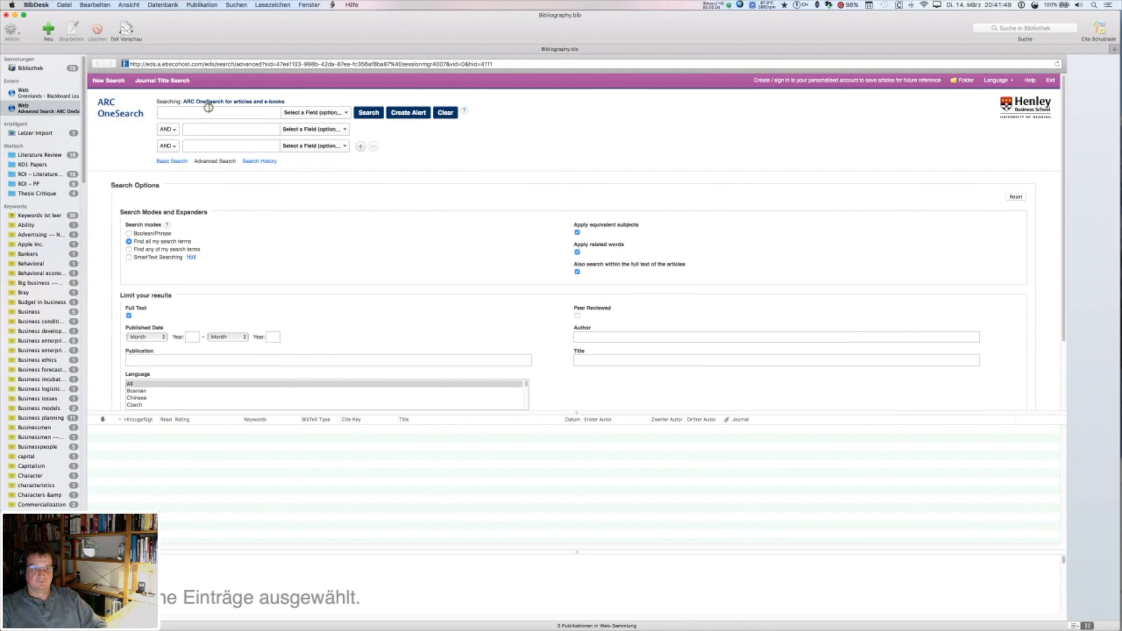
# - Search OneSearch for the pasted title with author Kuratko and open the article's detailed record
pyautogui.click(209, 111)
pyautogui.press('cmd+v')
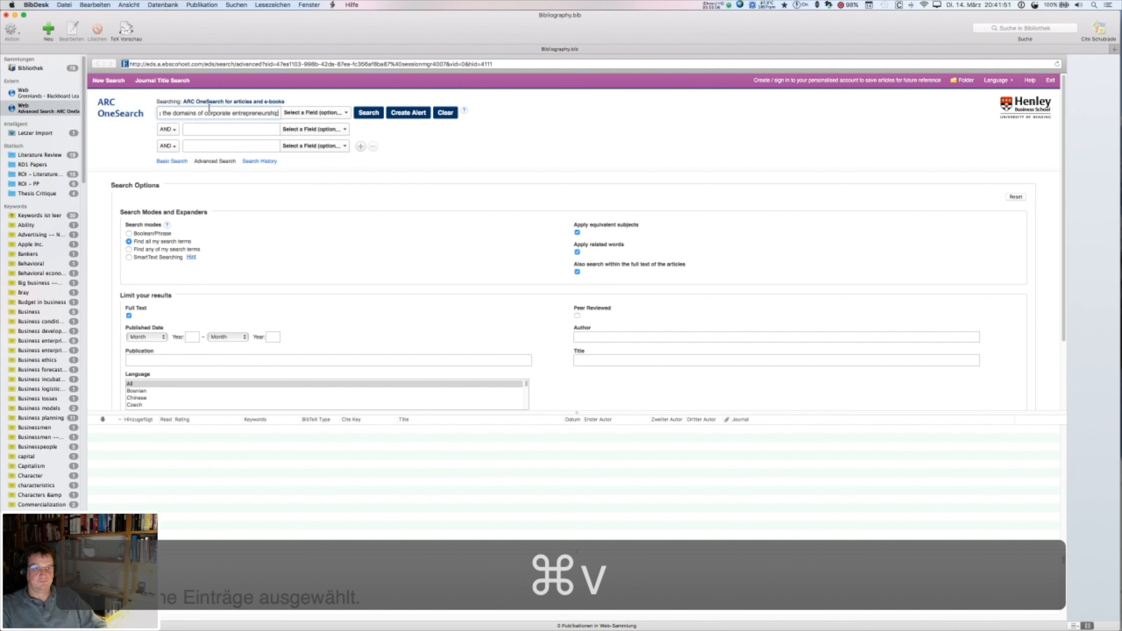
pyautogui.press('cmd+Left')
pyautogui.press('cmd+Left')
pyautogui.click(217, 130)
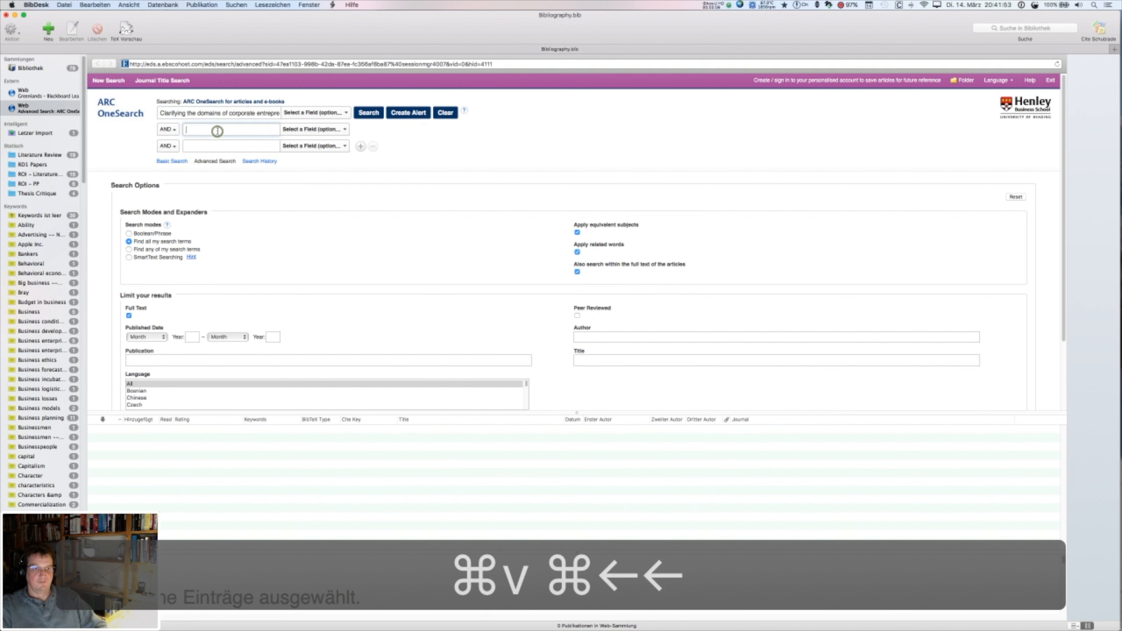
pyautogui.write('Kuratko')
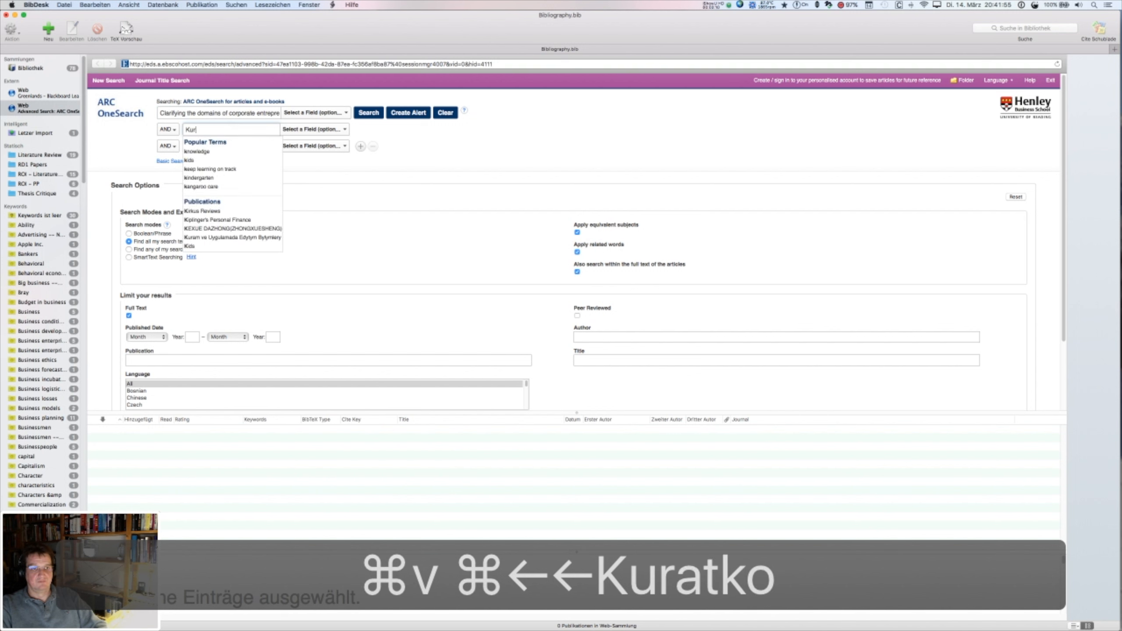
pyautogui.click(339, 130)
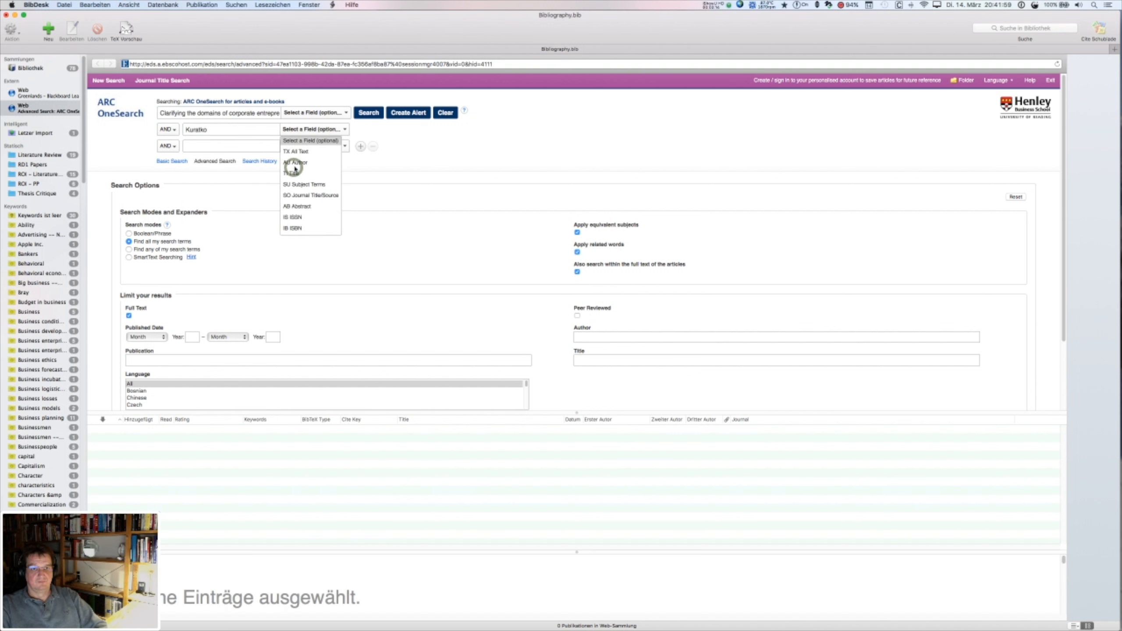
pyautogui.click(294, 162)
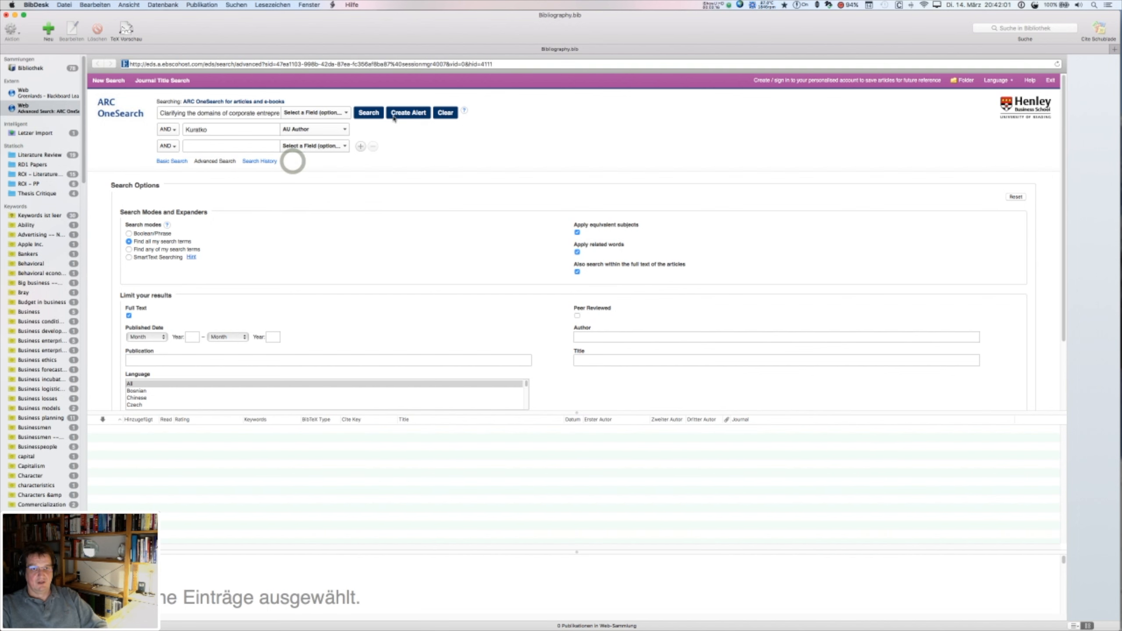
pyautogui.click(371, 114)
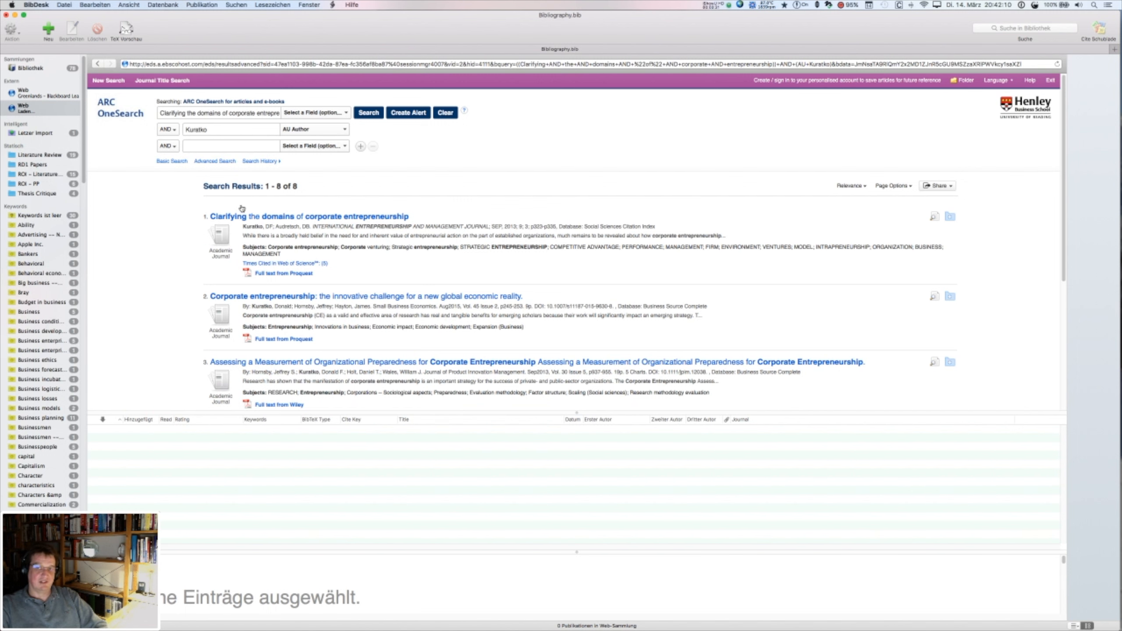
pyautogui.click(318, 218)
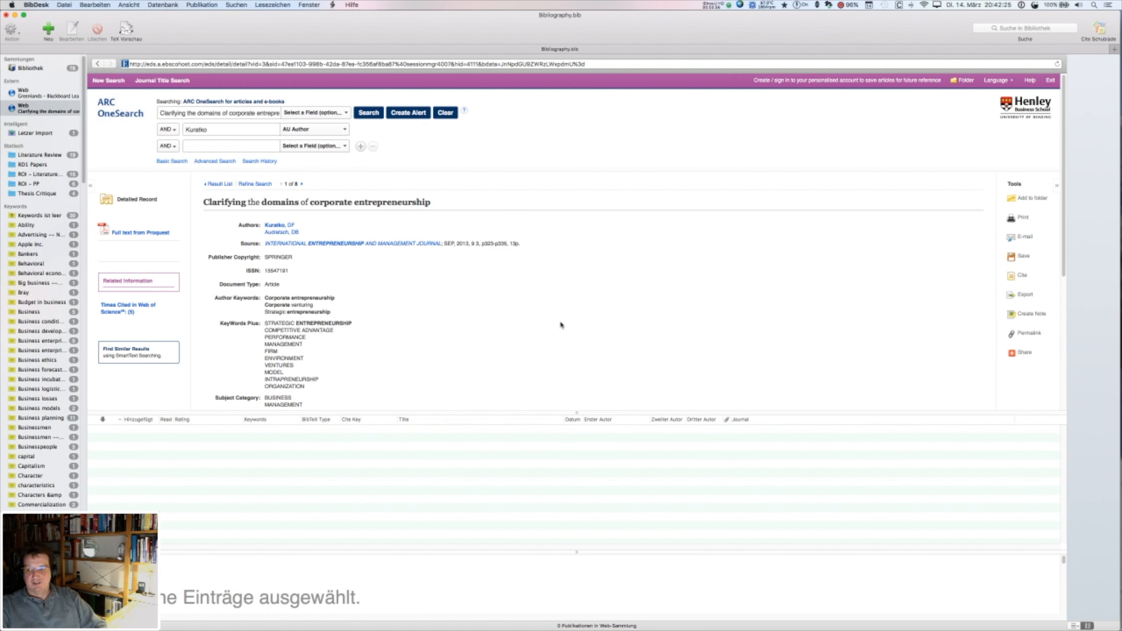
# - Copy the record's permalink URL
pyautogui.click(1029, 335)
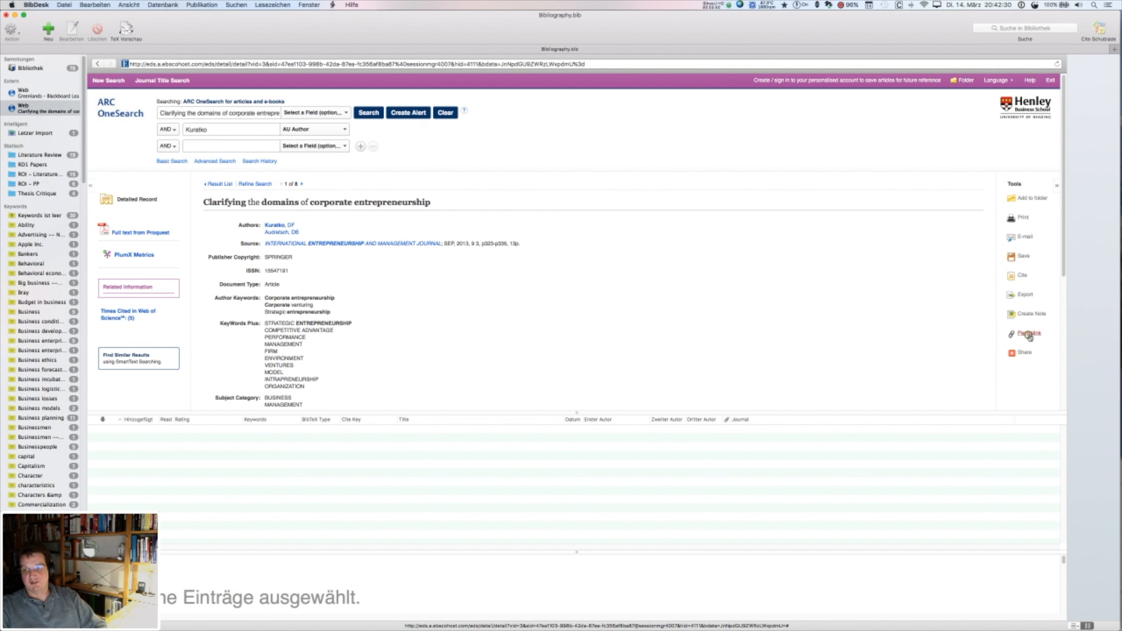
pyautogui.click(511, 202)
pyautogui.press('super+a')
pyautogui.press('super+c')
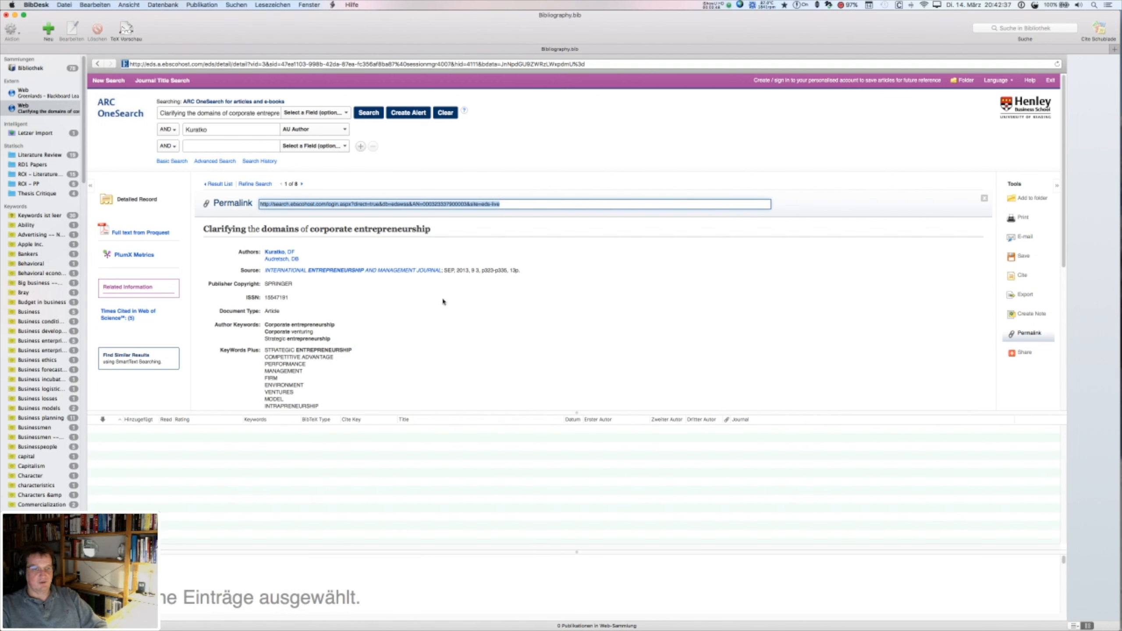
# - Export the article's citation in BibTeX format
pyautogui.click(1022, 296)
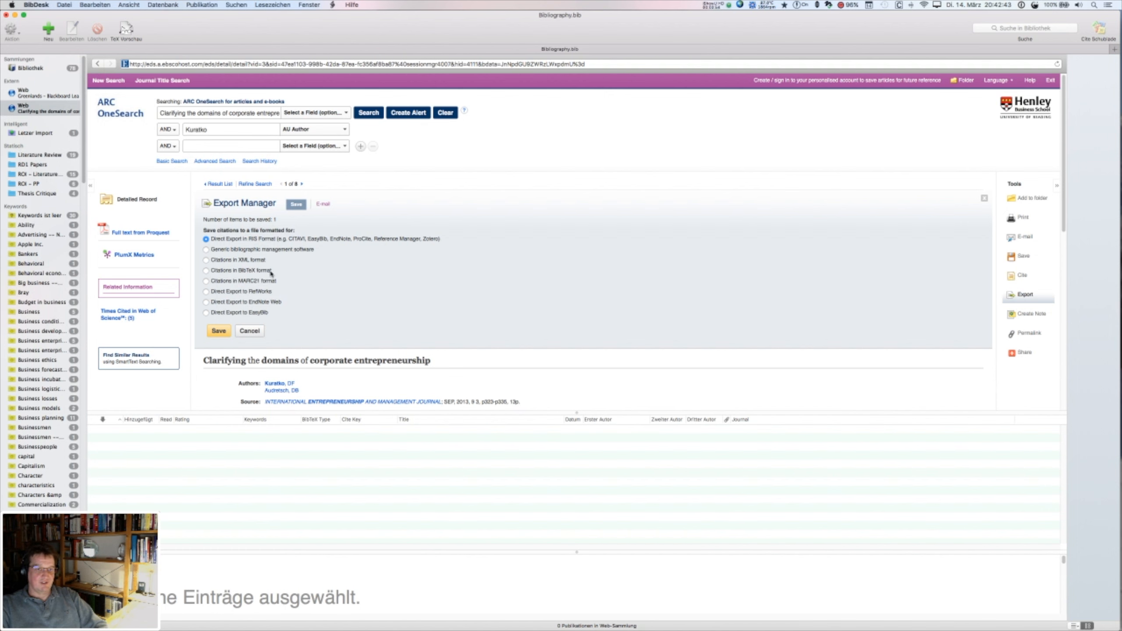
pyautogui.click(204, 272)
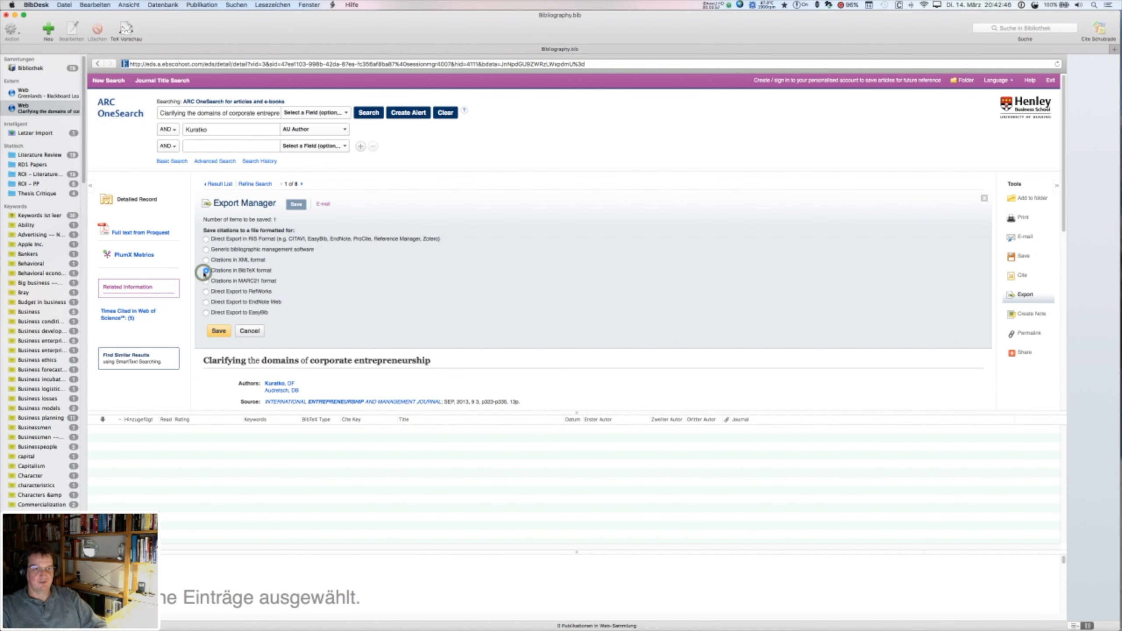
pyautogui.click(216, 336)
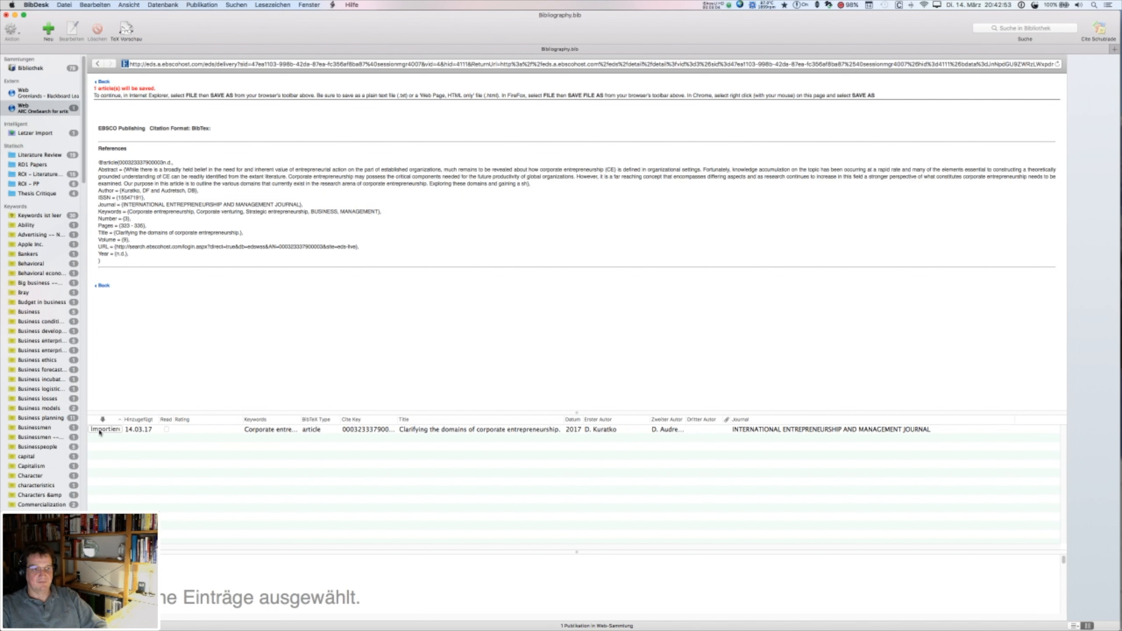
# - Import the exported article and open its entry from Letzter Import in the editor
pyautogui.click(100, 431)
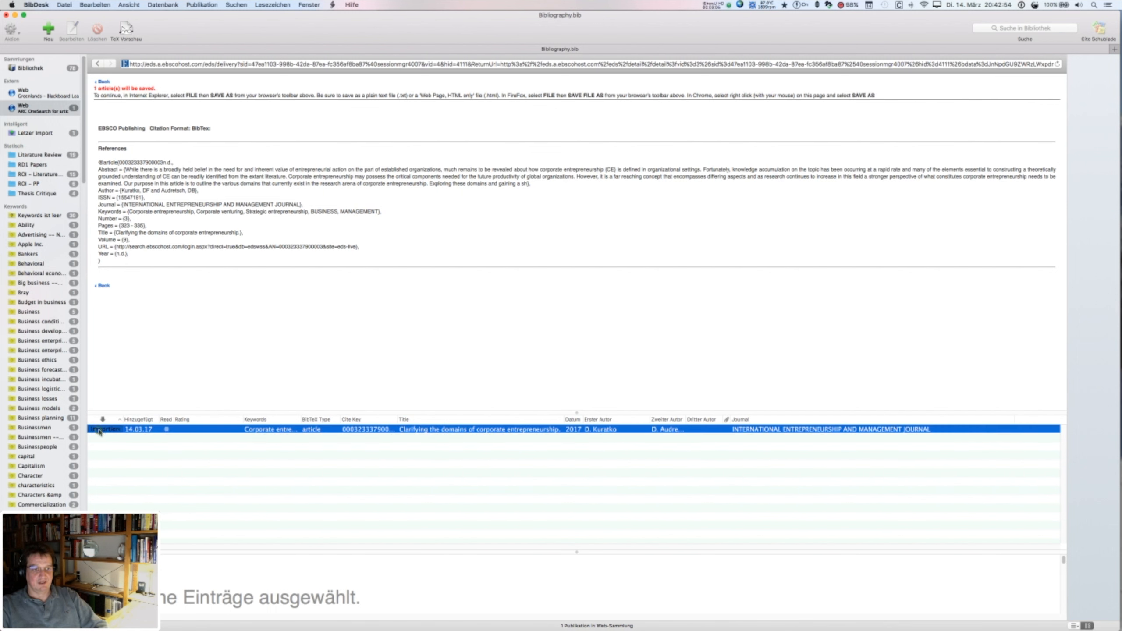
pyautogui.click(31, 133)
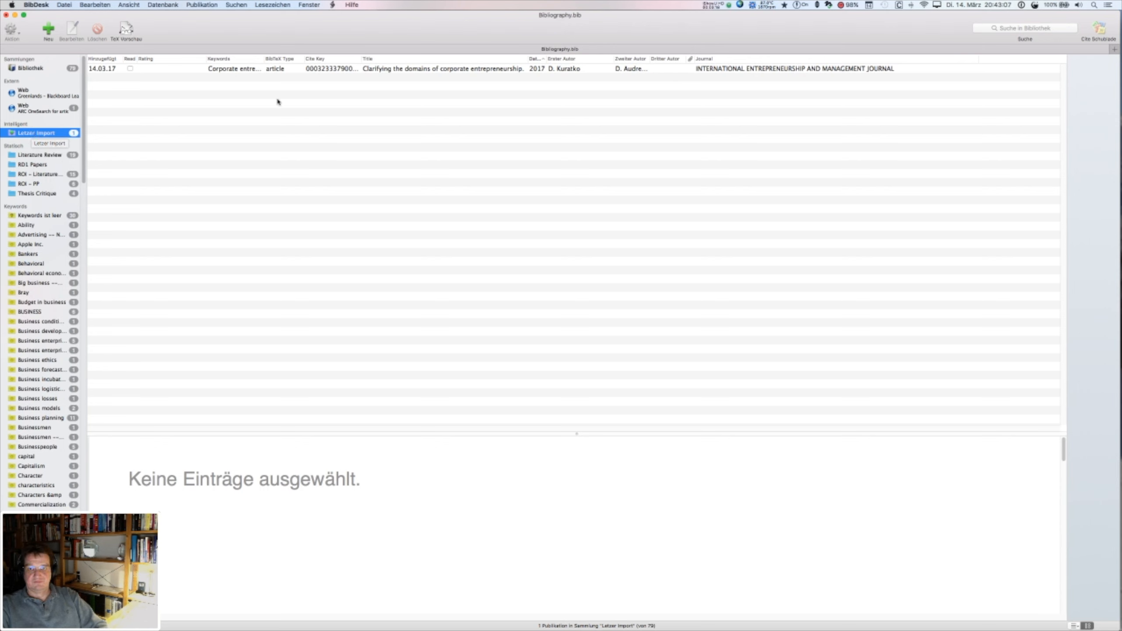
pyautogui.click(241, 74)
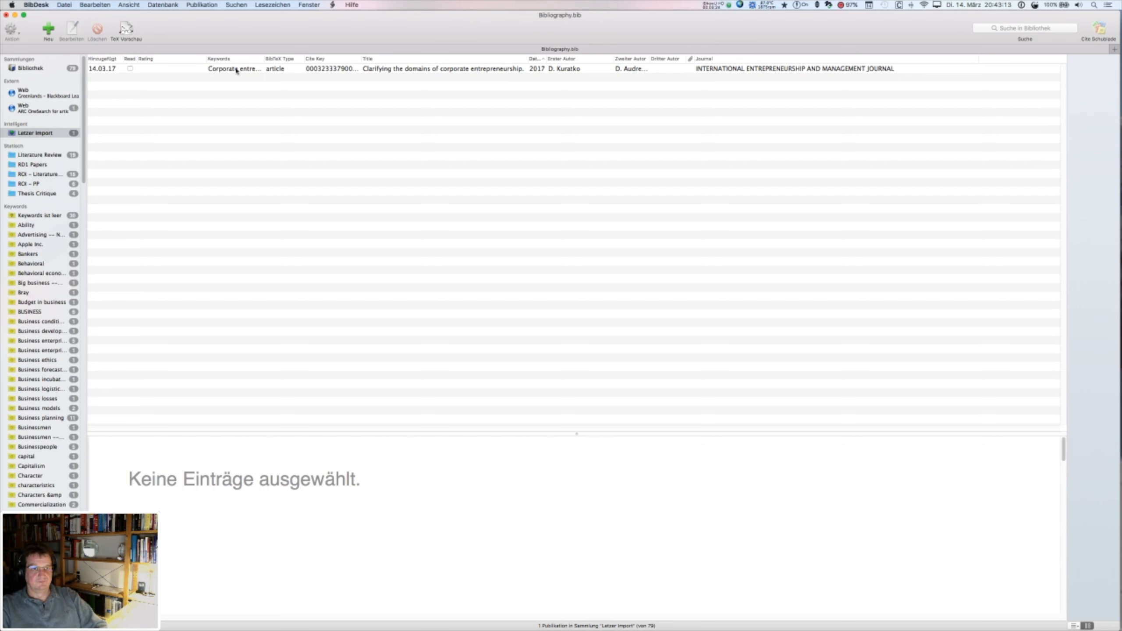
pyautogui.click(236, 69)
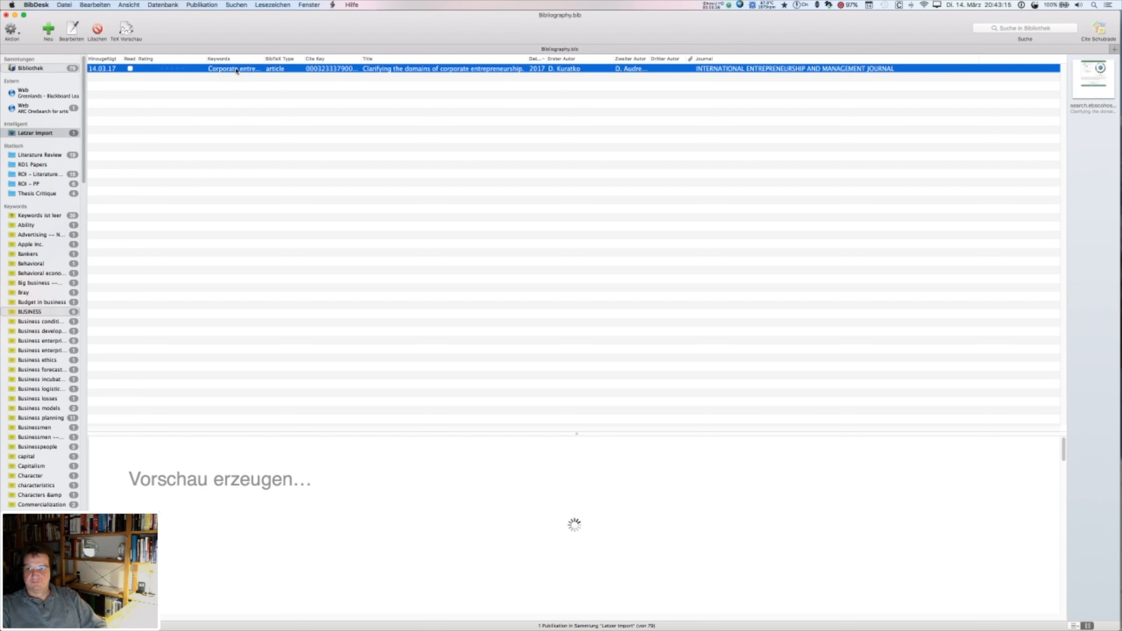
pyautogui.click(237, 70)
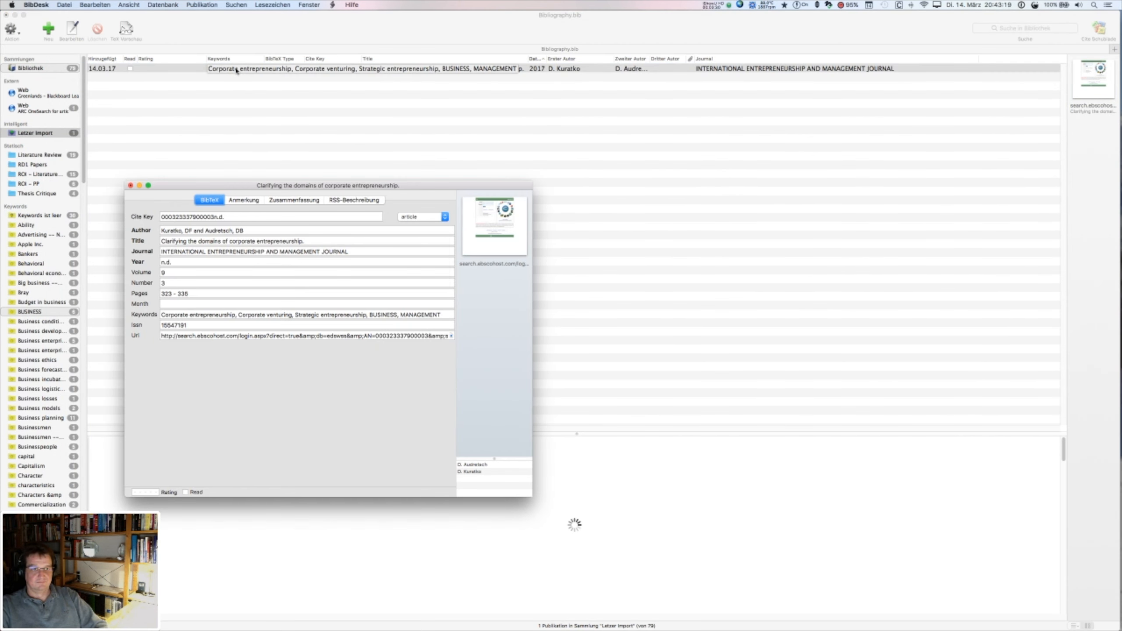
# - Set the year to 2013 and turn the cleared URL into an online availability note
pyautogui.click(176, 264)
pyautogui.press('super+a')
pyautogui.write('201')
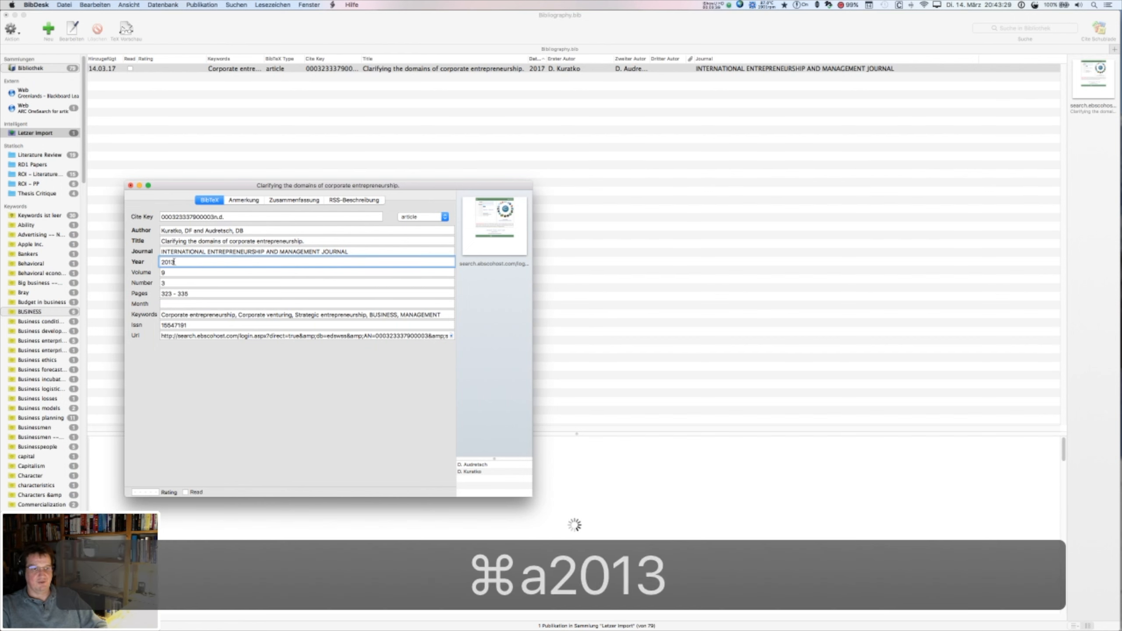
pyautogui.click(227, 336)
pyautogui.press('super+a')
pyautogui.press('BackSpace')
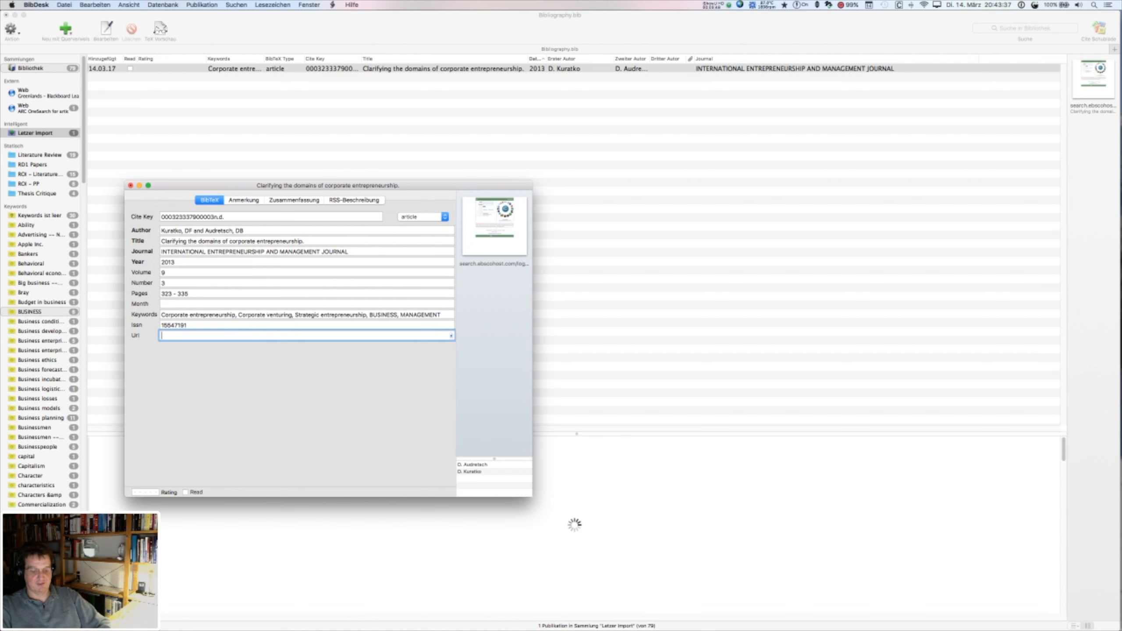
pyautogui.hotkey('ctrl', 'alt', 'u')
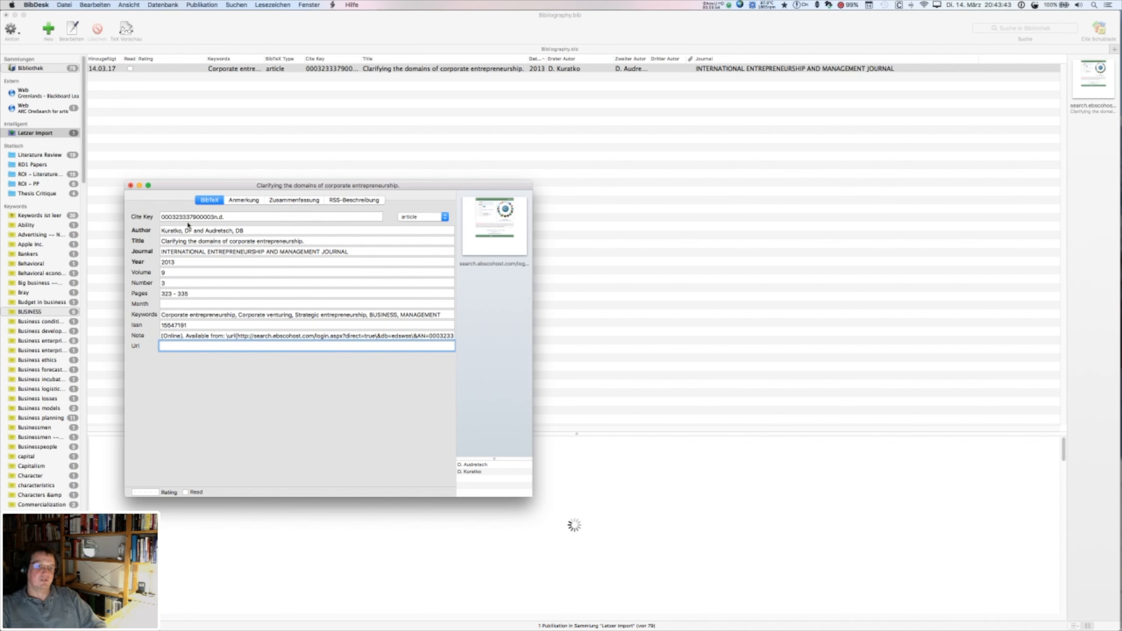
pyautogui.click(276, 270)
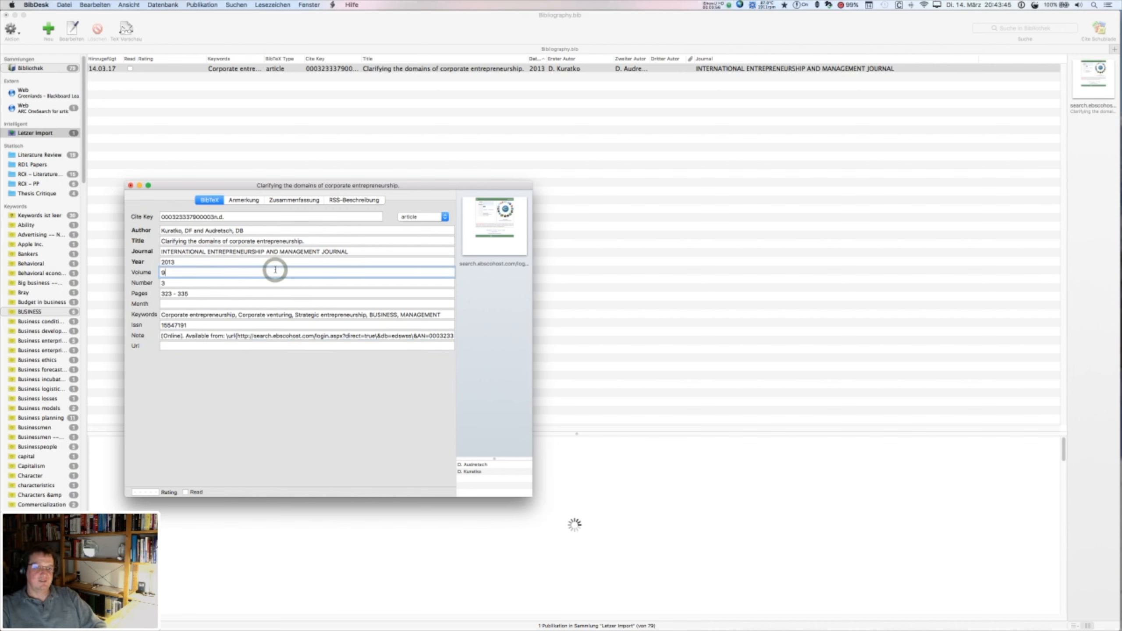
# - Generate cite key Kuratko:2013ac, delete the attached web link, and return to the web group
pyautogui.press('cmd+k')
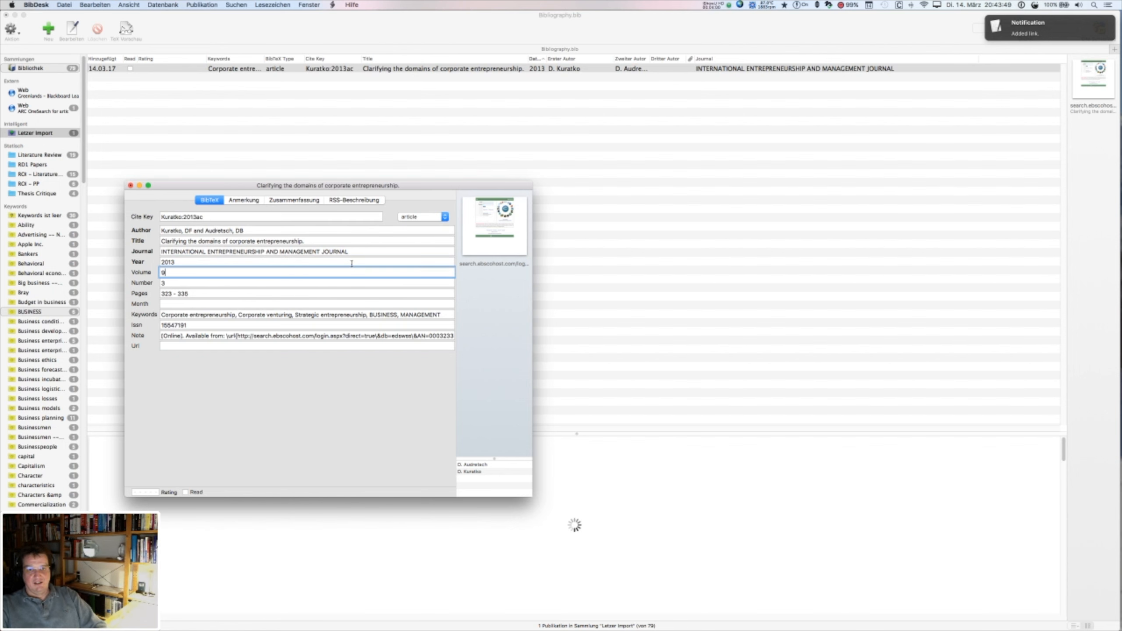
pyautogui.click(468, 211)
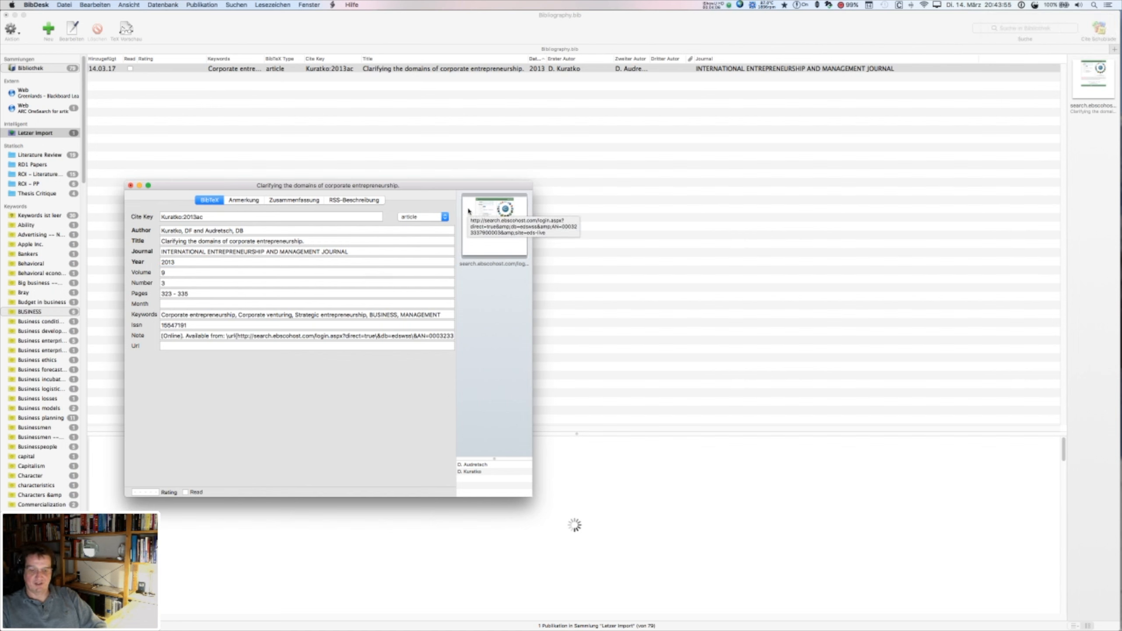
pyautogui.press('Delete')
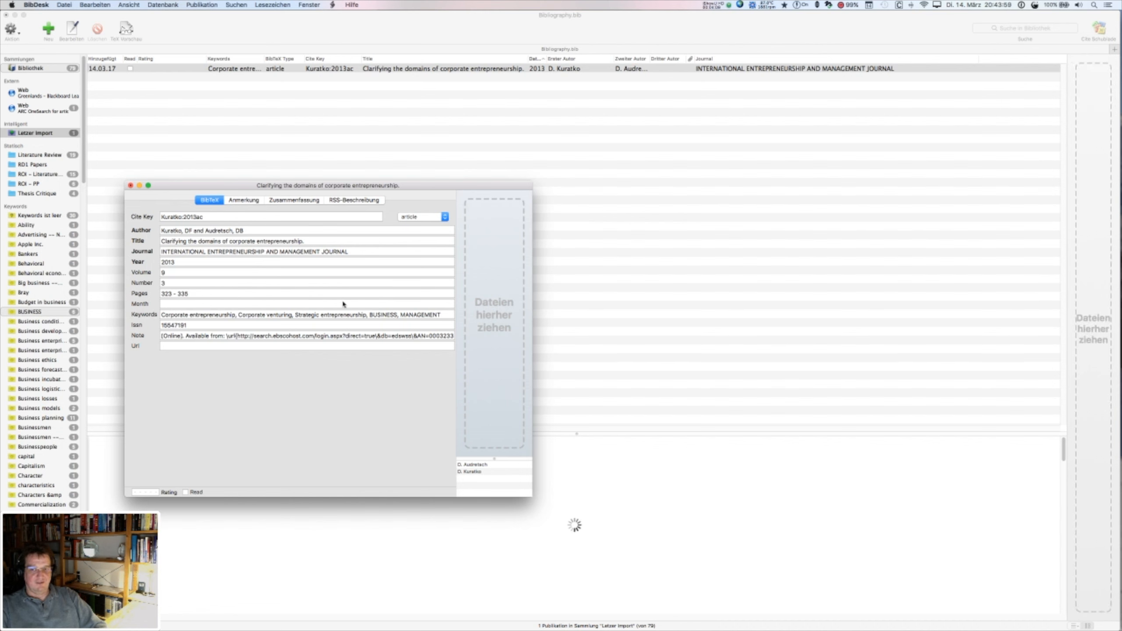
pyautogui.click(21, 109)
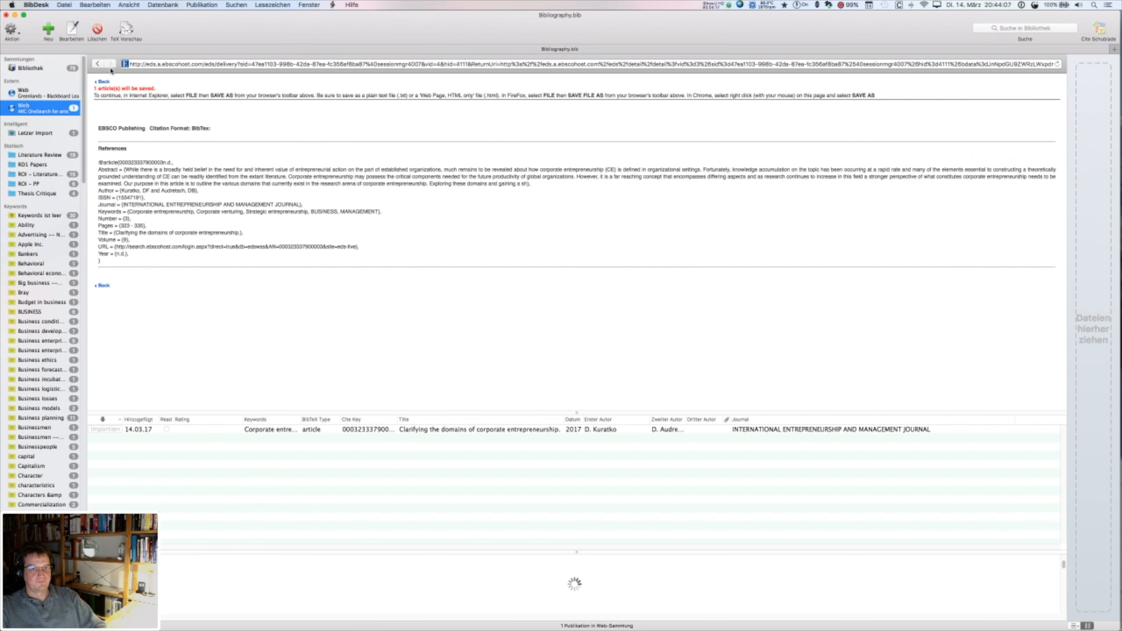
# - Save the ProQuest full-text PDF as NONE.pdf in Downloads and show that folder in Finder
pyautogui.click(97, 65)
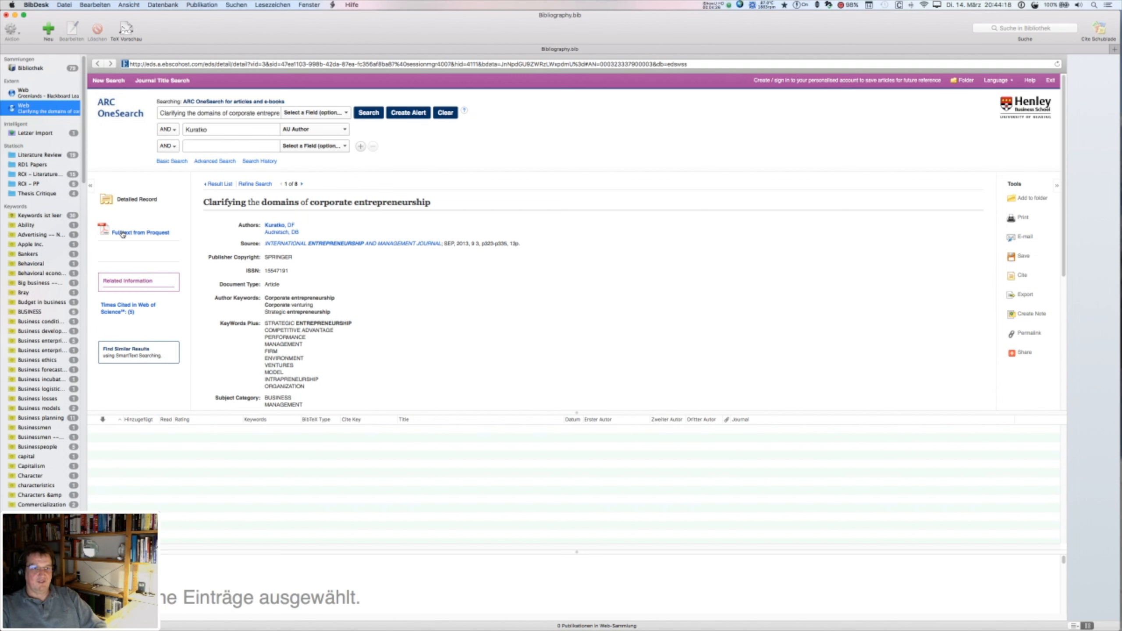
pyautogui.click(125, 232)
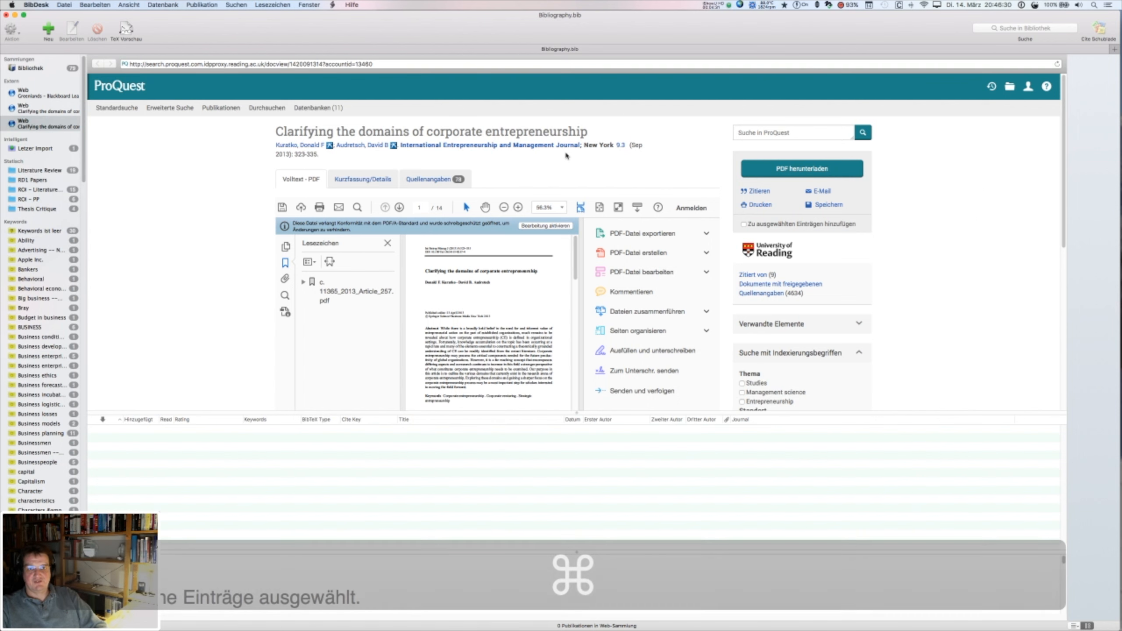
pyautogui.click(282, 208)
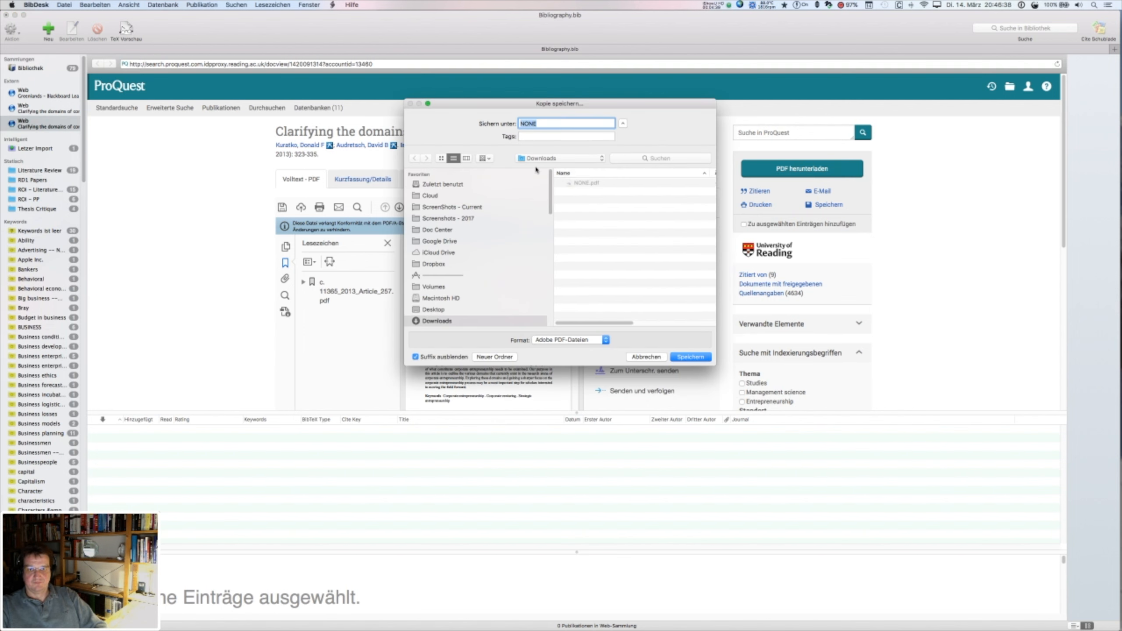
pyautogui.click(555, 124)
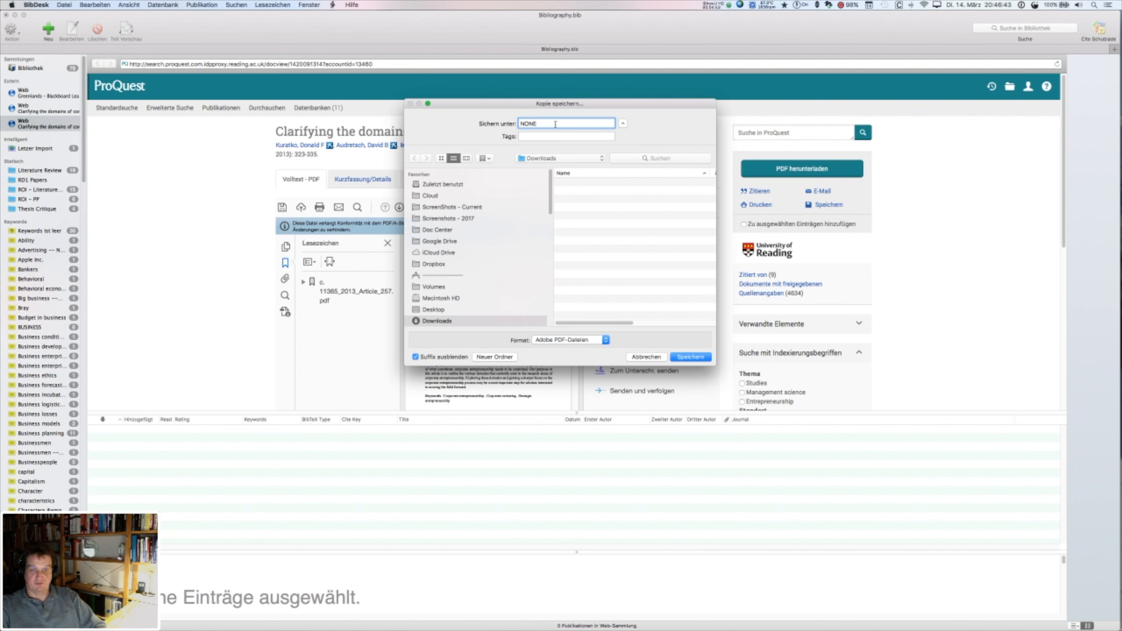
pyautogui.write('.pdf')
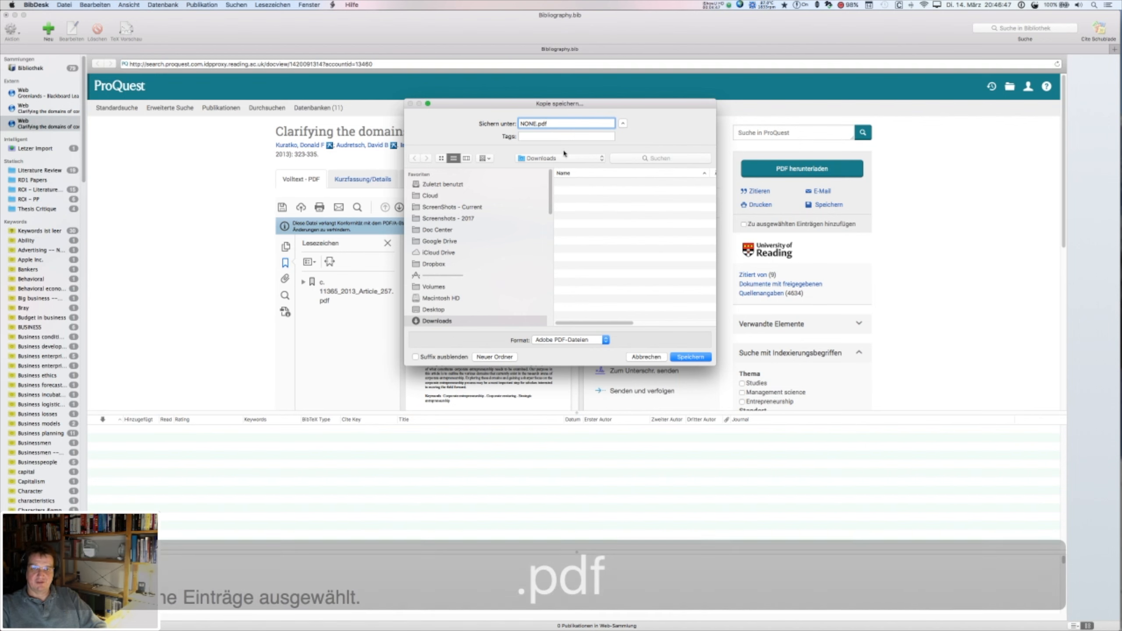
pyautogui.press('Return')
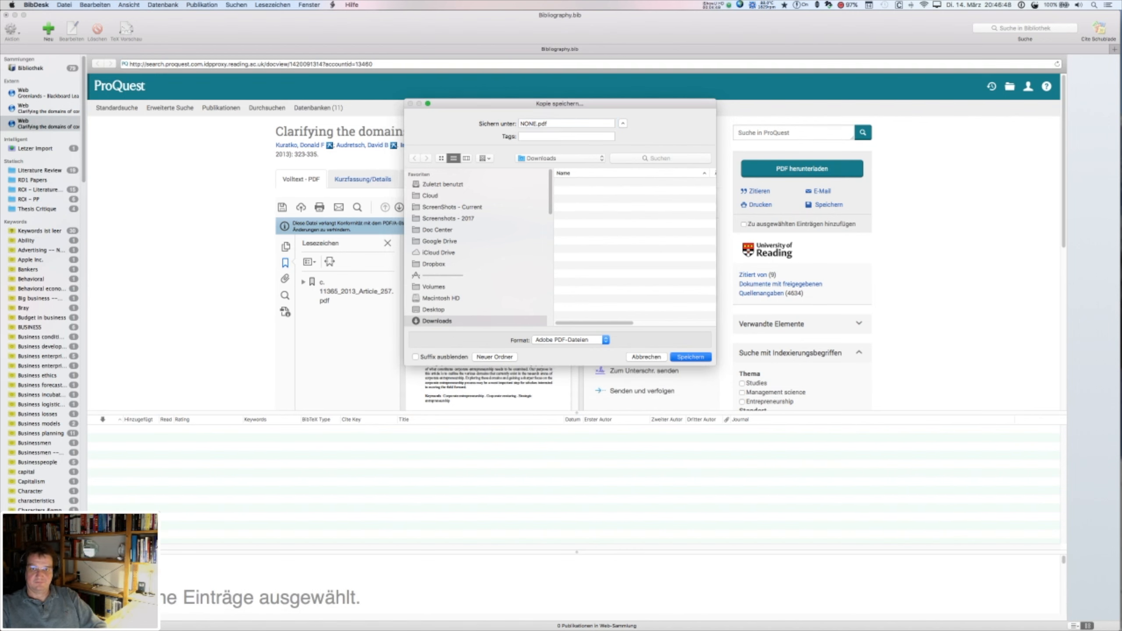
pyautogui.press('super+Tab')
pyautogui.press('super+Tab')
pyautogui.press('super+Tab')
pyautogui.press('super+Tab')
pyautogui.click(159, 308)
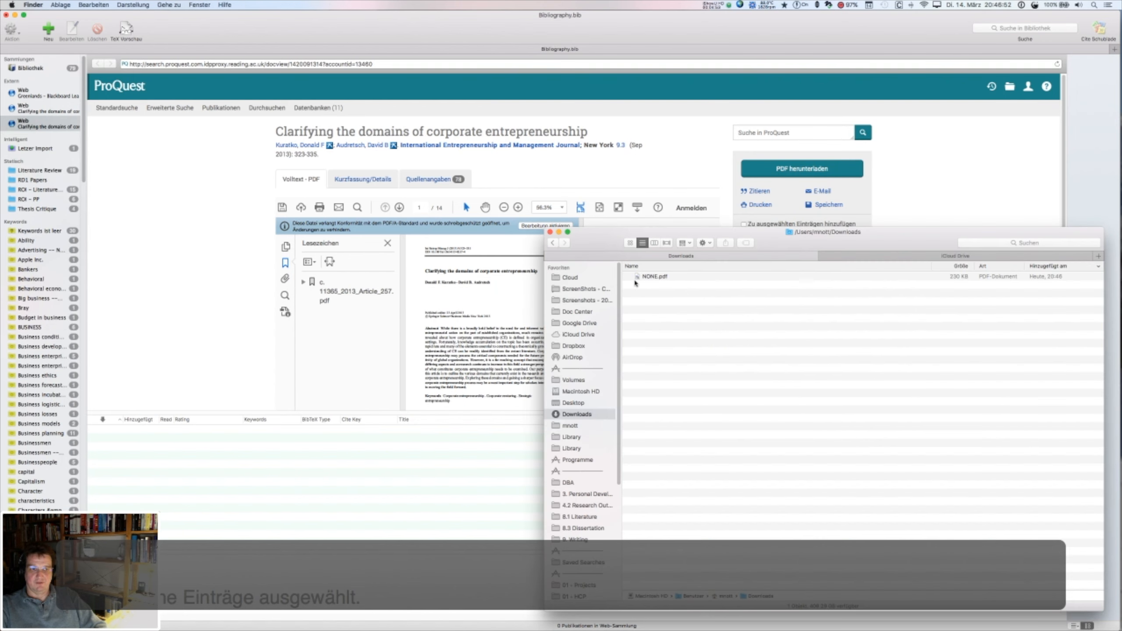
# - Open the article's entry editor and drag NONE.pdf from Downloads onto it to attach it
pyautogui.click(652, 276)
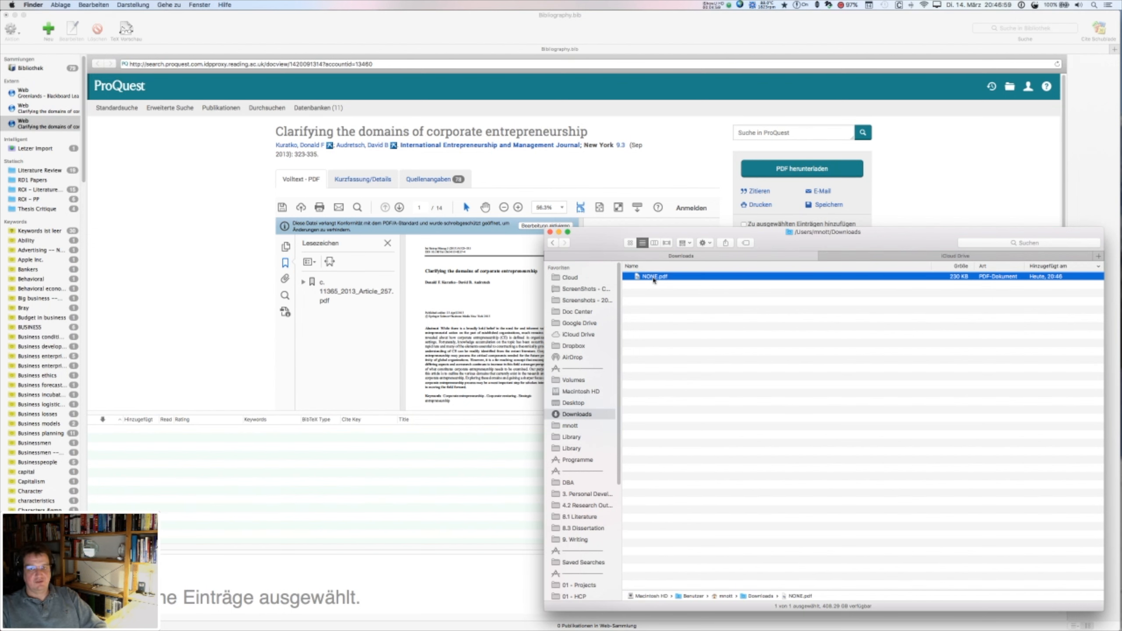
pyautogui.click(413, 30)
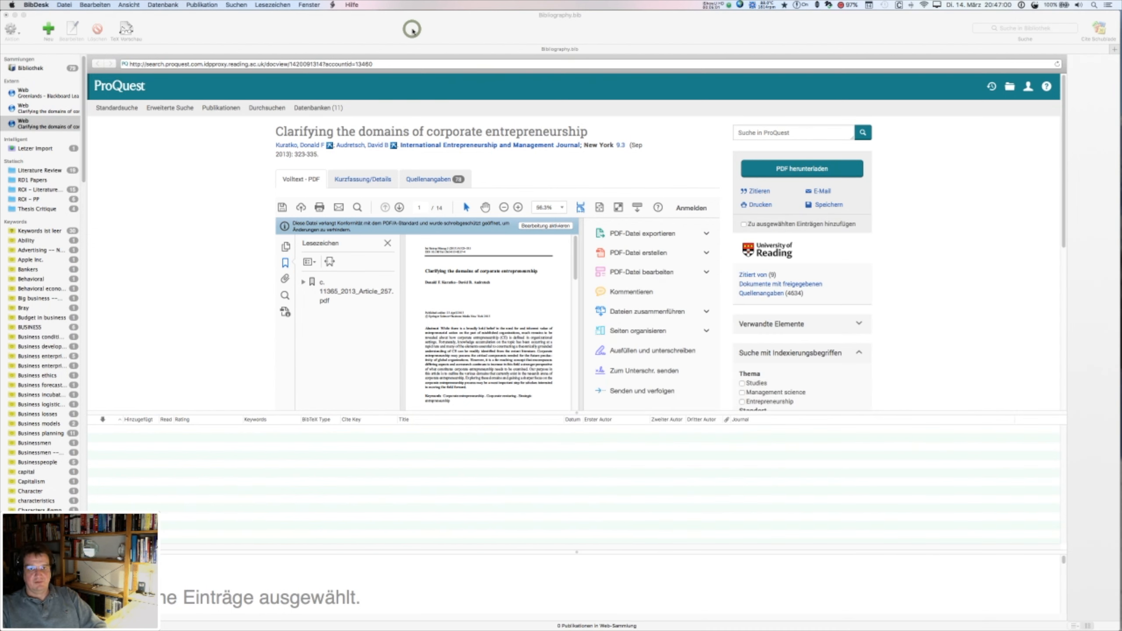
pyautogui.press('alt')
pyautogui.keyDown('alt'); pyautogui.click(412, 31); pyautogui.keyUp('alt')
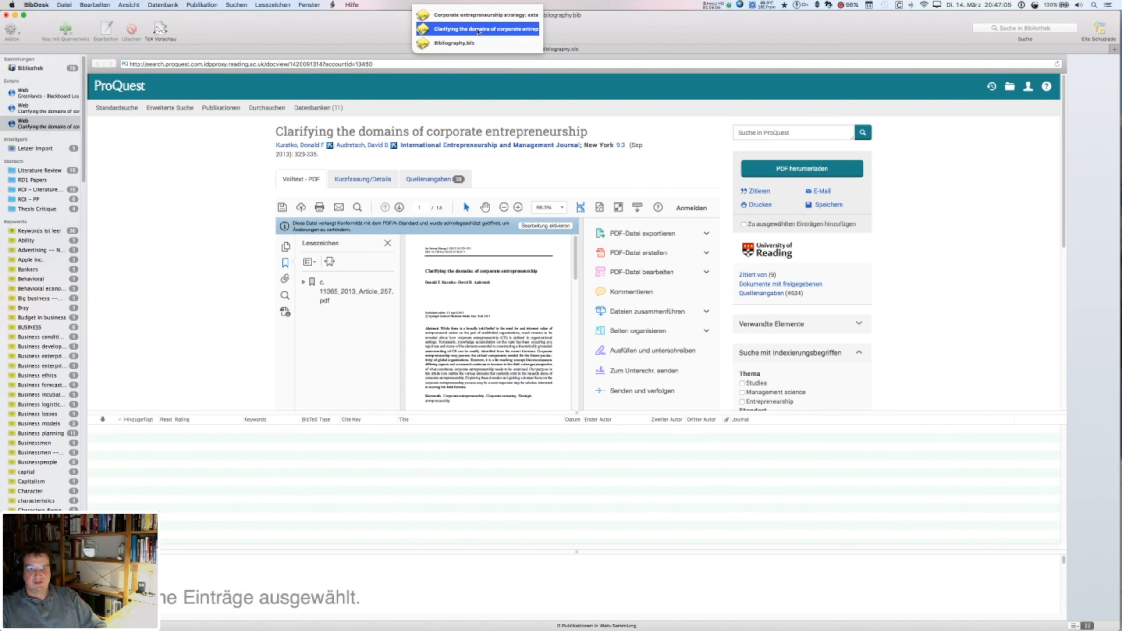
pyautogui.click(478, 32)
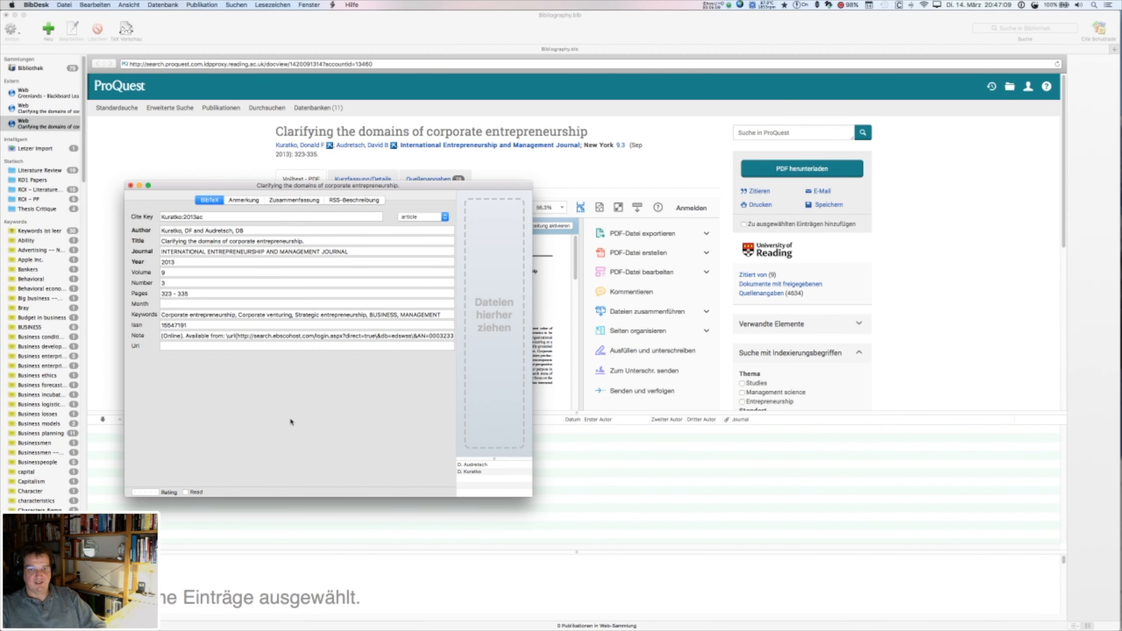
pyautogui.press('super+Tab')
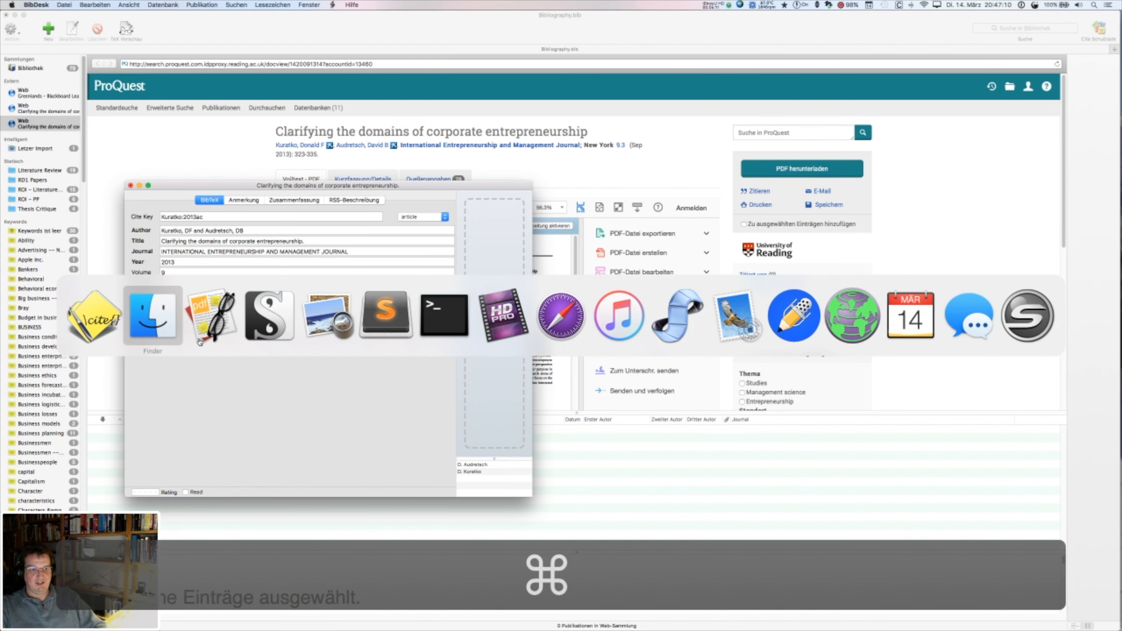
pyautogui.click(162, 334)
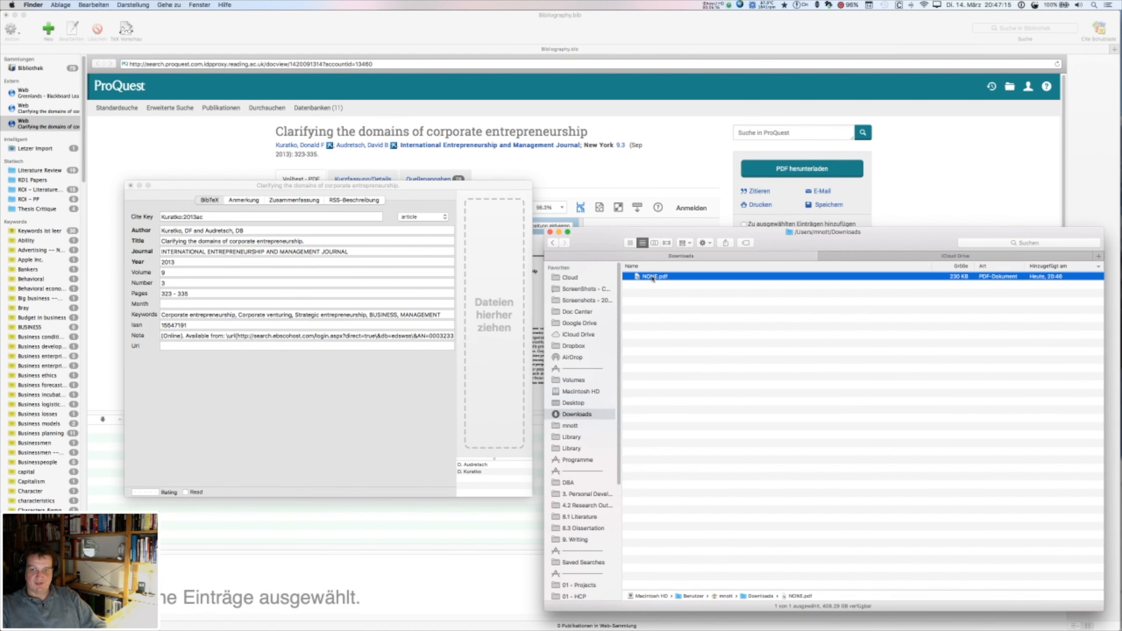
pyautogui.moveTo(654, 278); pyautogui.dragTo(495, 286)
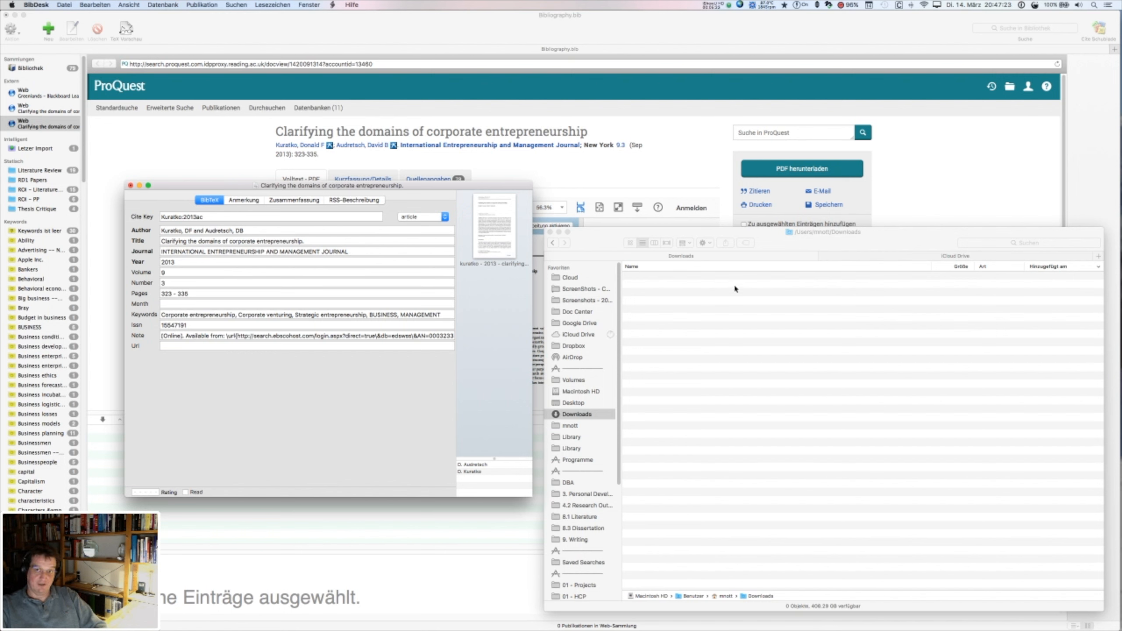
# - Open the refiled 'kuratko - 2013 - clarifying the domains of corporate entrepreneurship.pdf' from iCloud Drive
pyautogui.click(896, 255)
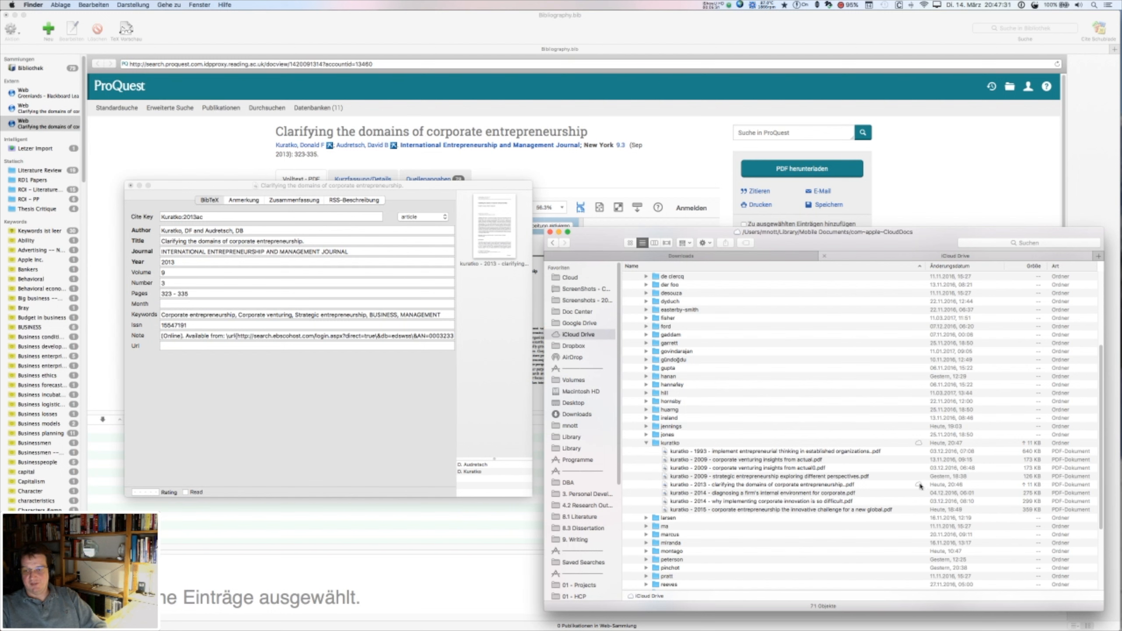
pyautogui.click(775, 485)
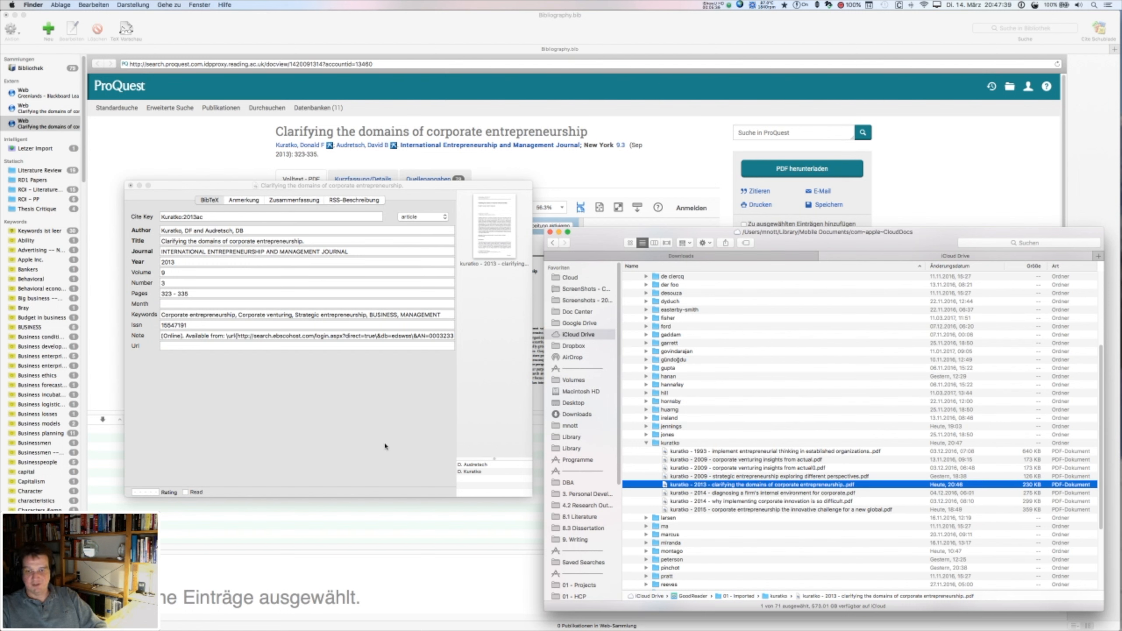
pyautogui.click(740, 487)
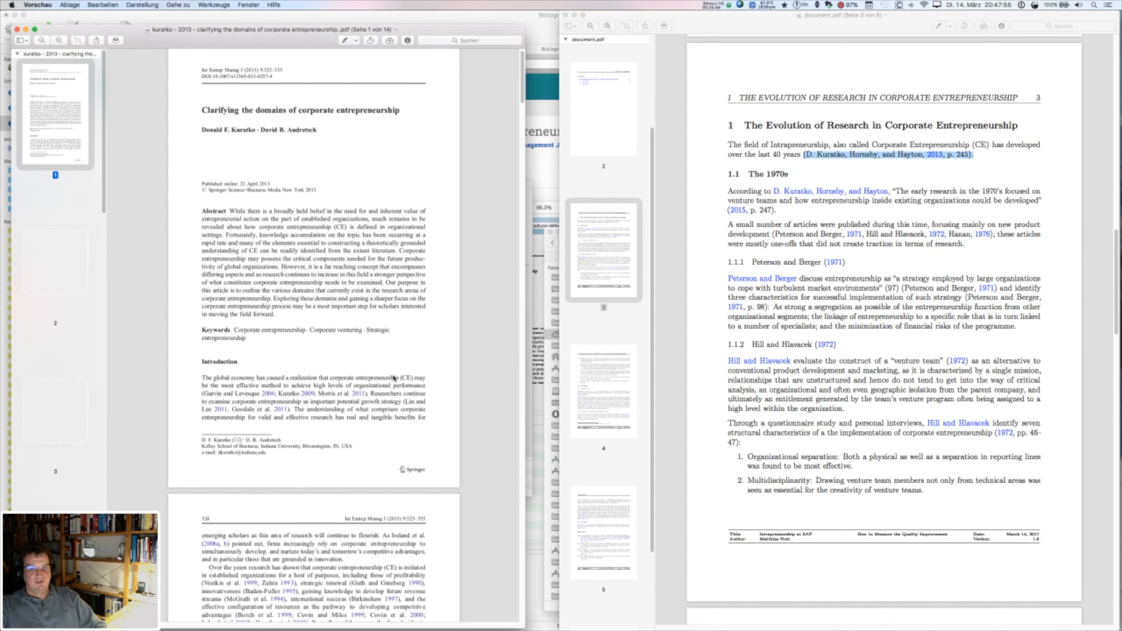
# - Review the PDF's general, encryption and keyword information in the Inspector
pyautogui.press('super+i')
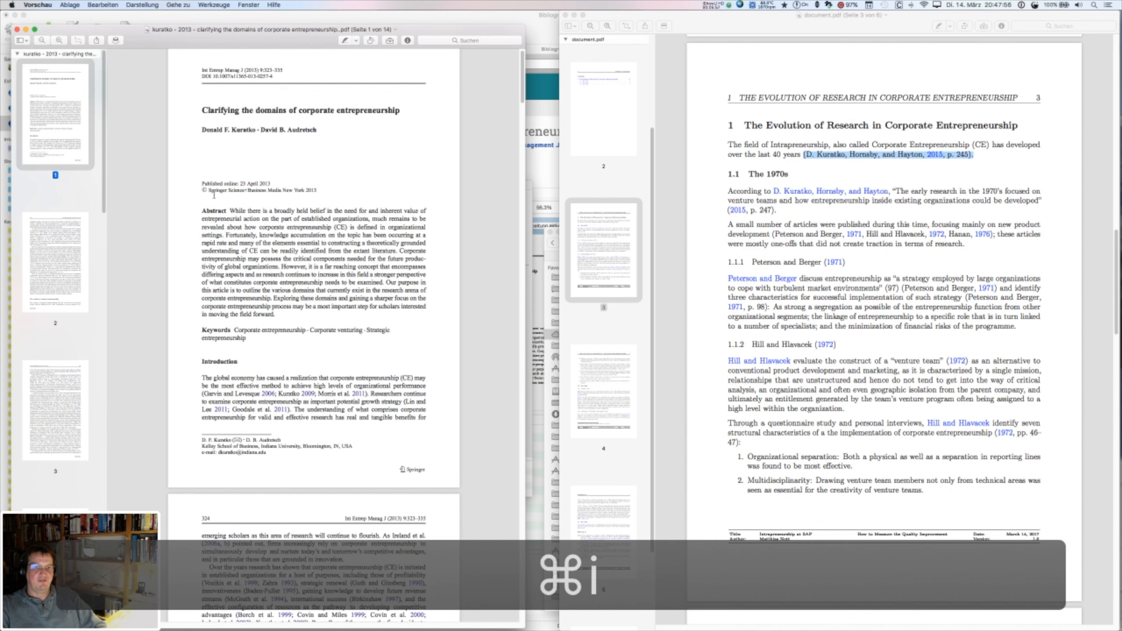
pyautogui.click(275, 258)
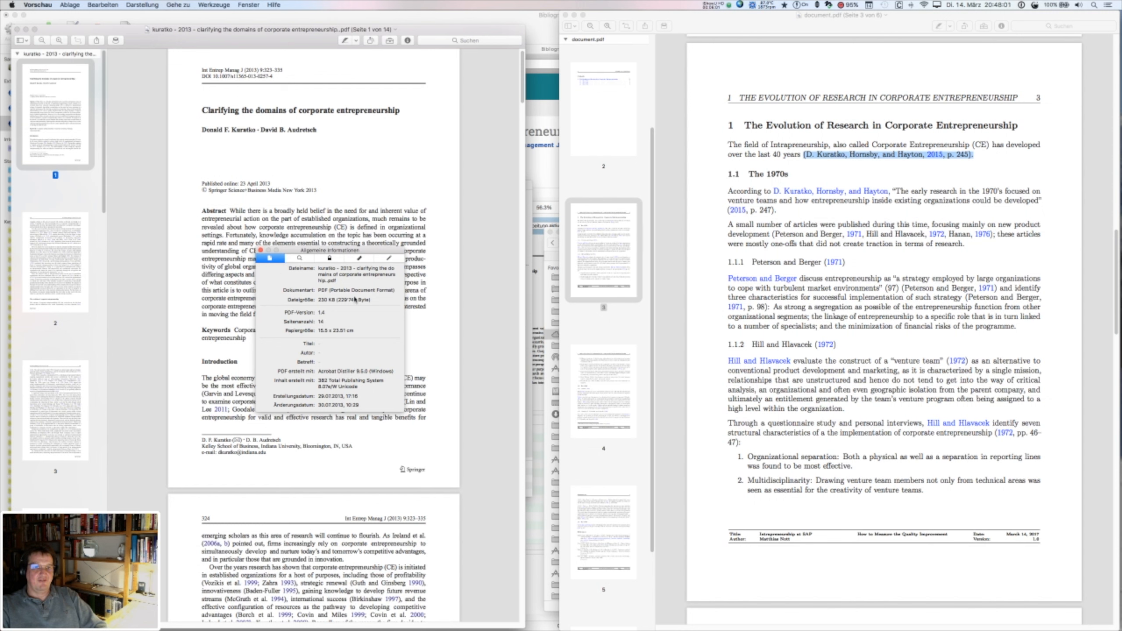
pyautogui.click(321, 344)
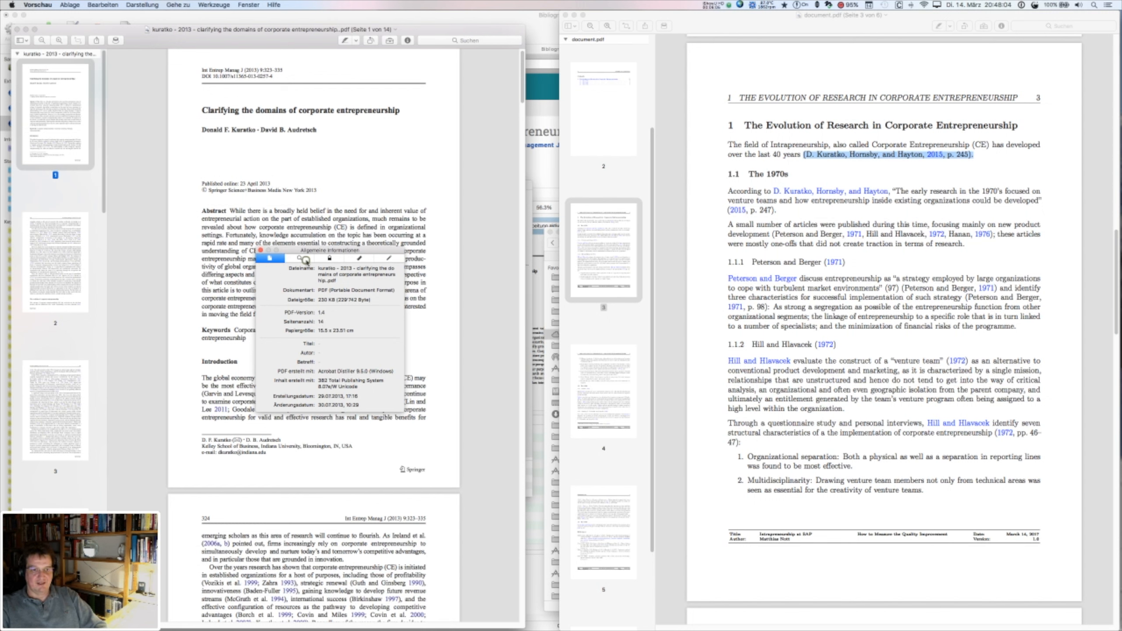
pyautogui.click(305, 260)
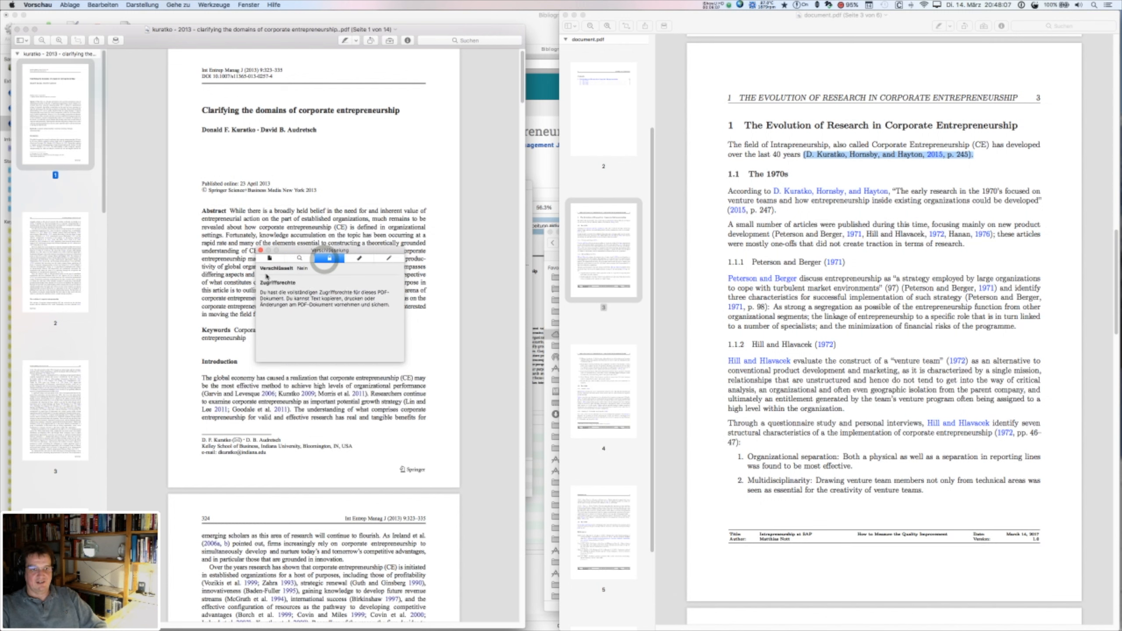
pyautogui.click(301, 259)
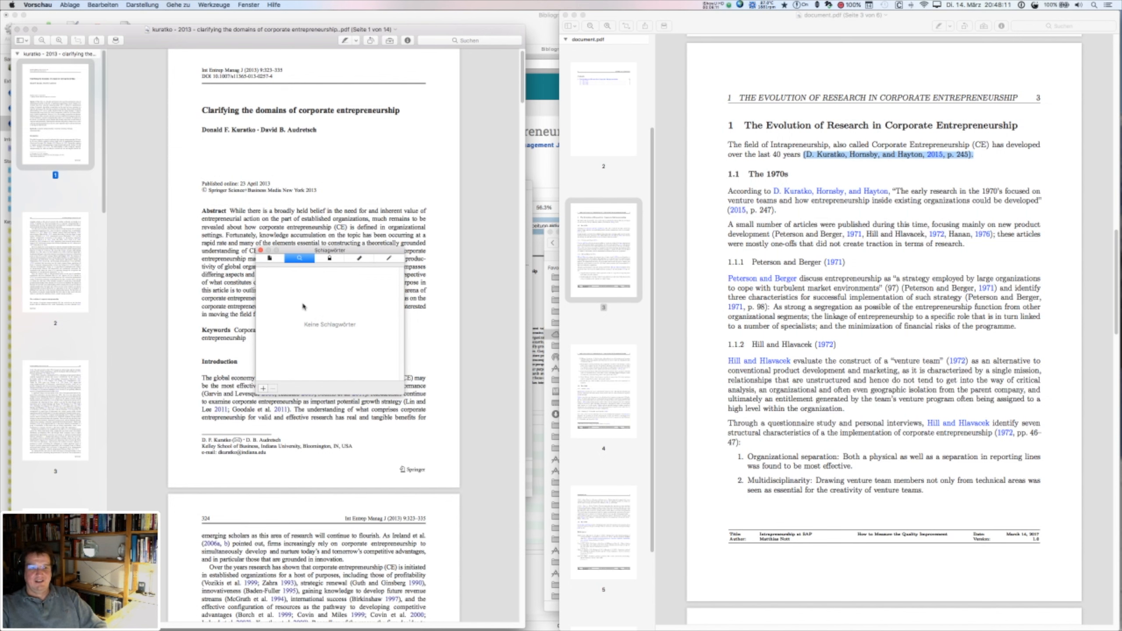
pyautogui.click(260, 251)
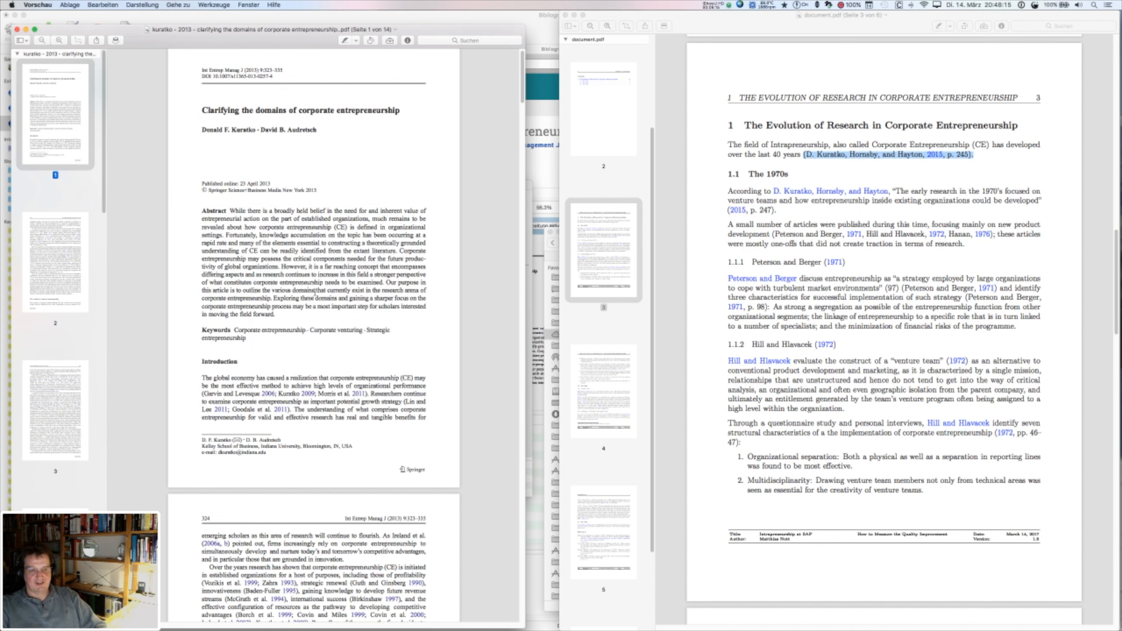
# - Close the article PDF in Preview and bring BibDesk back to the front
pyautogui.moveTo(251, 226); pyautogui.dragTo(322, 291)
pyautogui.click(305, 318)
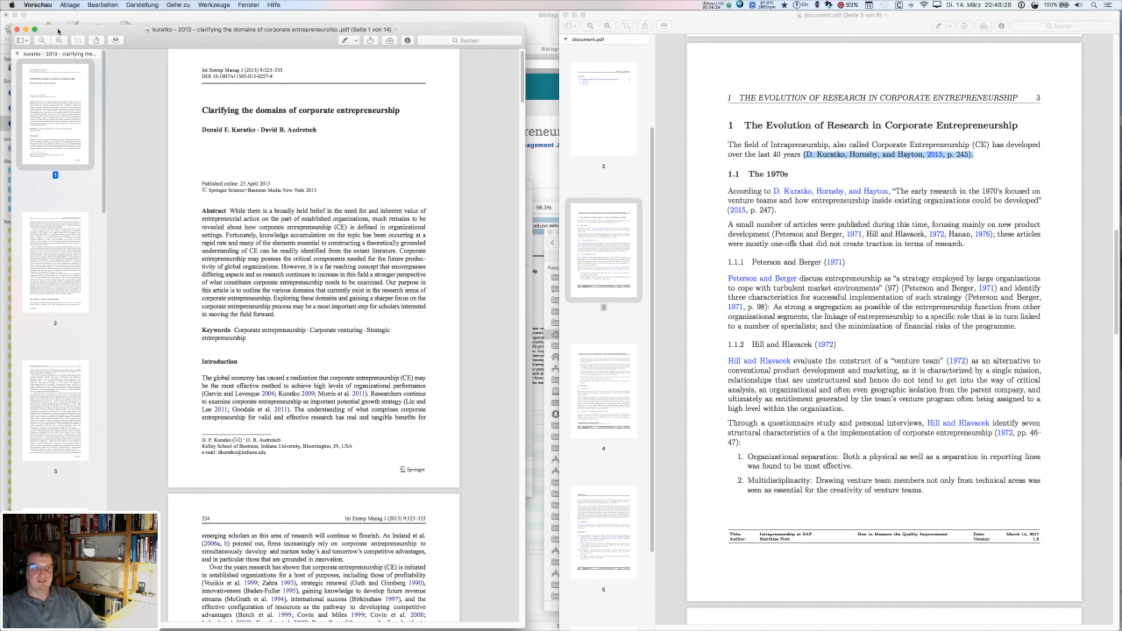
pyautogui.click(18, 30)
pyautogui.click(296, 25)
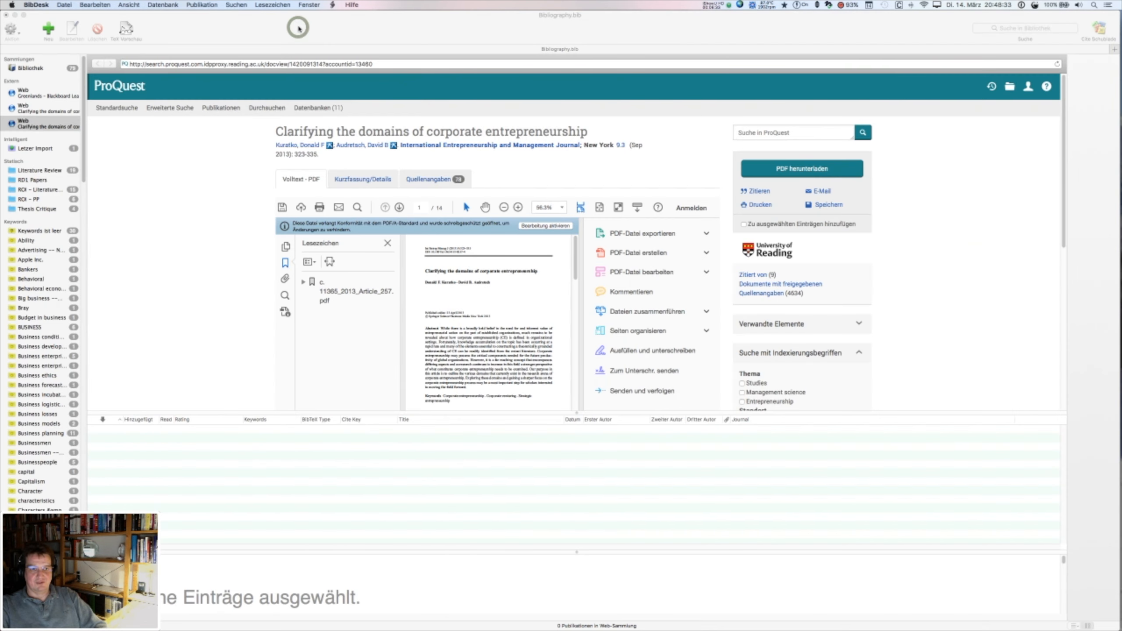
# - Reopen the Kuratko:2013ac entry editor from Letzter Import and dismiss the PDF metadata update report
pyautogui.press('super+Tab')
pyautogui.click(92, 312)
pyautogui.hotkey('alt', 'Tab')
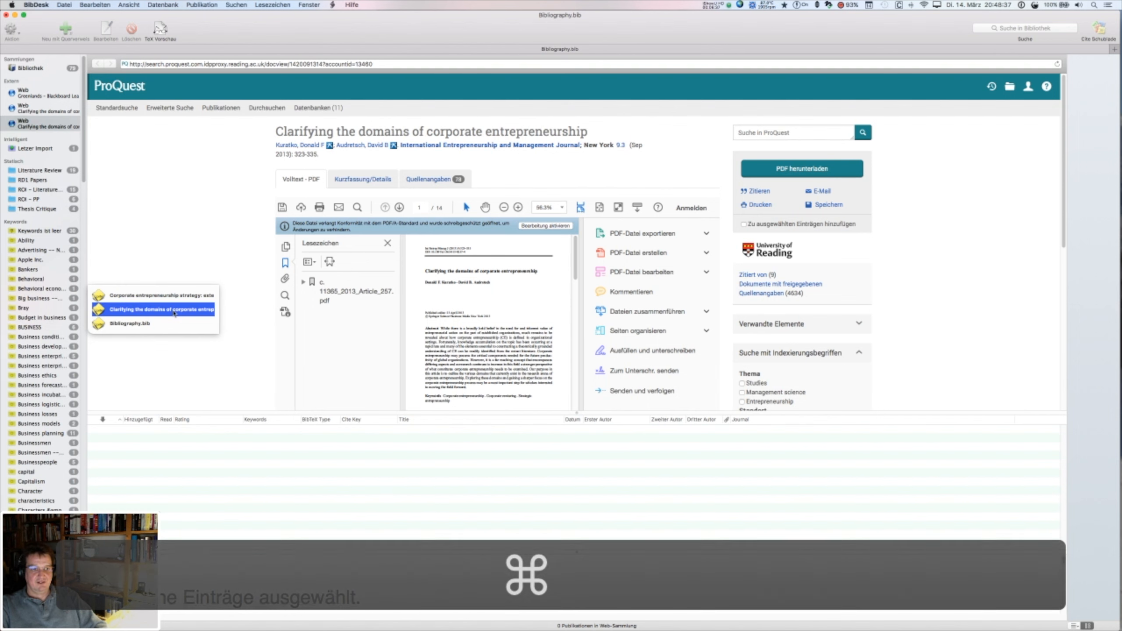
pyautogui.click(35, 150)
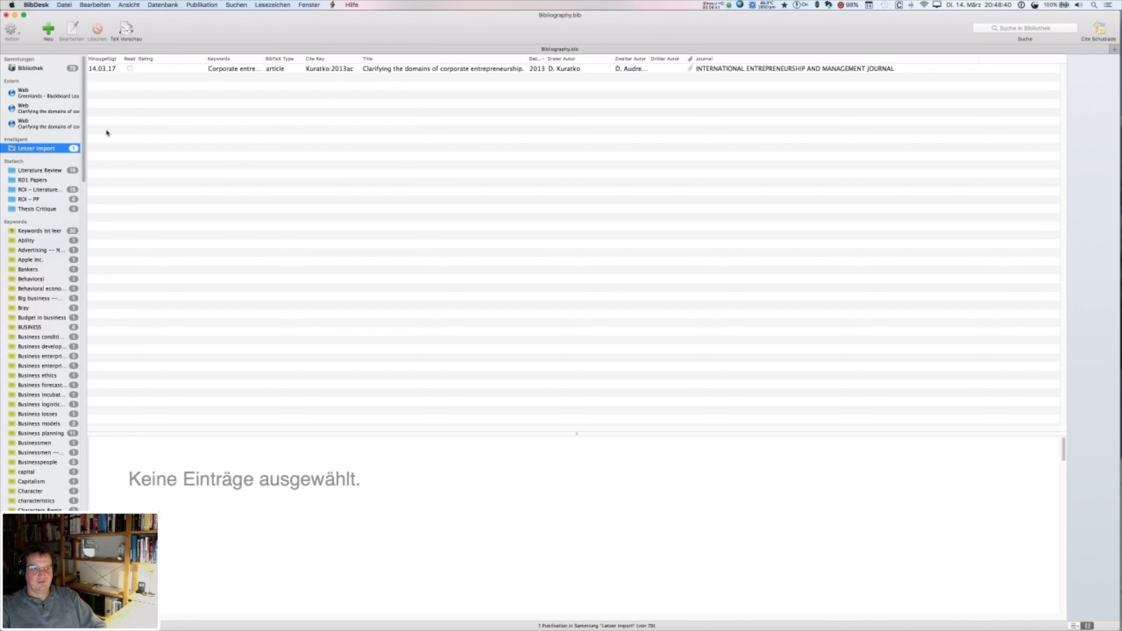
pyautogui.click(409, 69)
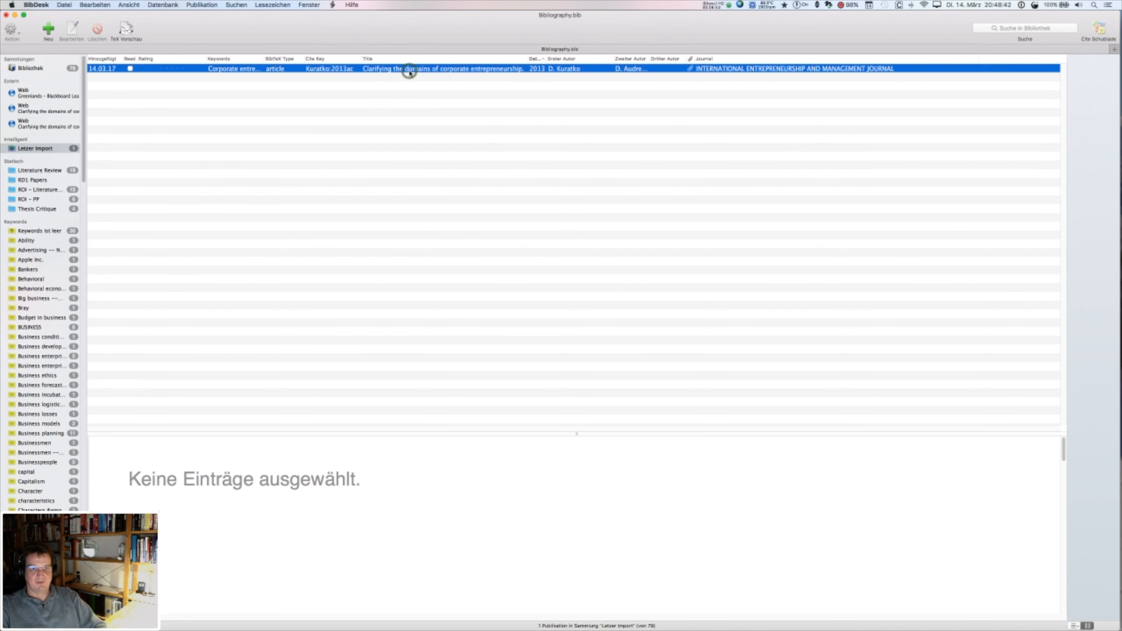
pyautogui.press('alt')
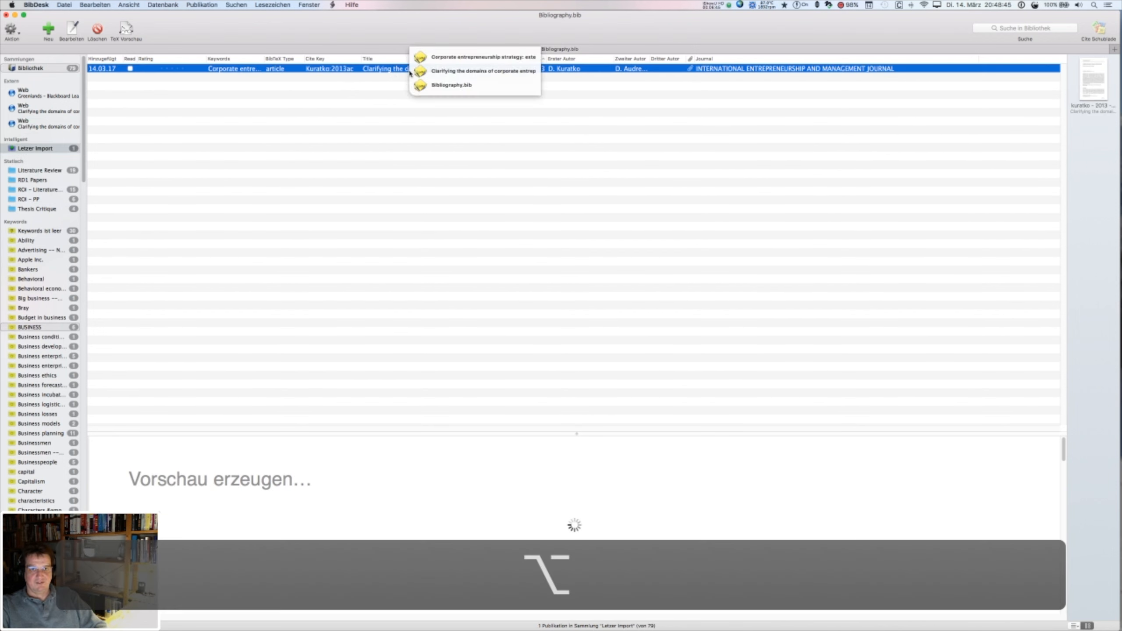
pyautogui.click(486, 73)
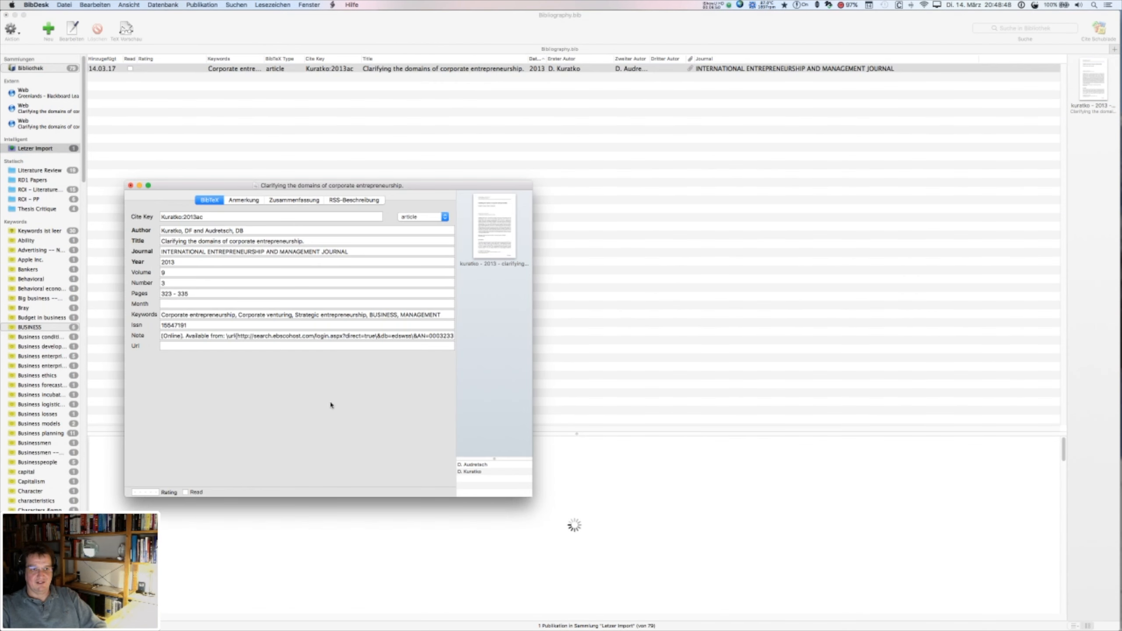
pyautogui.click(348, 431)
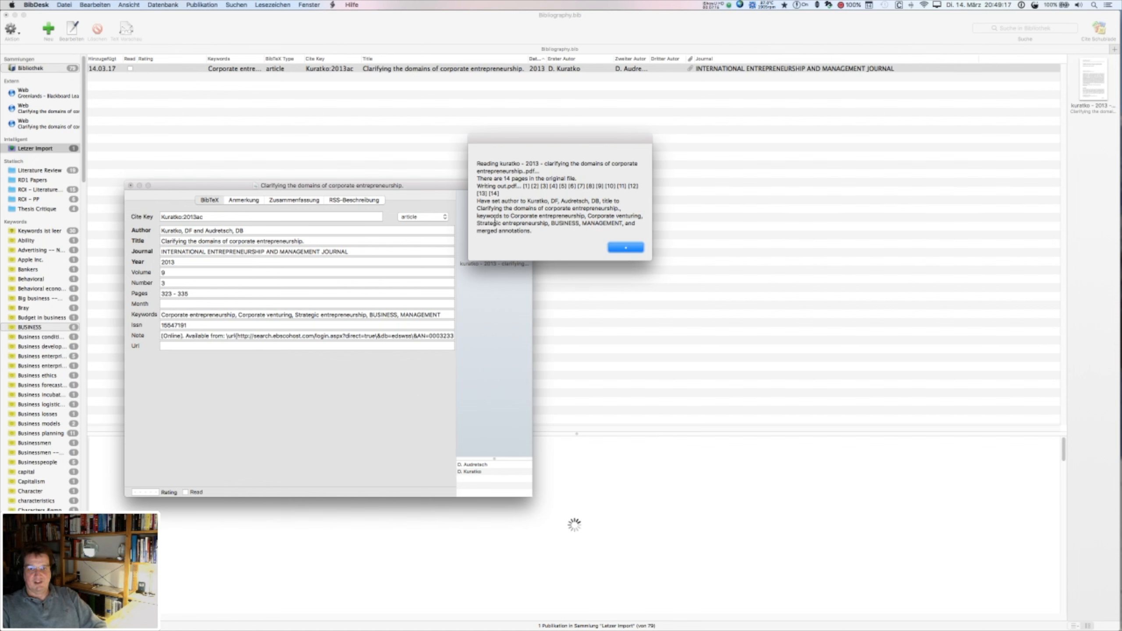
pyautogui.click(626, 247)
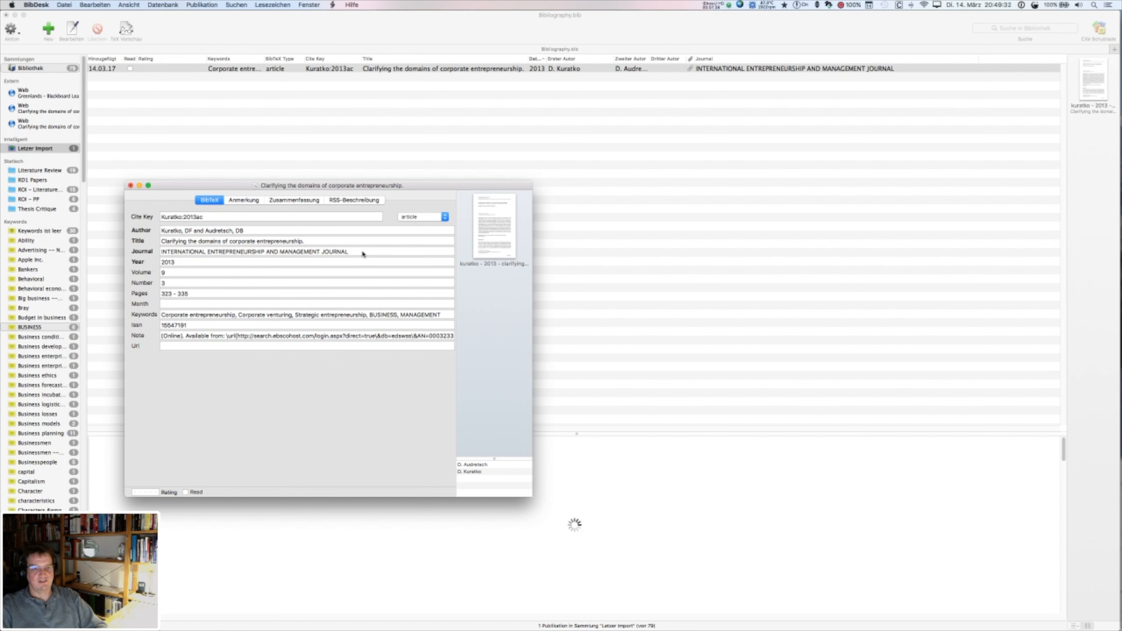
# - Title-case the Kuratko:2013ac journal to 'International Entrepreneurship and Management Journal', then switch to Finder
pyautogui.moveTo(361, 252); pyautogui.dragTo(156, 252)
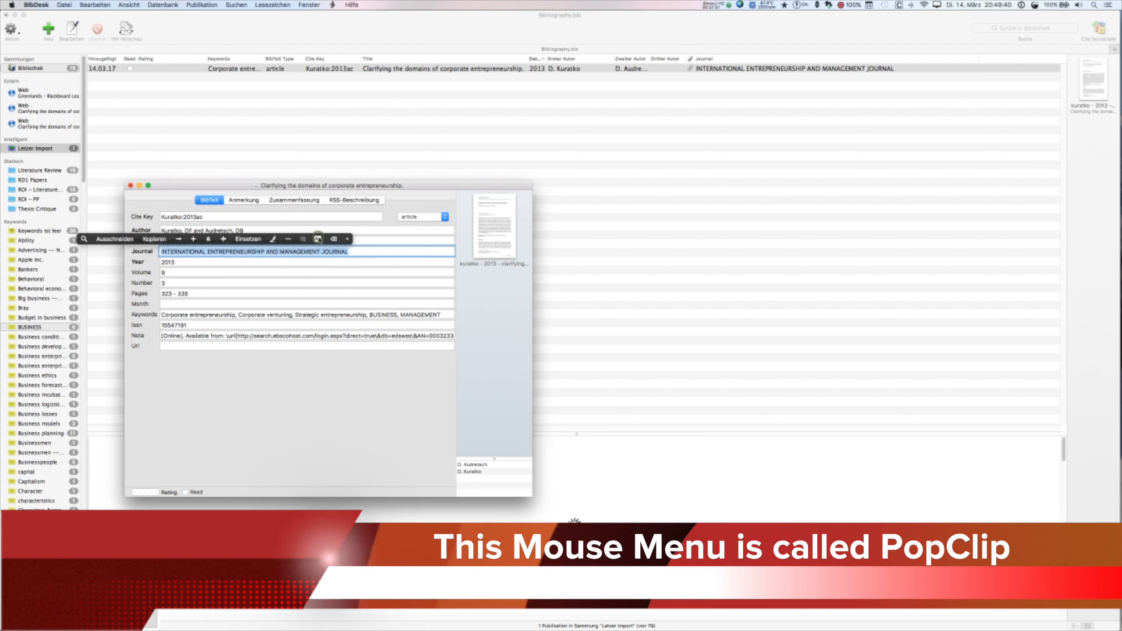
pyautogui.click(318, 239)
pyautogui.click(392, 255)
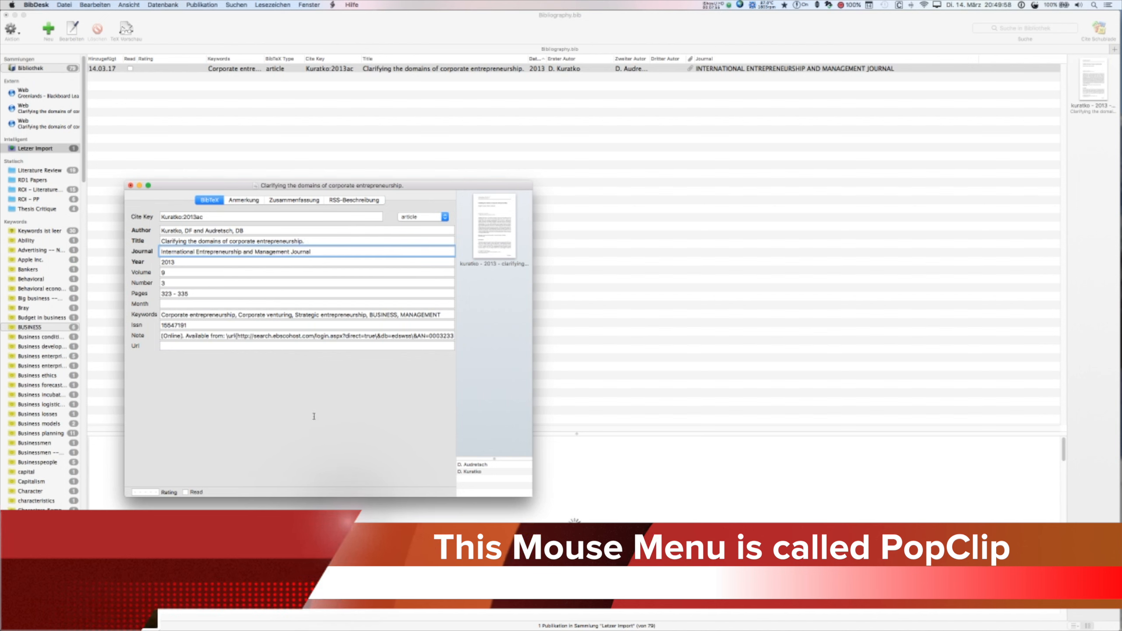
pyautogui.press('super+Tab')
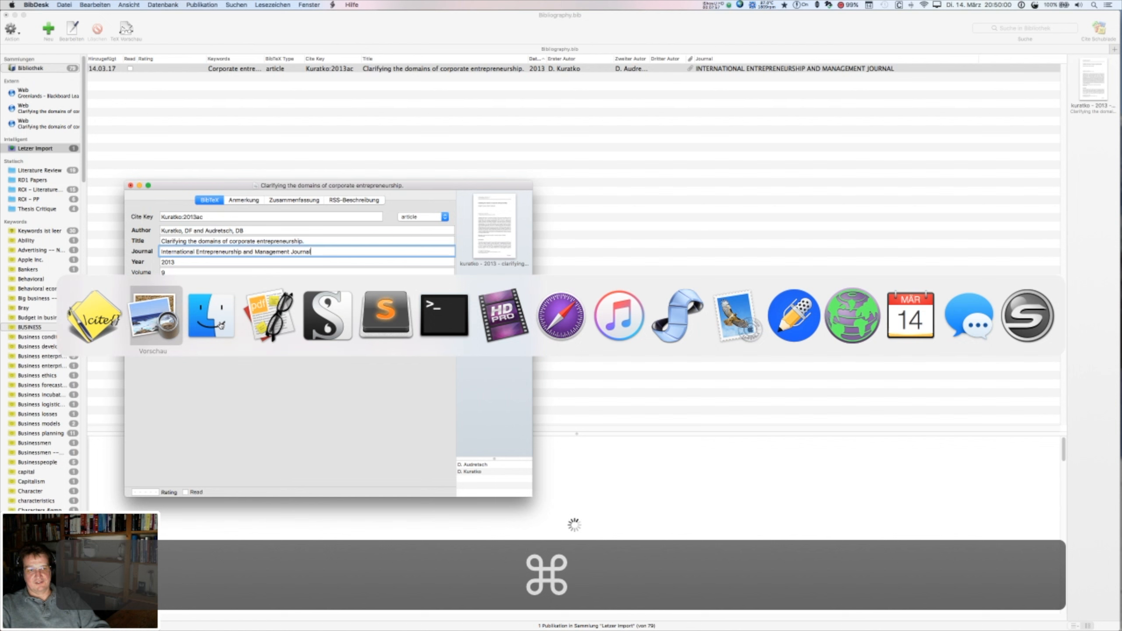
pyautogui.press('super+Tab')
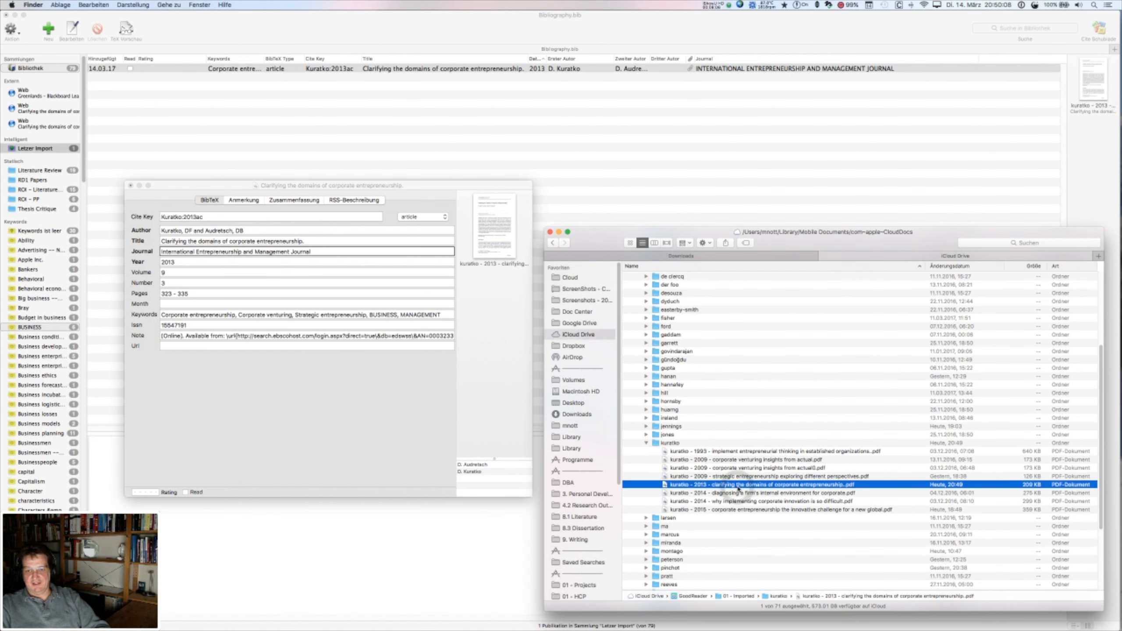
# - Review the Kuratko 2013 PDF's general file information in Preview, then close the PDF
pyautogui.press('super+Tab')
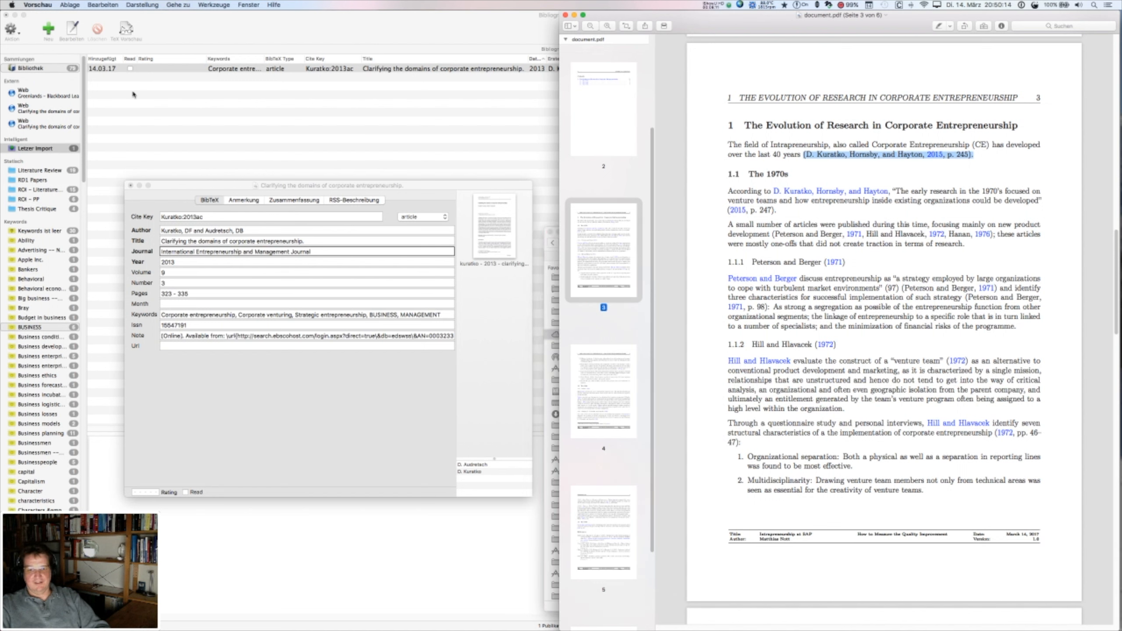
pyautogui.press('super+i')
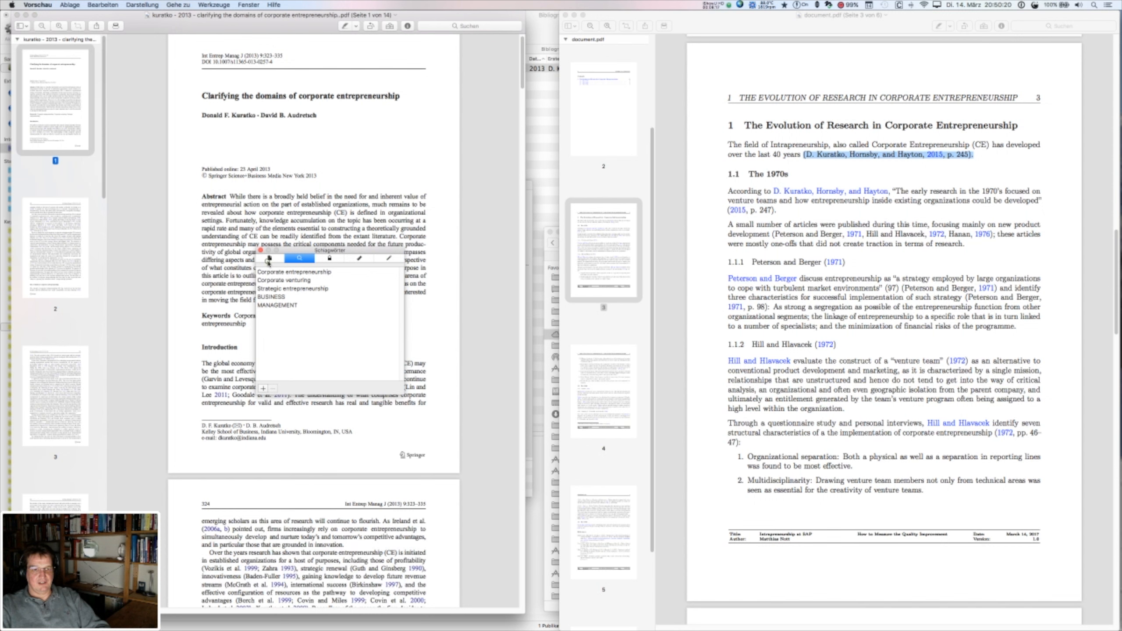
pyautogui.click(269, 259)
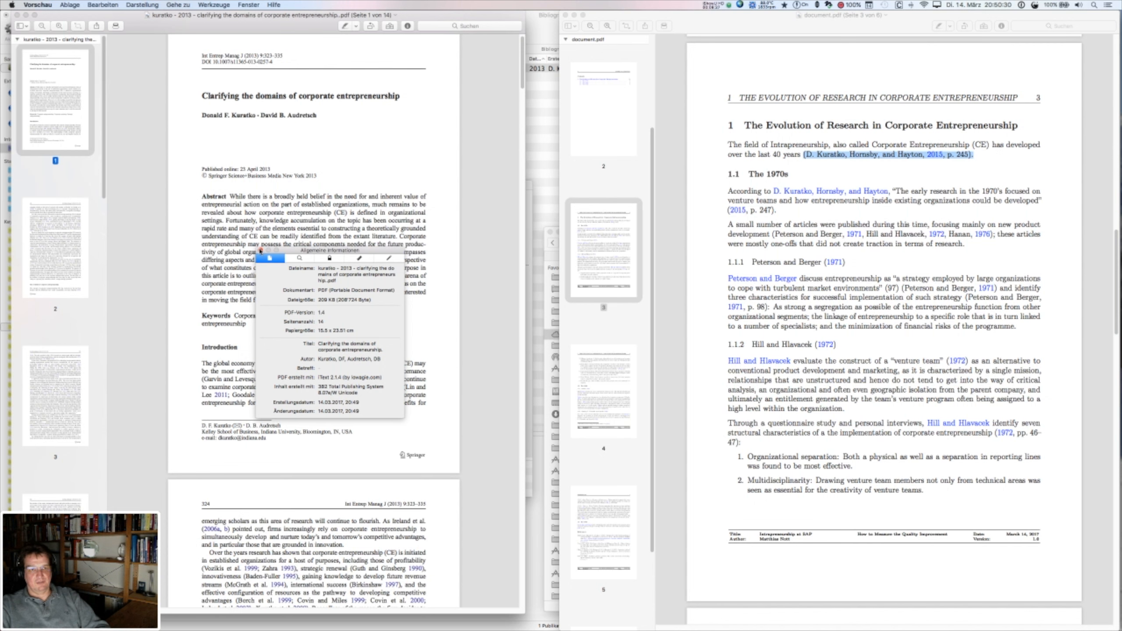
pyautogui.click(260, 250)
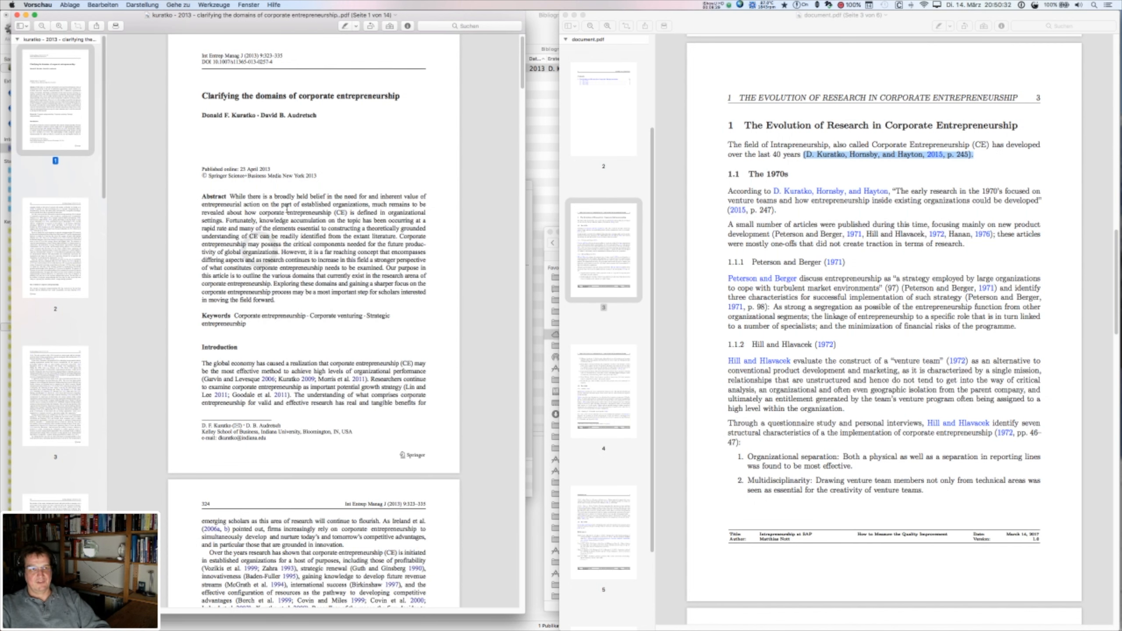
pyautogui.press('cmd+w')
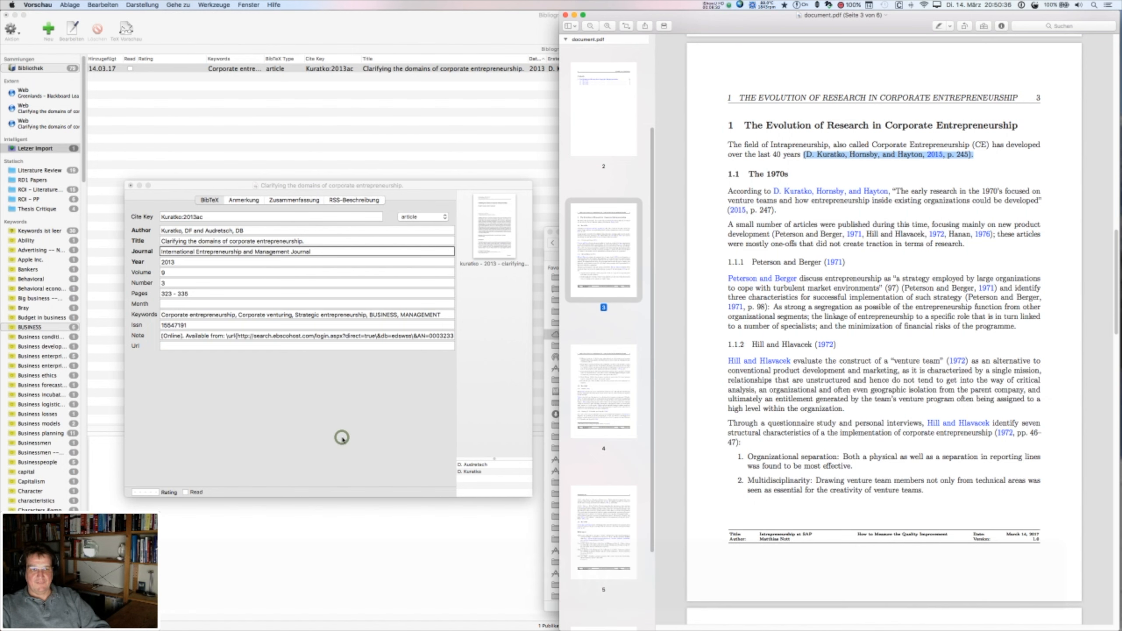
# - Copy the cite key Kuratko:2013ac in BibDesk, close the entry, and save Bibliography.bib
pyautogui.click(342, 440)
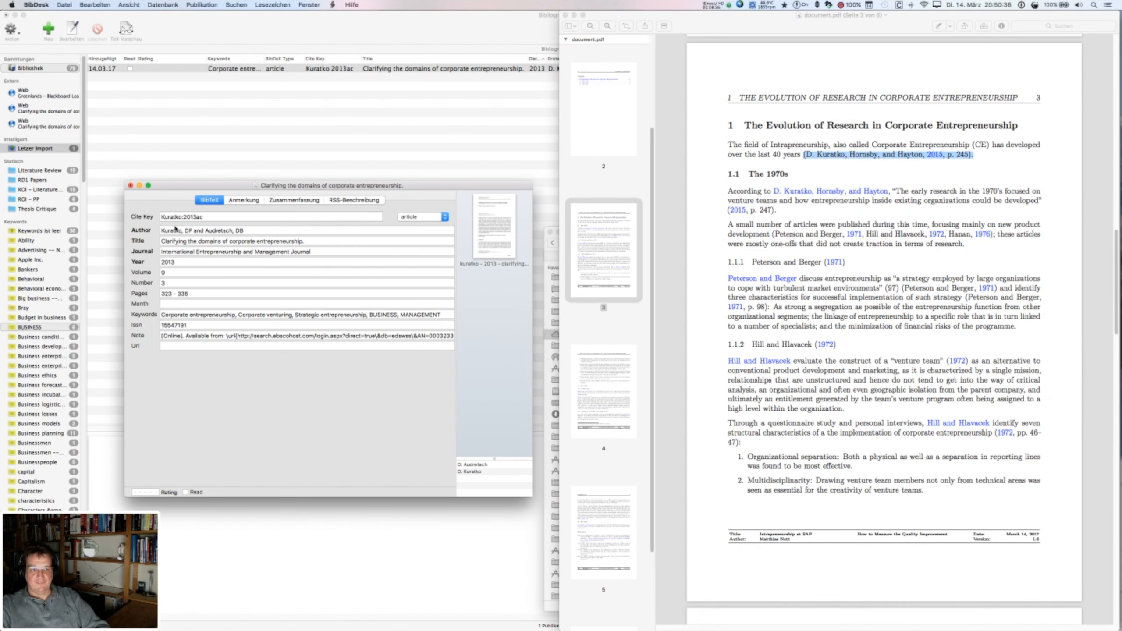
pyautogui.moveTo(204, 218); pyautogui.dragTo(158, 216)
pyautogui.press('super+c')
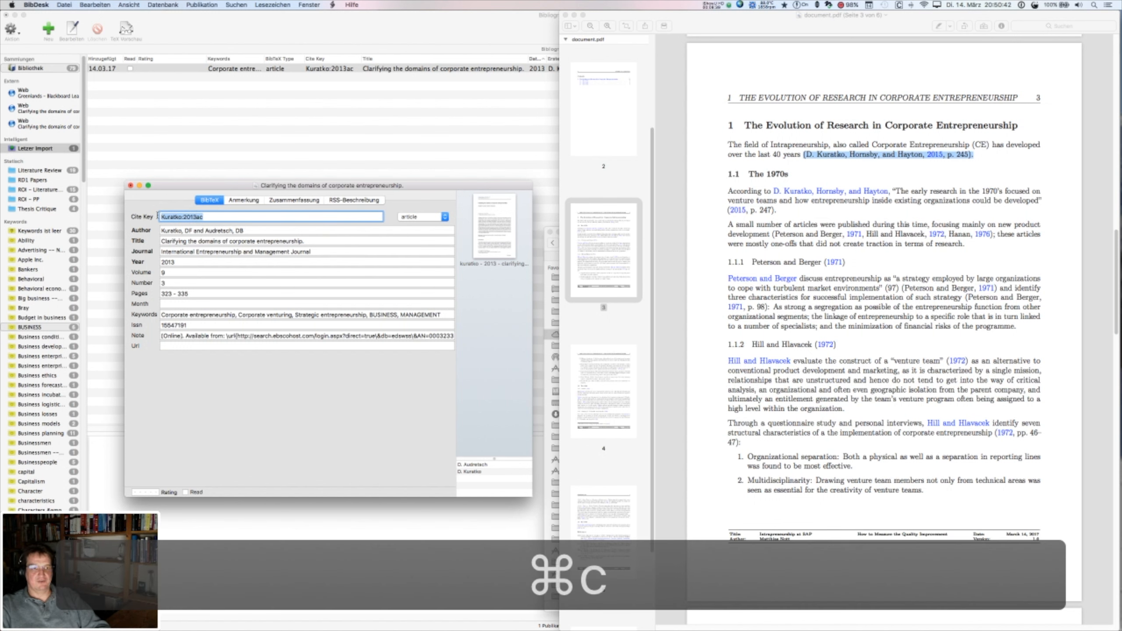
pyautogui.click(286, 431)
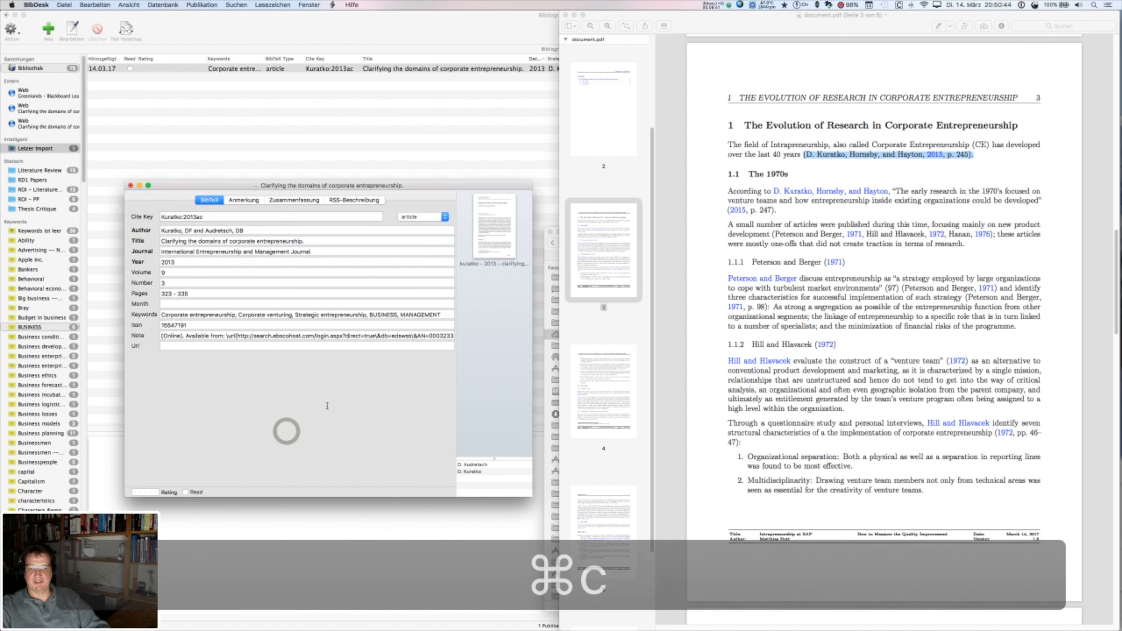
pyautogui.click(130, 185)
pyautogui.press('super+s')
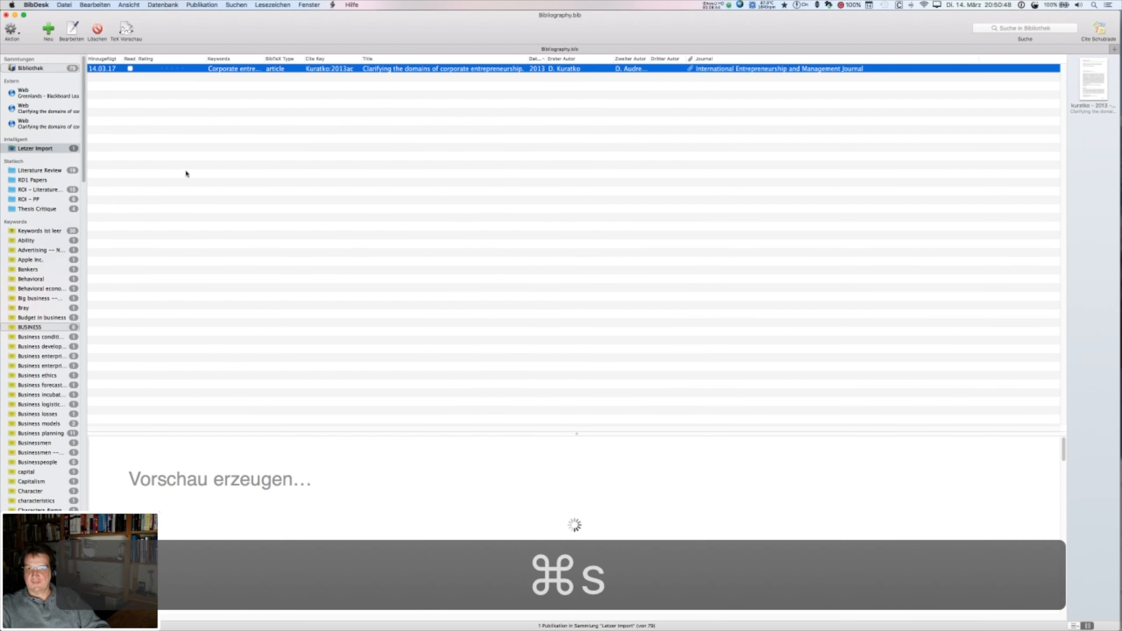
# - Open the Kuratko 2013 article in Skim and copy the abstract sentence beginning 'Fortunately'
pyautogui.doubleClick(1098, 76)
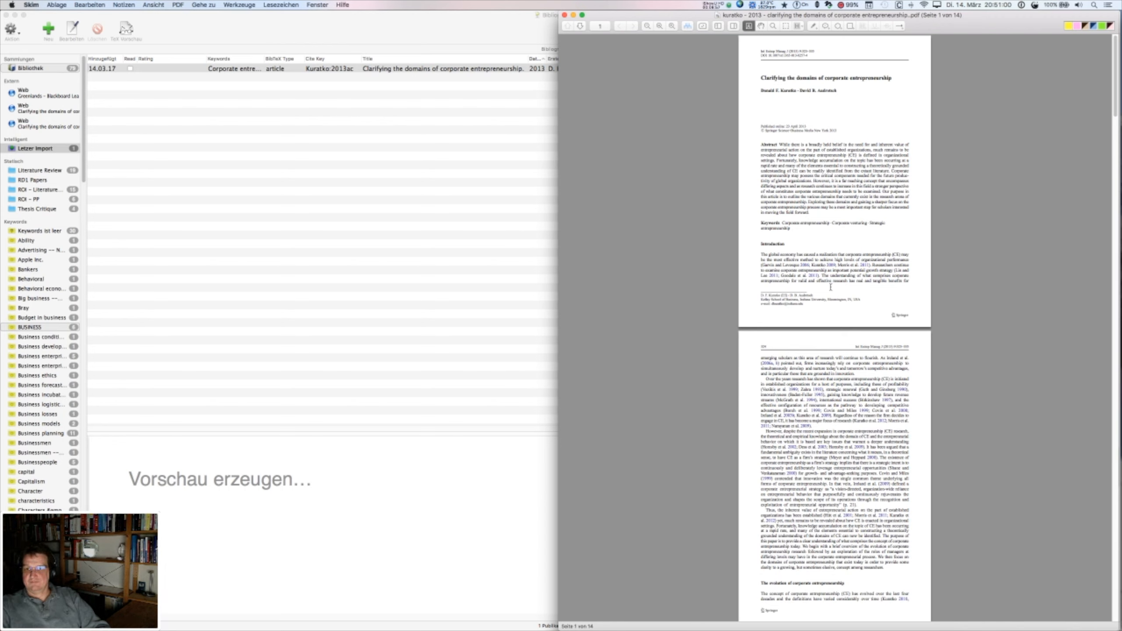
pyautogui.scroll(5, 831, 287)
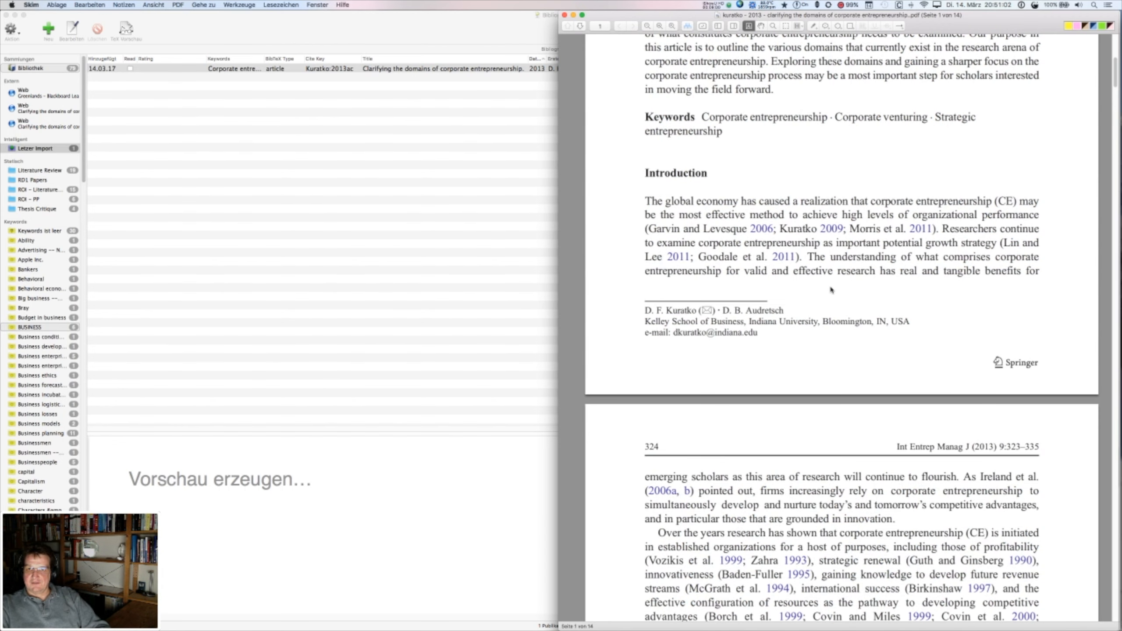
pyautogui.scroll(4, 688, 106)
pyautogui.moveTo(687, 105); pyautogui.dragTo(989, 133)
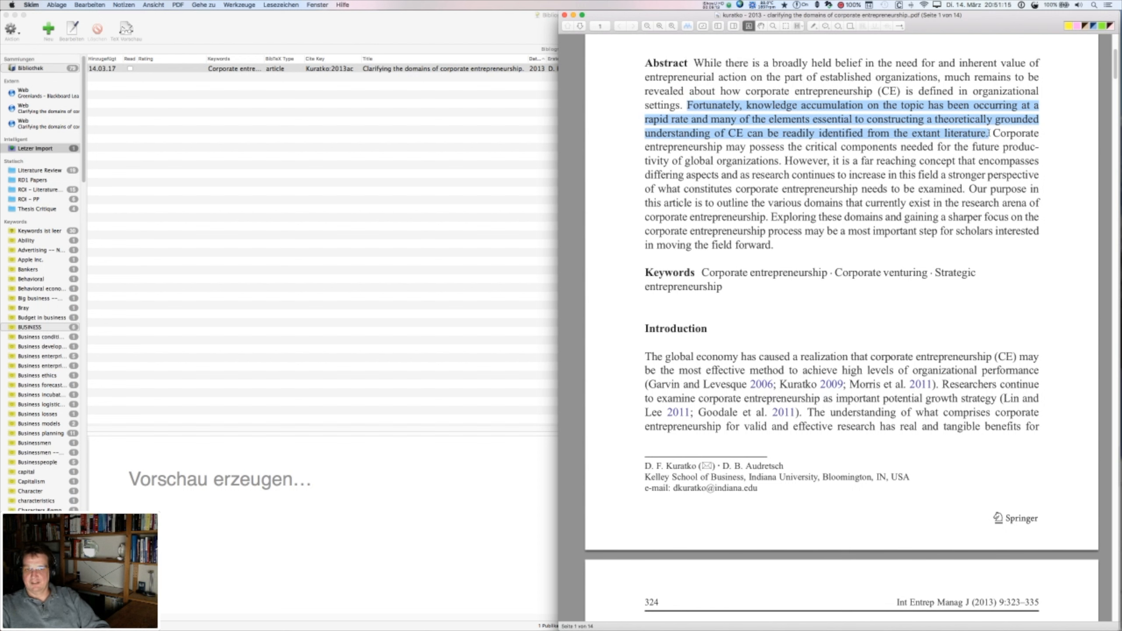
pyautogui.press('super+c')
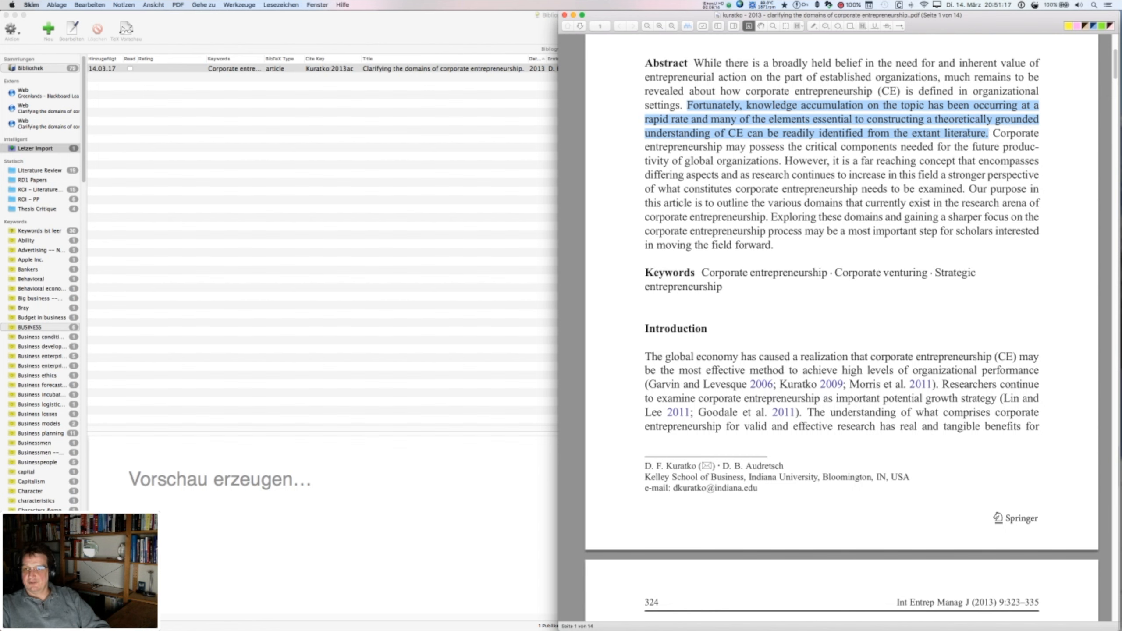
pyautogui.click(925, 145)
# - Request a Copy Citation for the Kuratko 2013 article with Ctrl-Opt-Cmd-C
pyautogui.scroll(5, 925, 150)
pyautogui.scroll(2, 925, 278)
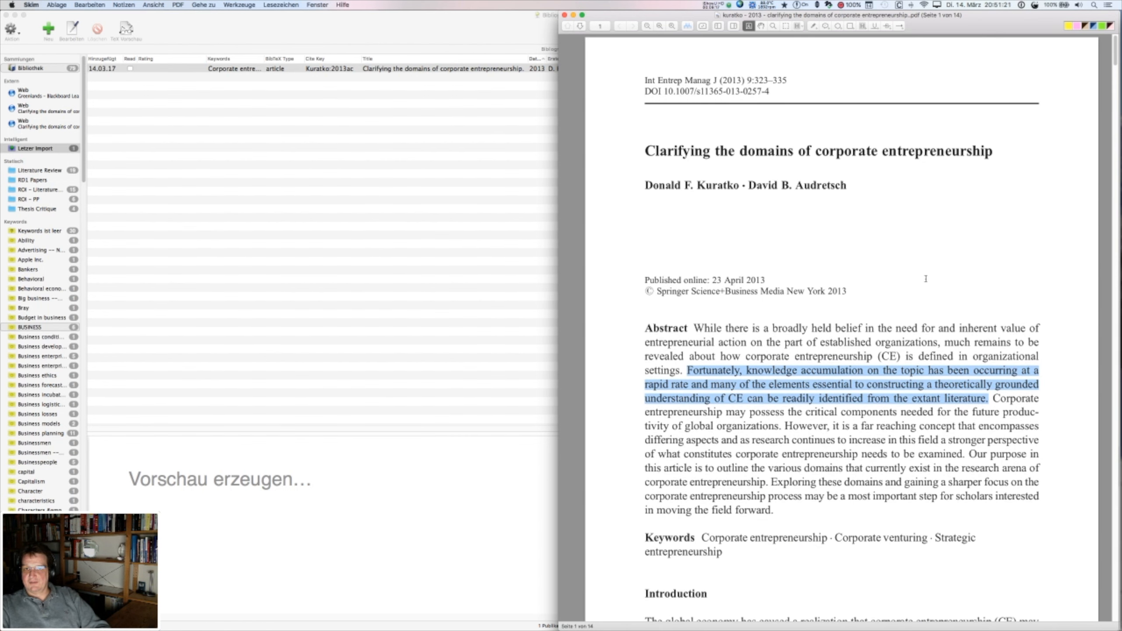
pyautogui.scroll(-10, 926, 279)
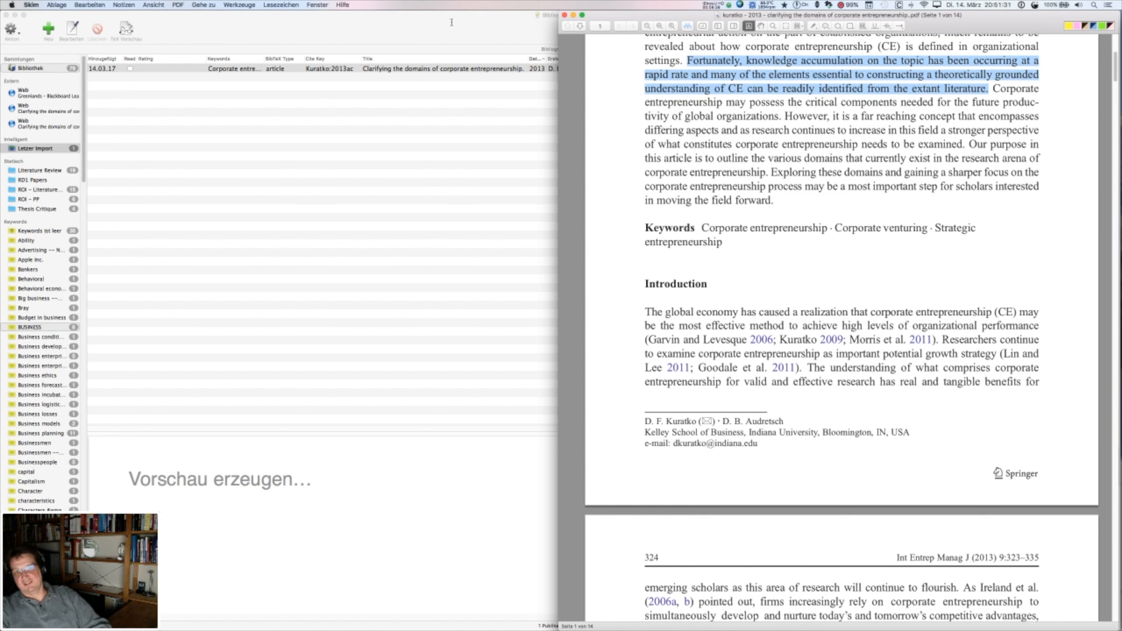
pyautogui.press('ctrl+alt+super+c')
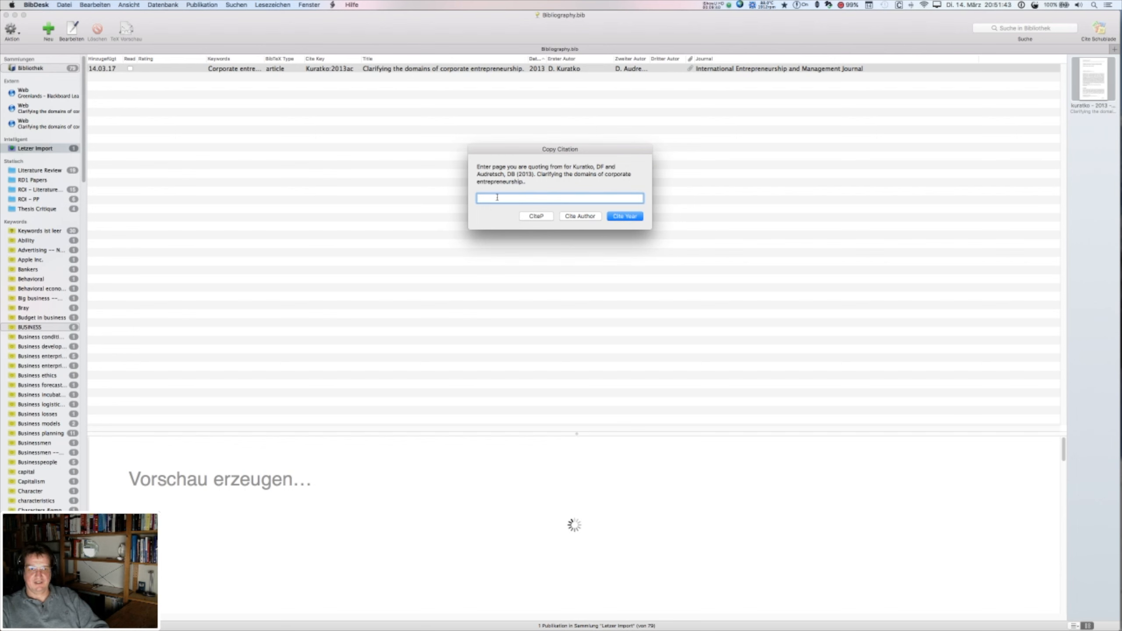
# - Enter 323 as the quoted page, then bring Scrivener's Tame vs Wicked draft forward
pyautogui.write('23')
pyautogui.press('BackSpace')
pyautogui.press('BackSpace')
pyautogui.write('323')
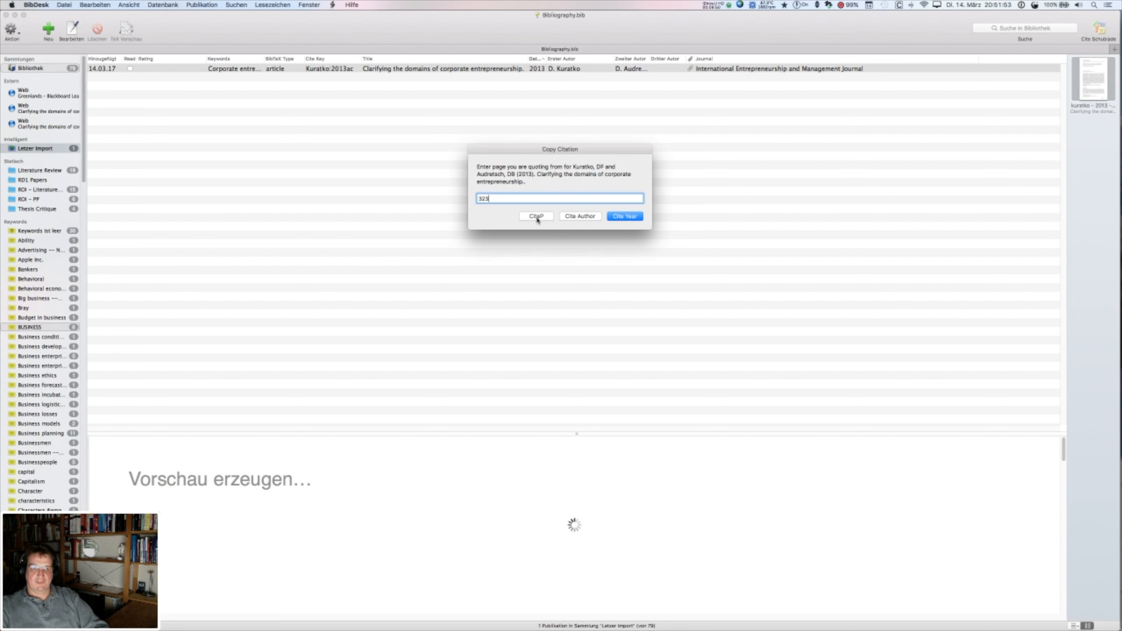
pyautogui.press('super+Tab')
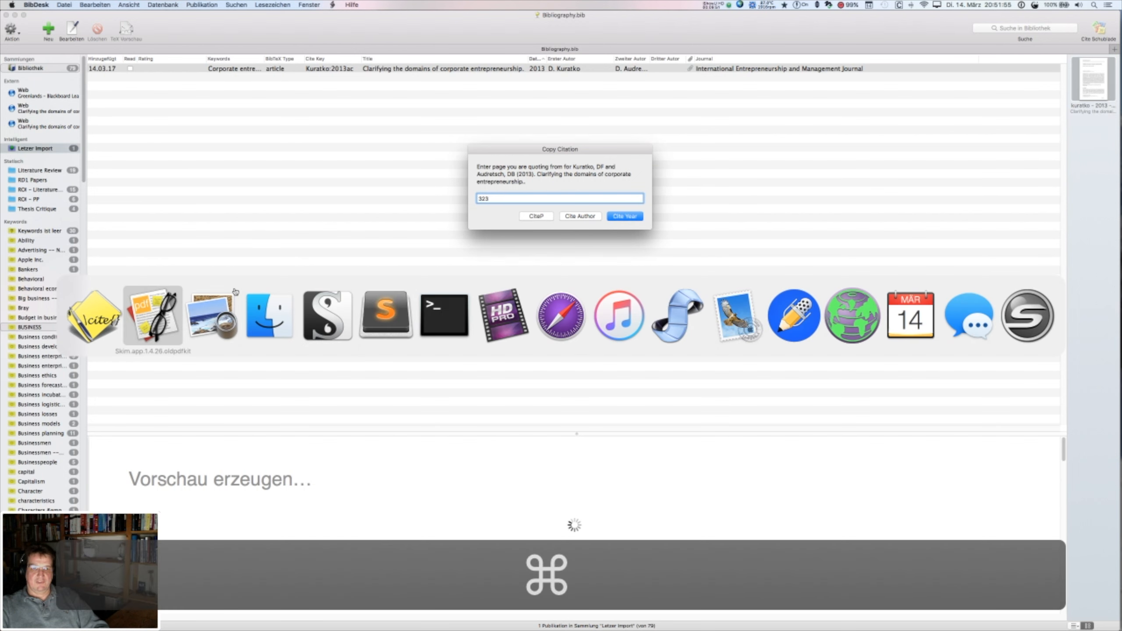
pyautogui.click(326, 316)
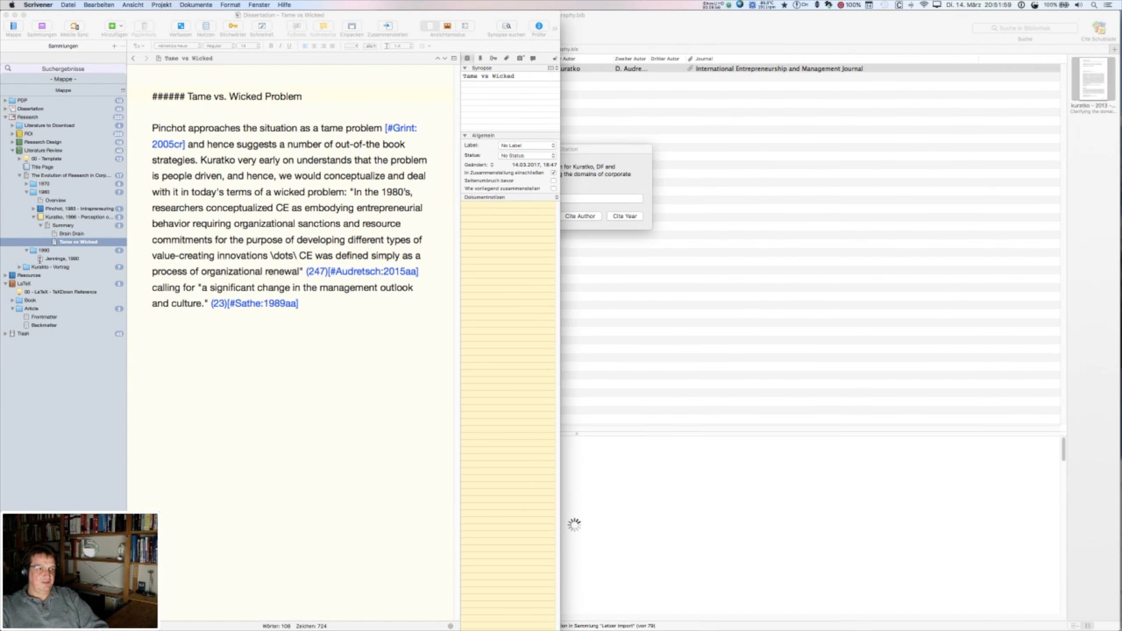
# - Add a new blank text document after Jennings, 1990 in the Binder
pyautogui.click(39, 260)
pyautogui.click(40, 259)
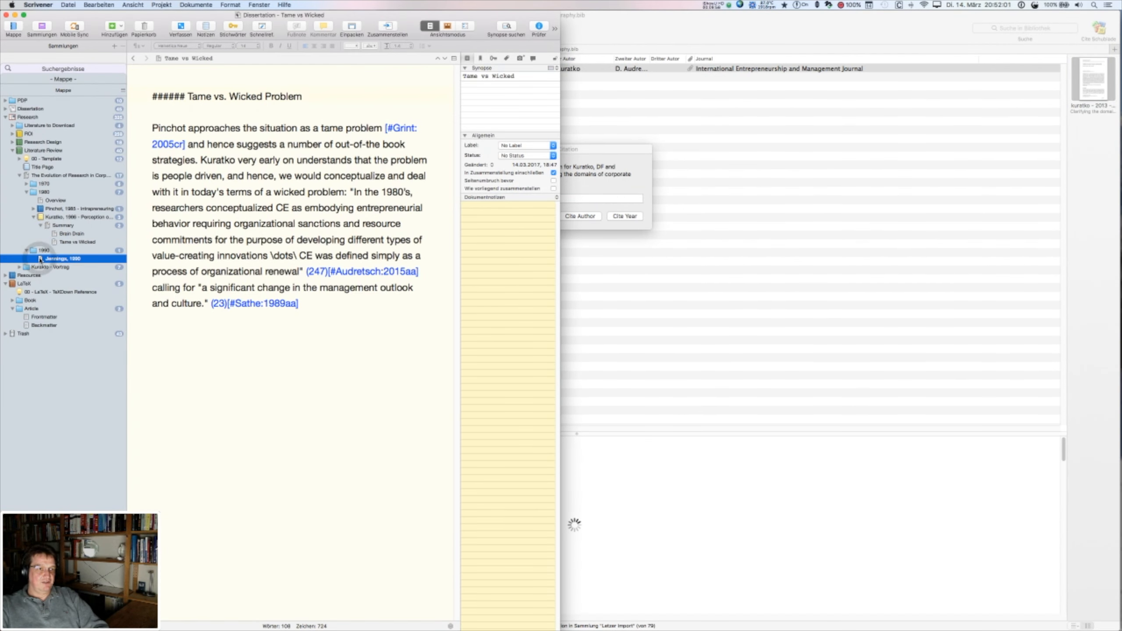
pyautogui.rightClick(77, 260)
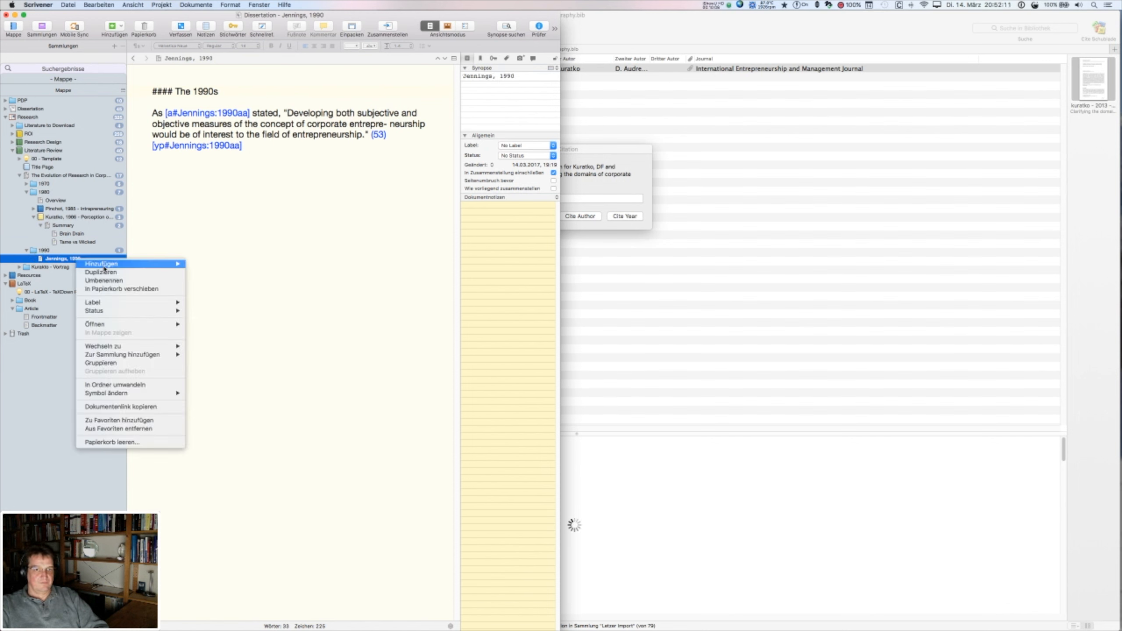
pyautogui.moveTo(175, 263)
pyautogui.click(212, 263)
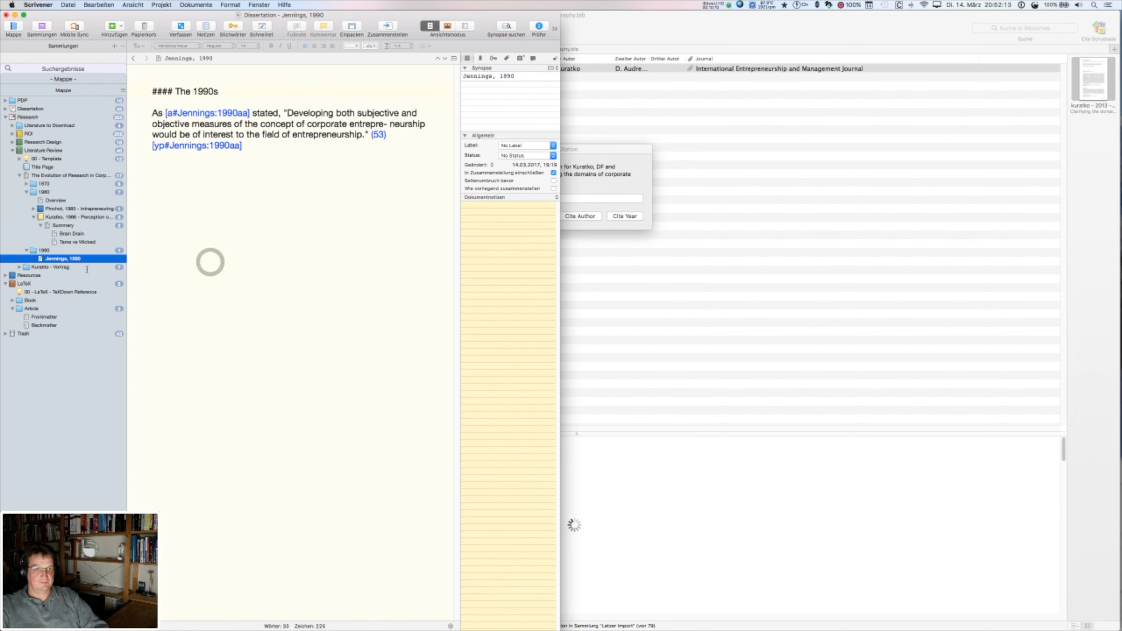
pyautogui.press('Return')
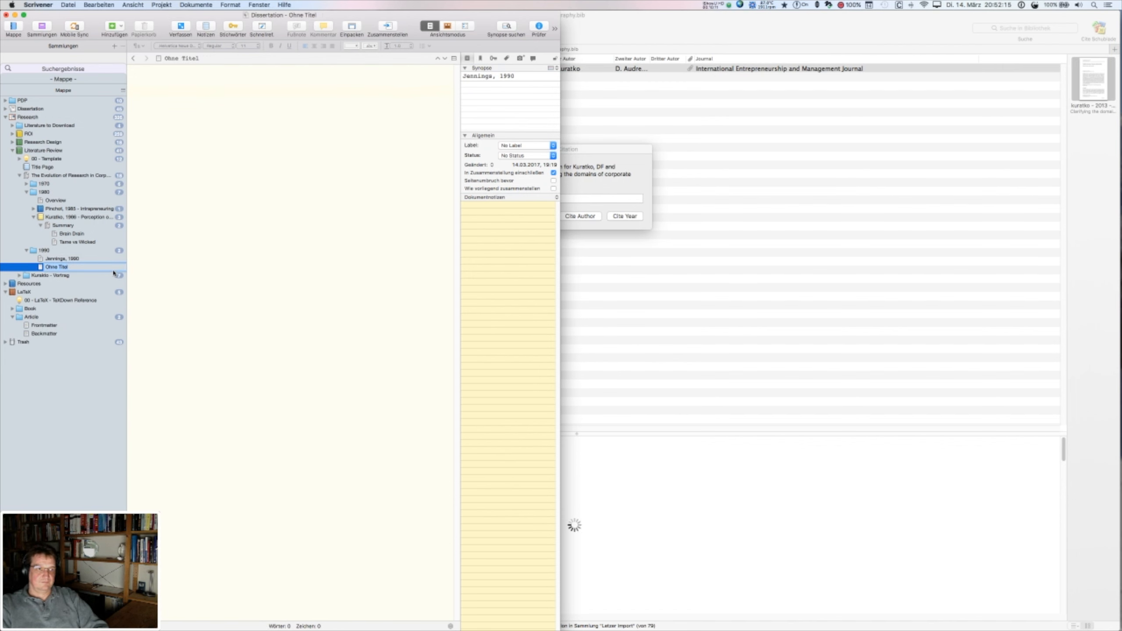
# - Name the new document 'Kuratko, 2013' and begin its text with 'As K'
pyautogui.press('Return')
pyautogui.write('Kuratko, 2013')
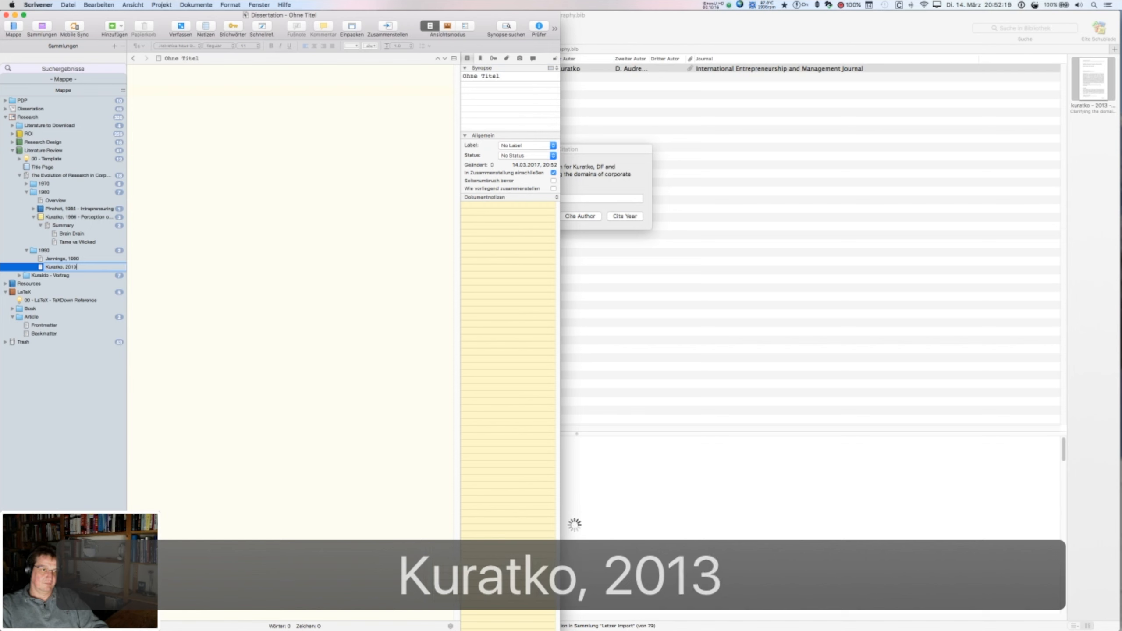
pyautogui.press('Return')
pyautogui.write('A')
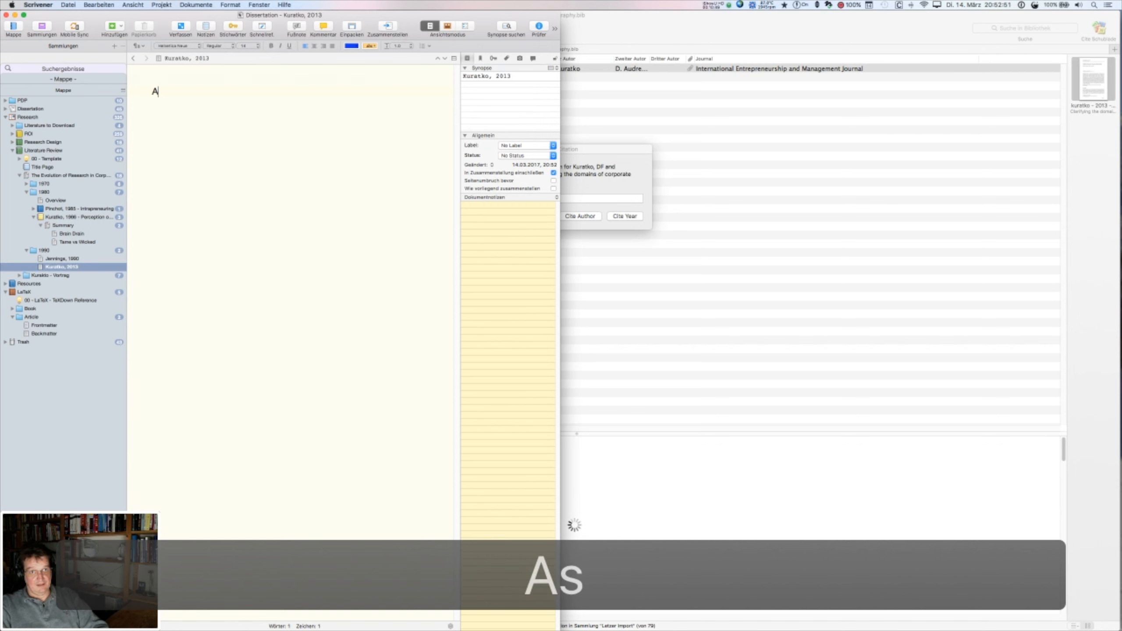
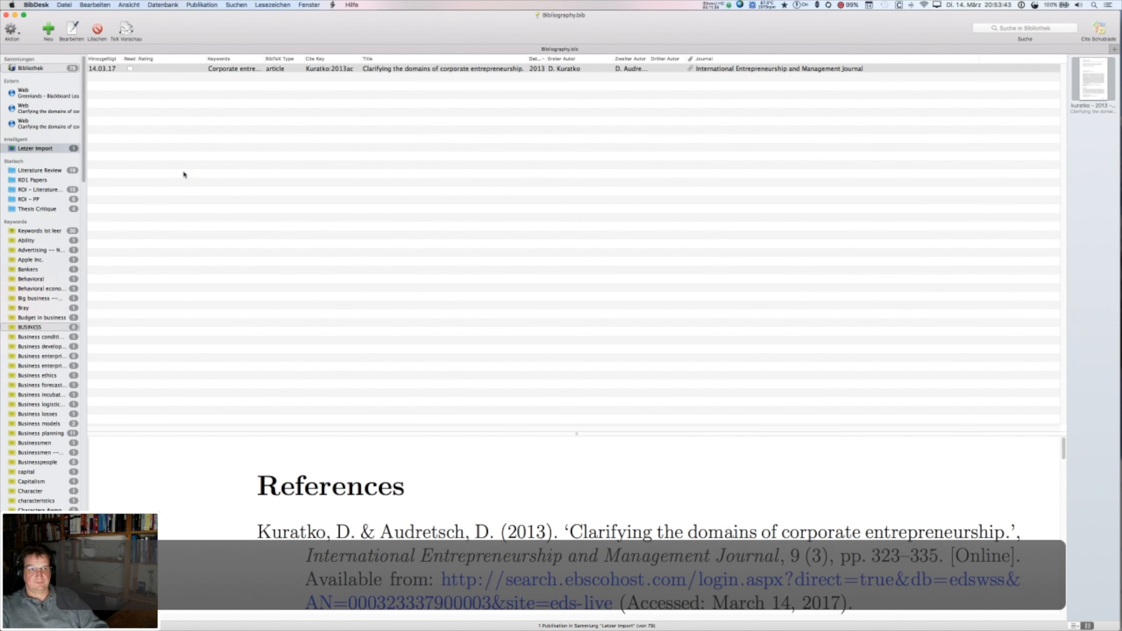
# - Return to the Scrivener project and place the cursor in the Kuratko quote text
pyautogui.press('super+Tab')
pyautogui.click(178, 92)
# - Replace the name Kuratko with the pasted [a#Kuratko:2013ac] citation and change 'holds' to 'hold'
pyautogui.doubleClick(178, 92)
pyautogui.press('alt+super+shift+v')
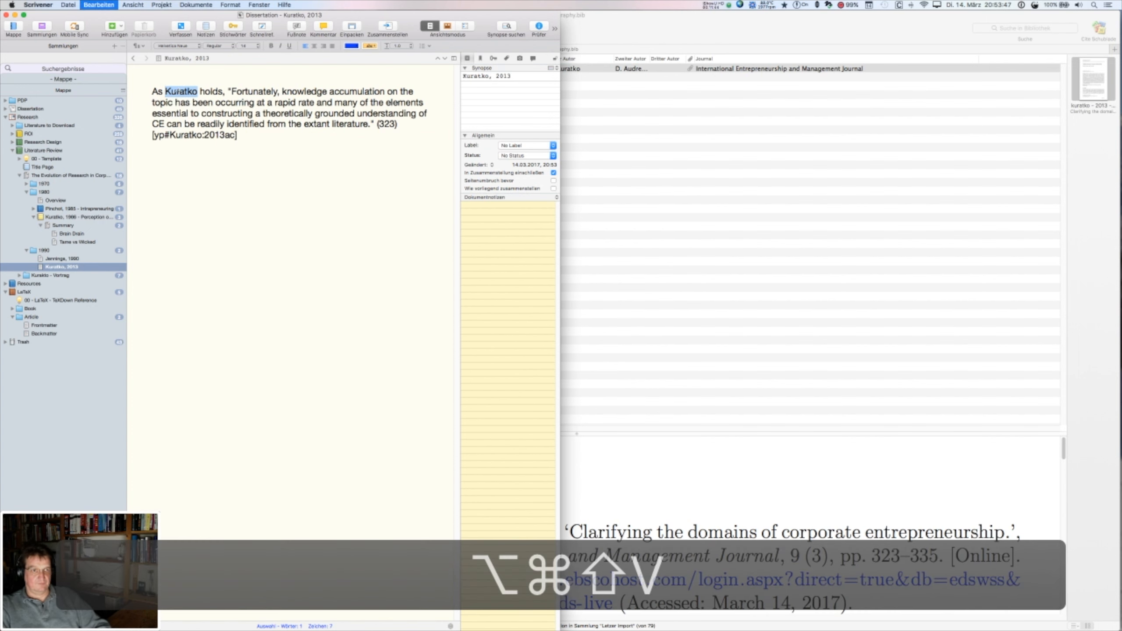
pyautogui.press('alt+super+shift+v')
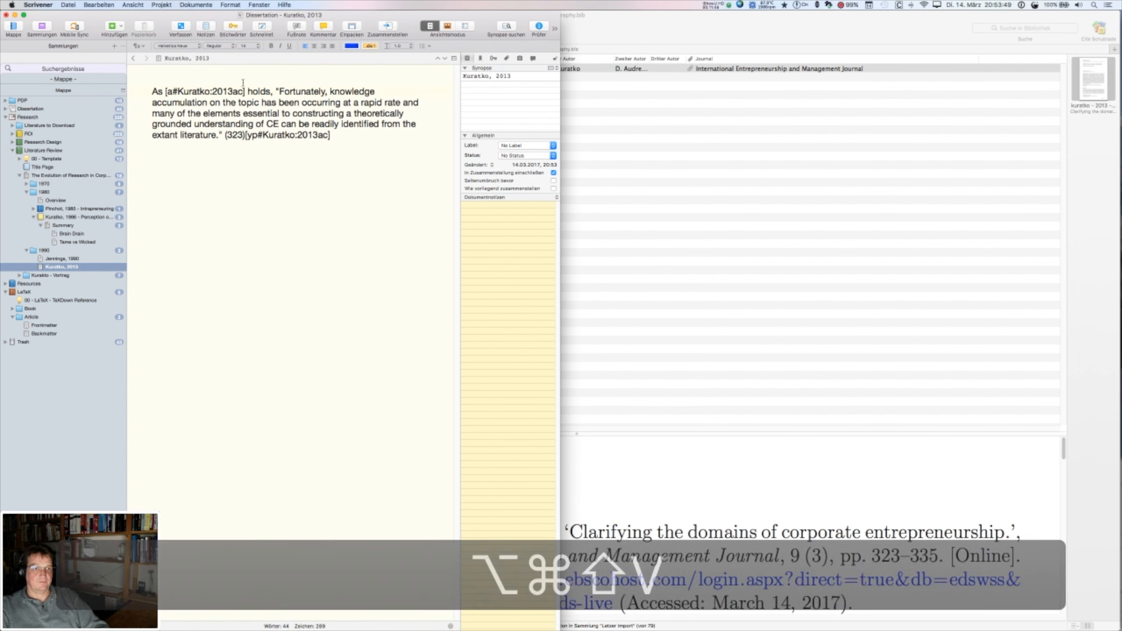
pyautogui.click(269, 92)
pyautogui.press('BackSpace')
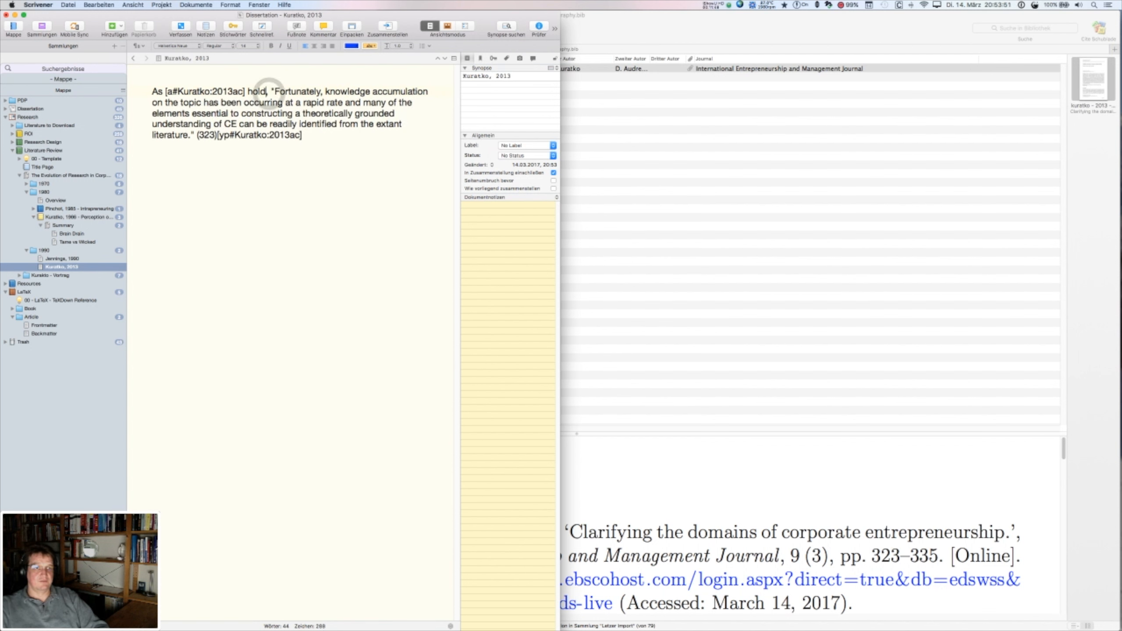
# - Colour the citation key and the (323)[yp#Kuratko:2013ac] page reference blue, then view the 1990 section
pyautogui.moveTo(244, 92); pyautogui.dragTo(166, 92)
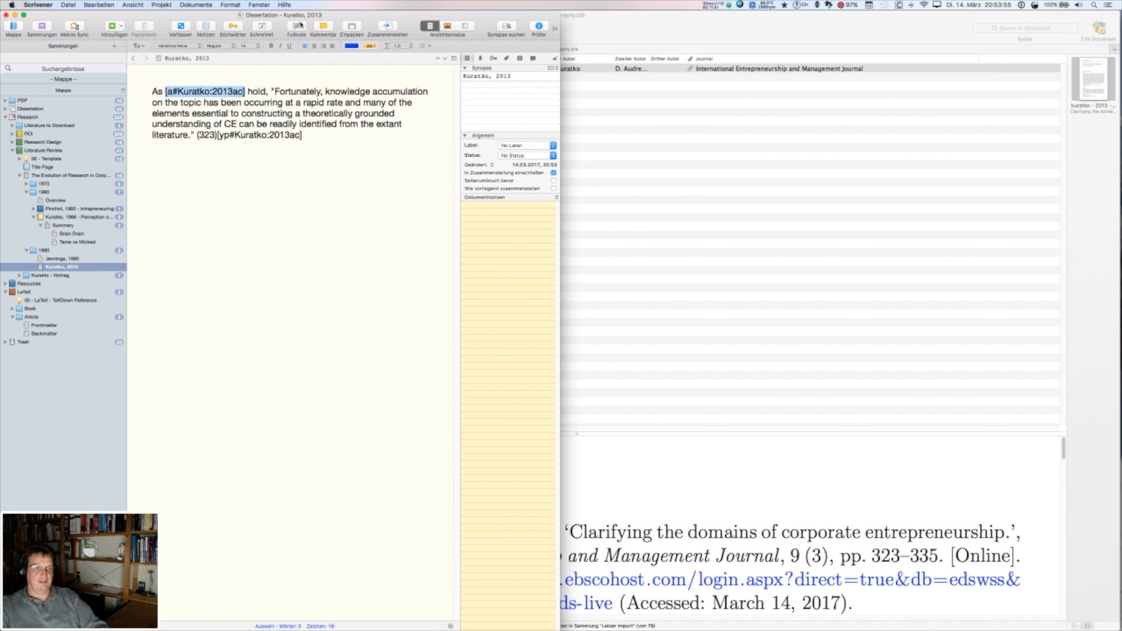
pyautogui.click(352, 45)
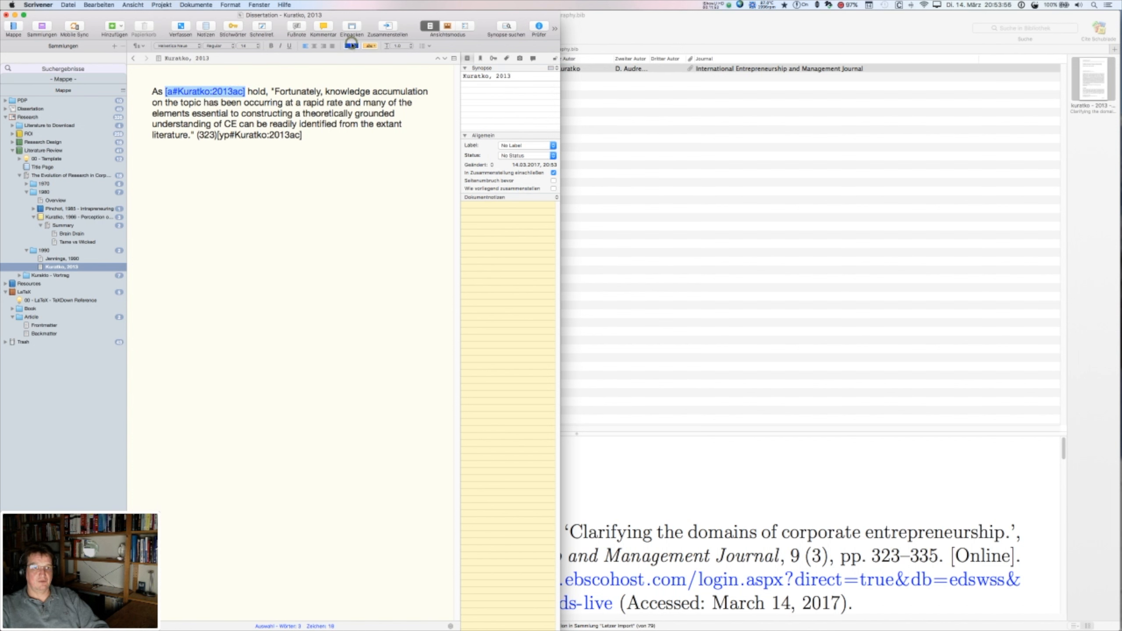
pyautogui.click(193, 135)
pyautogui.press('Right')
pyautogui.press('super+shift+Right')
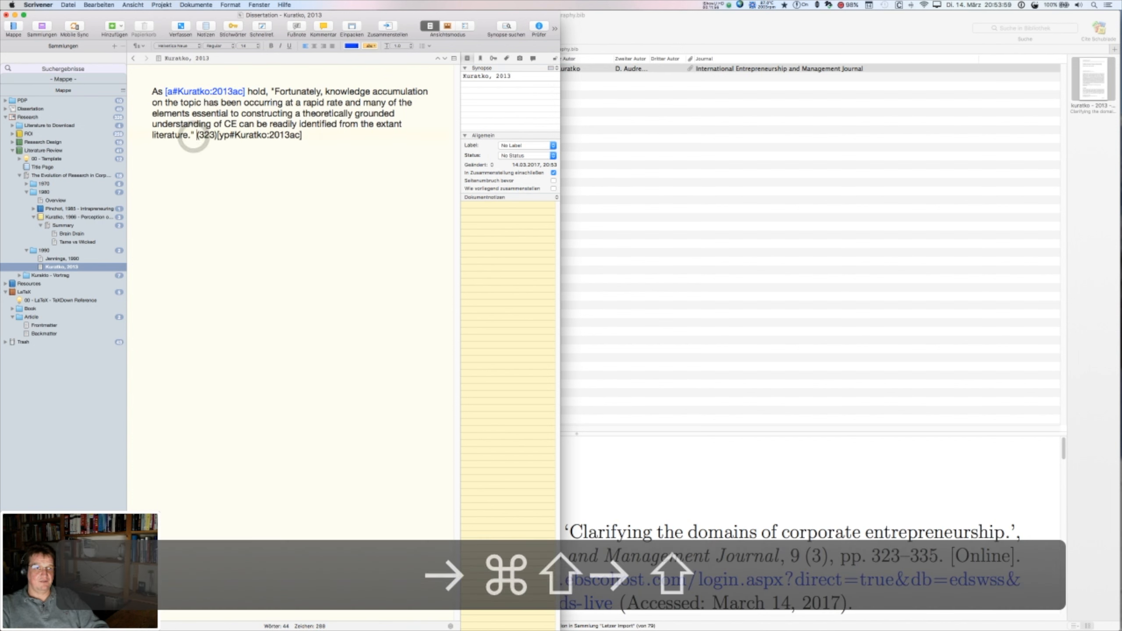
pyautogui.click(351, 46)
pyautogui.click(317, 172)
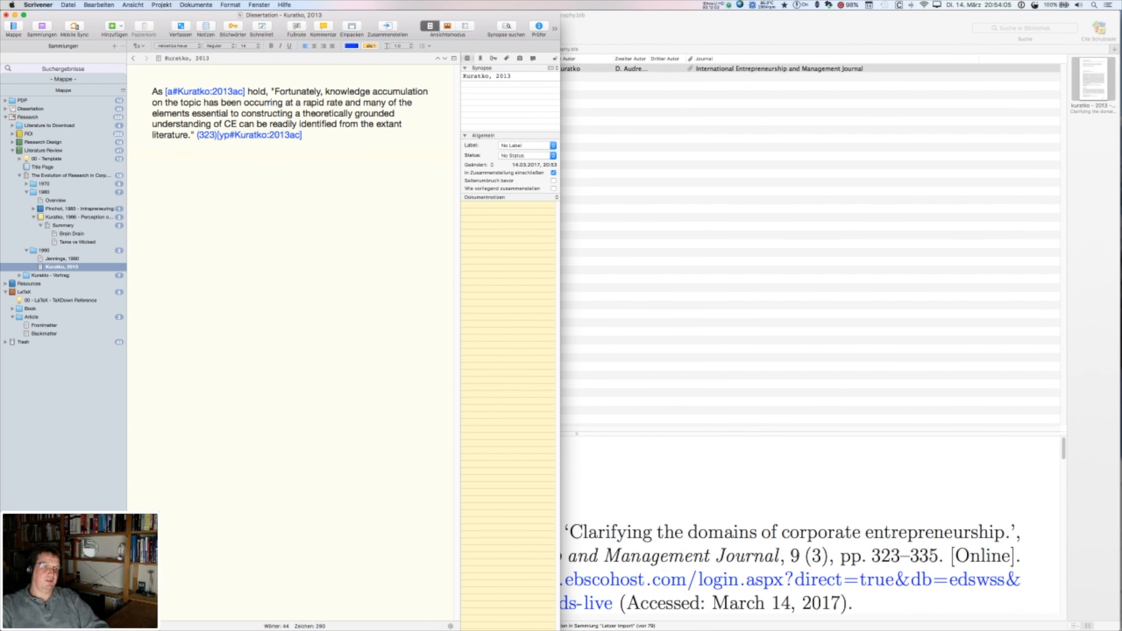
pyautogui.click(43, 251)
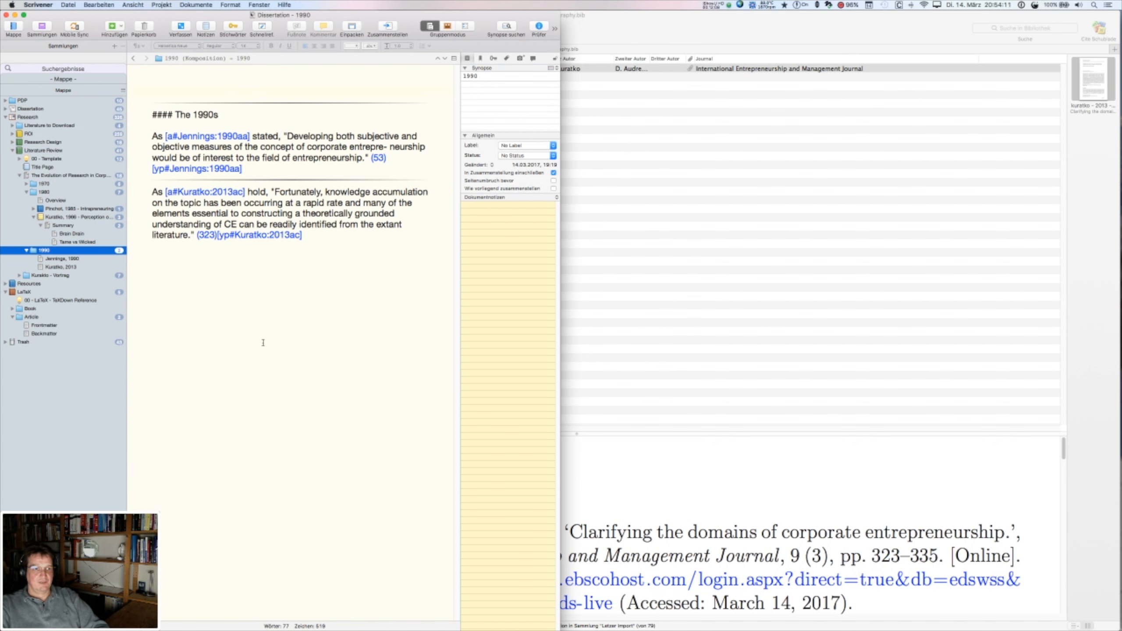
pyautogui.press('super+Tab')
pyautogui.press('super+Tab')
pyautogui.press('super+Tab')
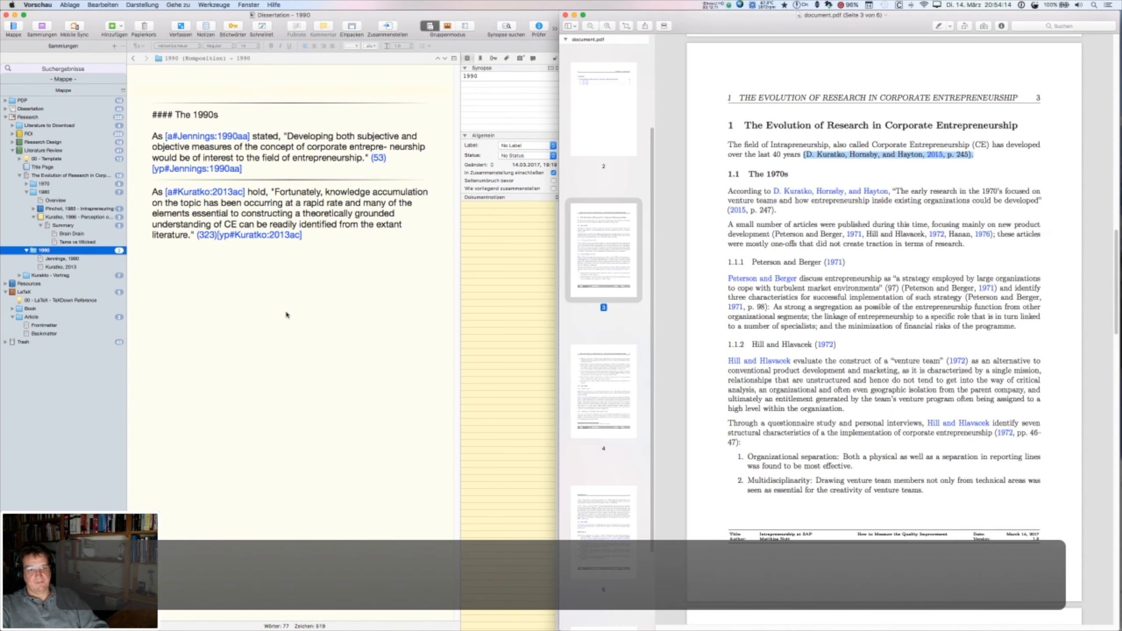
# - Check PDF page 5, then move Kuratko, 2013 above Jennings, 1990 in the Binder and save
pyautogui.click(612, 534)
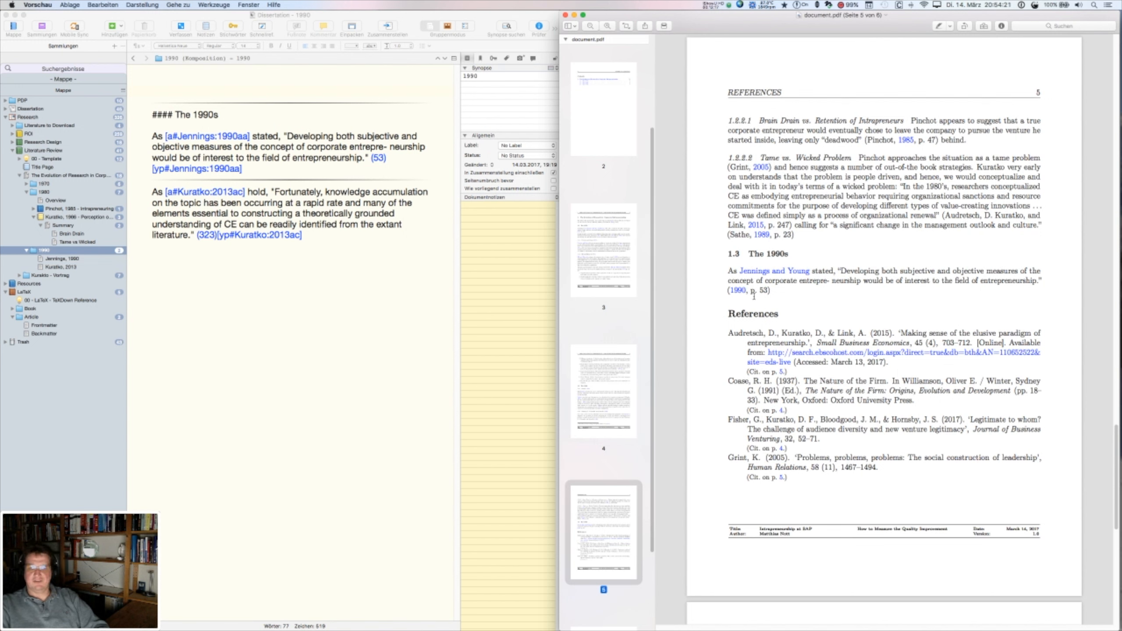
pyautogui.click(49, 268)
pyautogui.moveTo(50, 268); pyautogui.dragTo(50, 256)
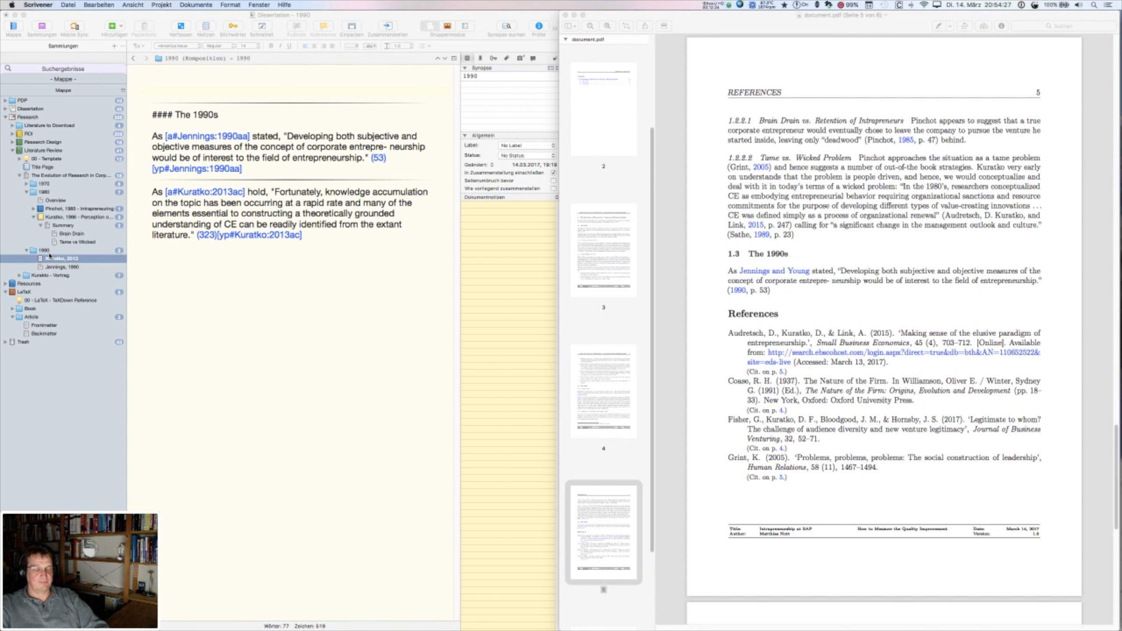
pyautogui.click(274, 384)
pyautogui.press('super+s')
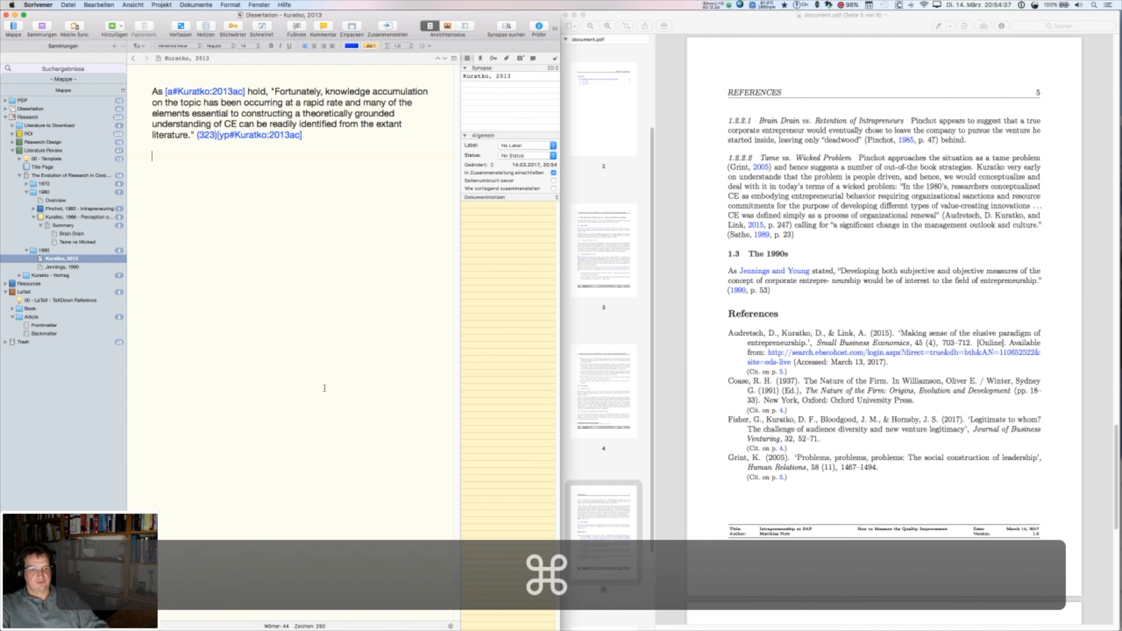
pyautogui.press('super+Tab')
# - Run ./lr.sh in Terminal and check that the output lists 1990/Kuratko, 2013
pyautogui.click(442, 334)
pyautogui.write('./lr')
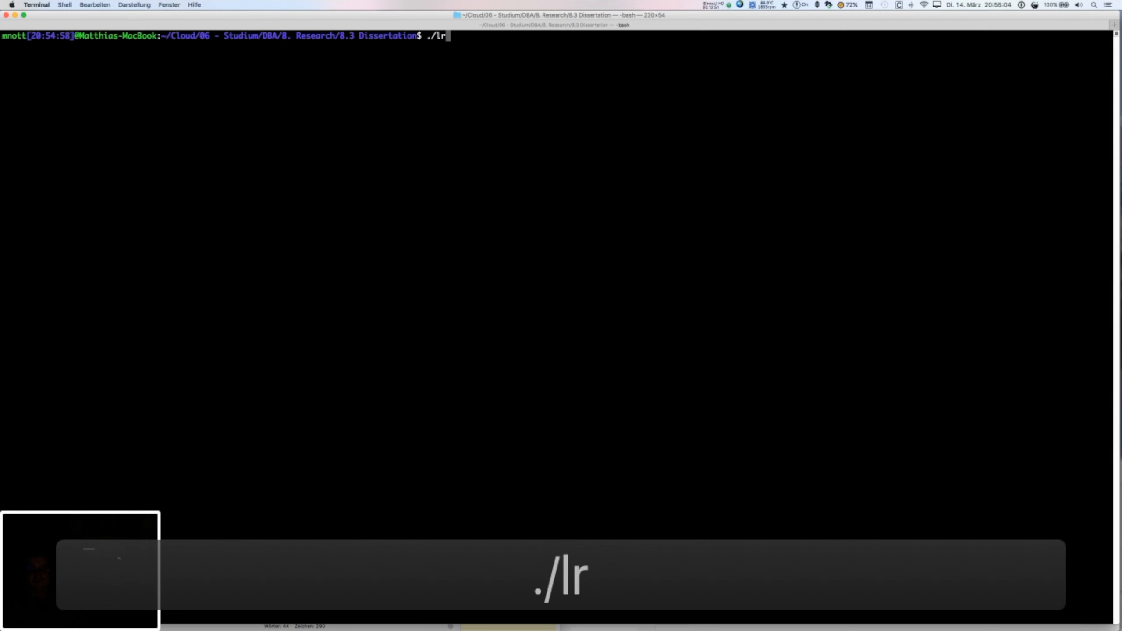
pyautogui.press('Tab')
pyautogui.press('Return')
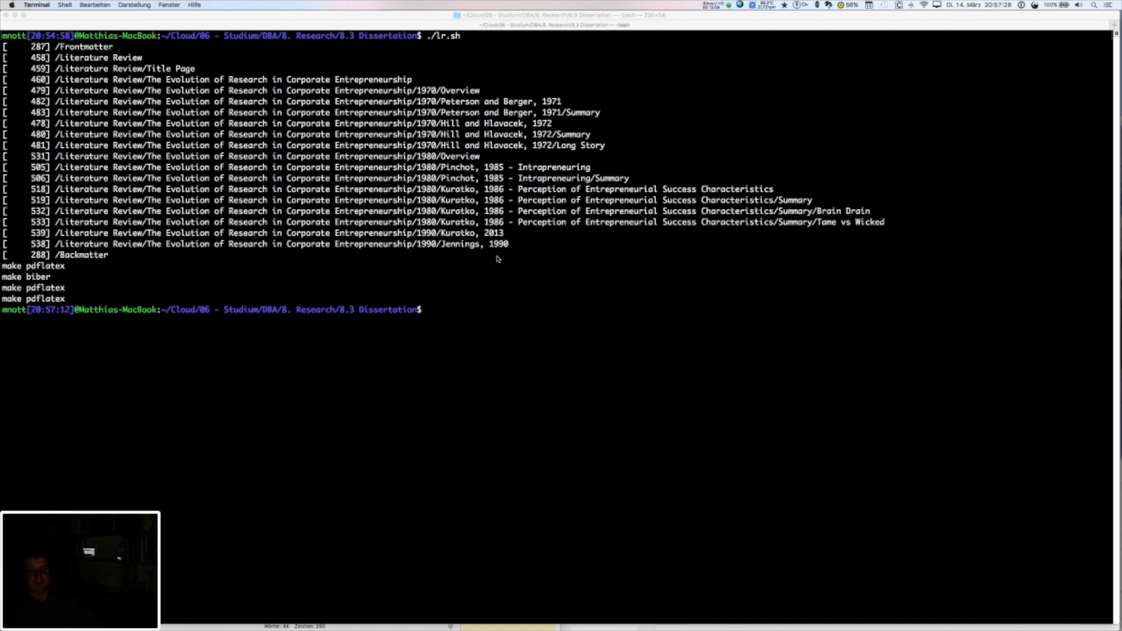
pyautogui.click(511, 237)
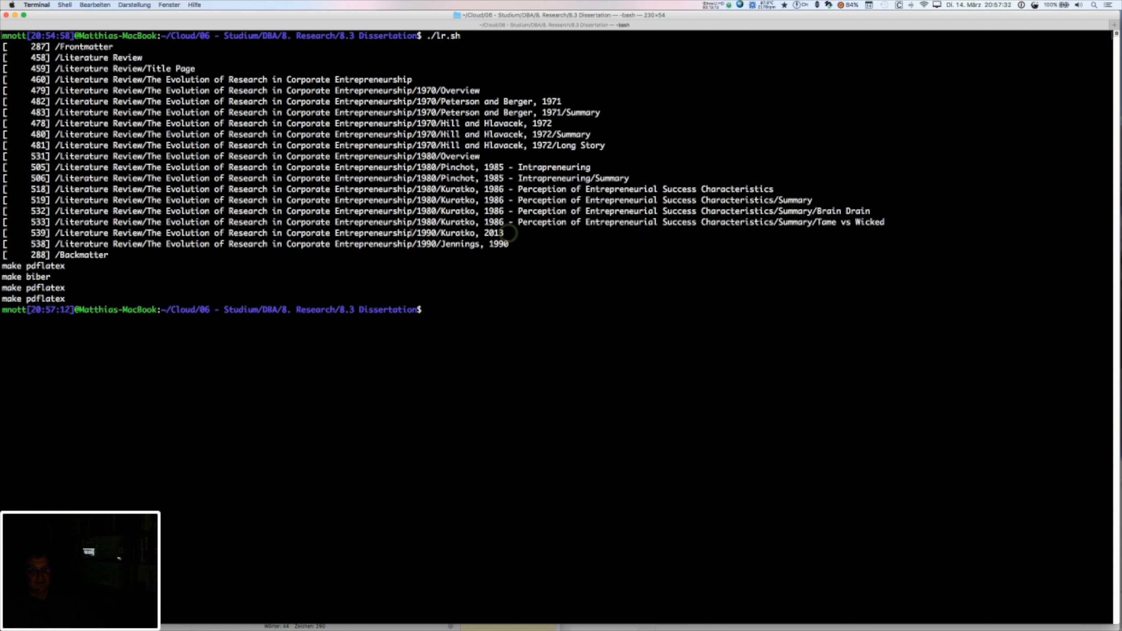
pyautogui.moveTo(401, 233); pyautogui.dragTo(503, 234)
pyautogui.click(243, 265)
pyautogui.press('super+Tab')
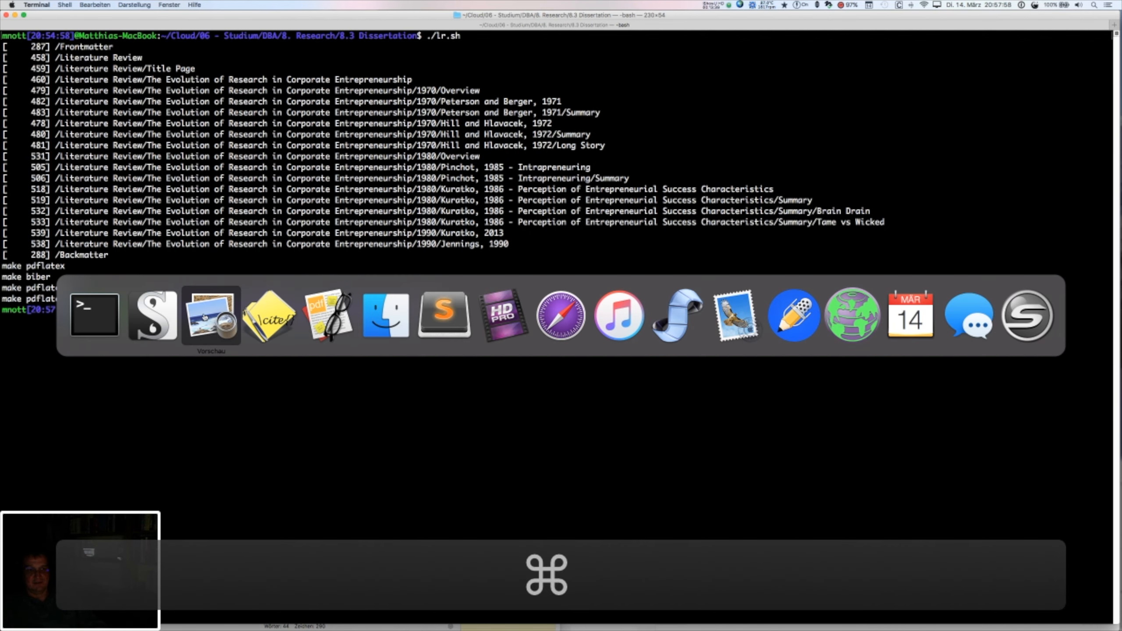
# - Reload the rebuilt PDF and locate the Kuratko and Audretsch quote (2013, p. 323) on page 5
pyautogui.click(205, 317)
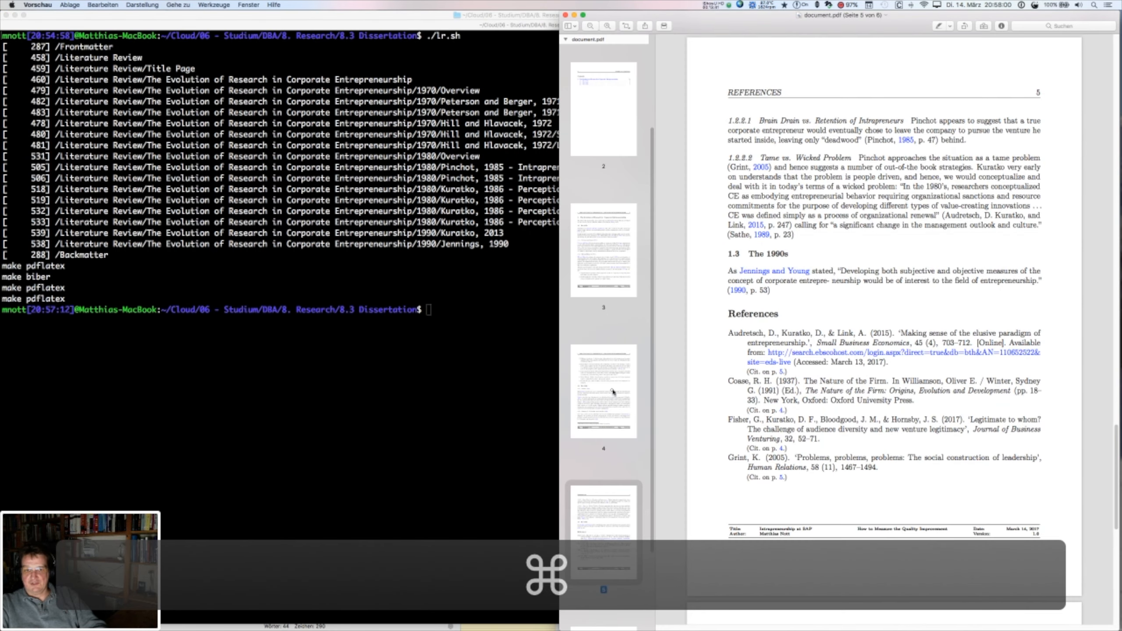
pyautogui.click(612, 391)
pyautogui.click(610, 508)
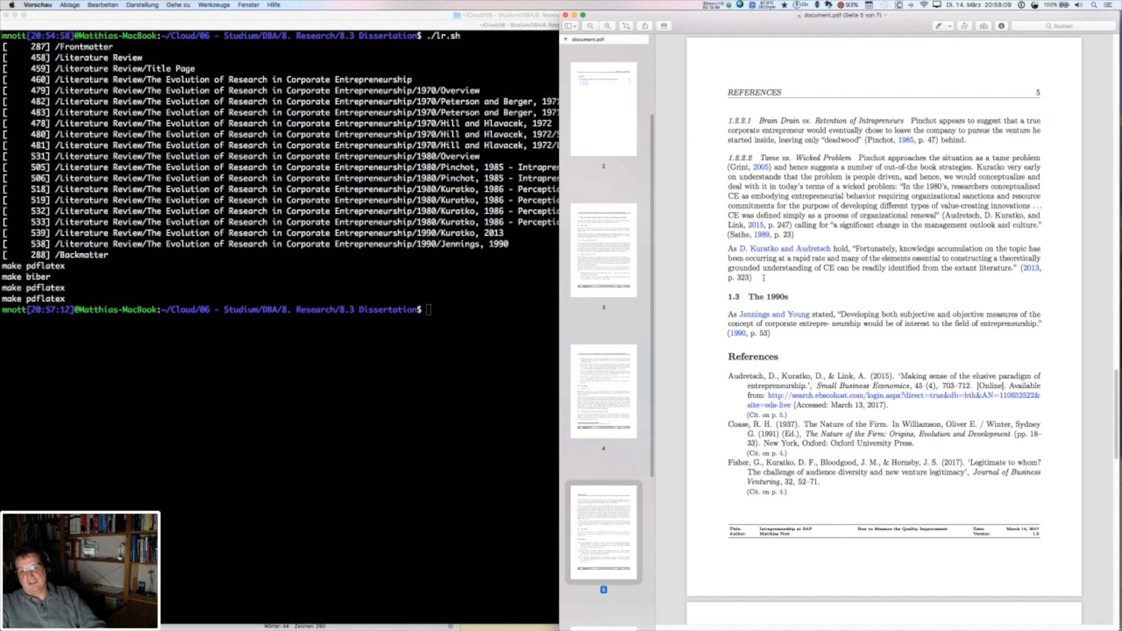
pyautogui.moveTo(763, 277); pyautogui.dragTo(728, 249)
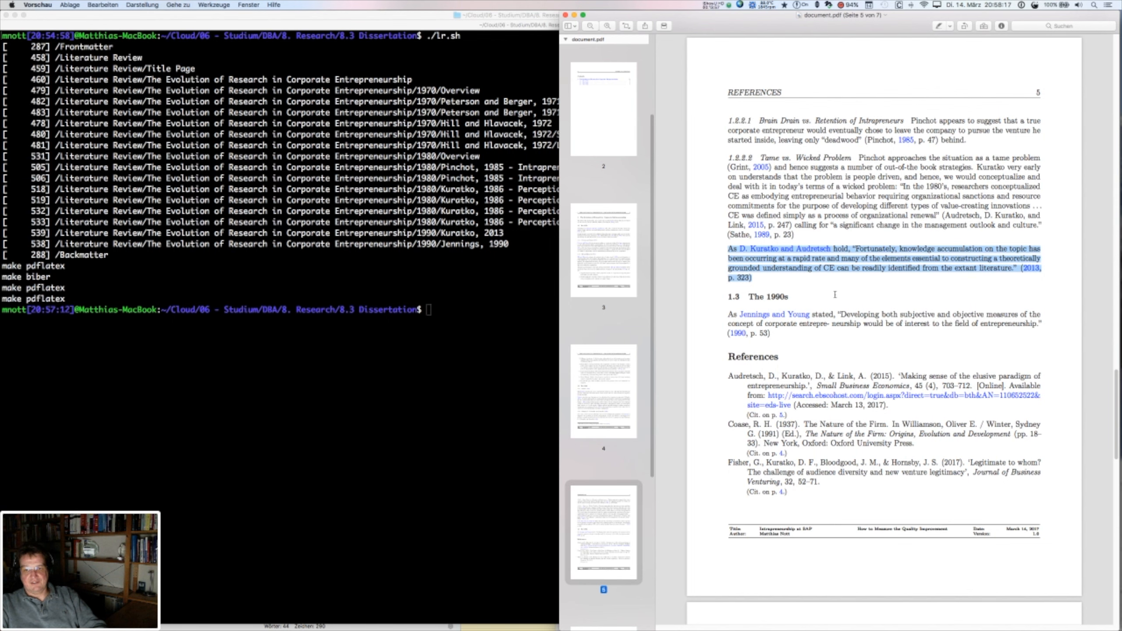
pyautogui.press('super+Tab')
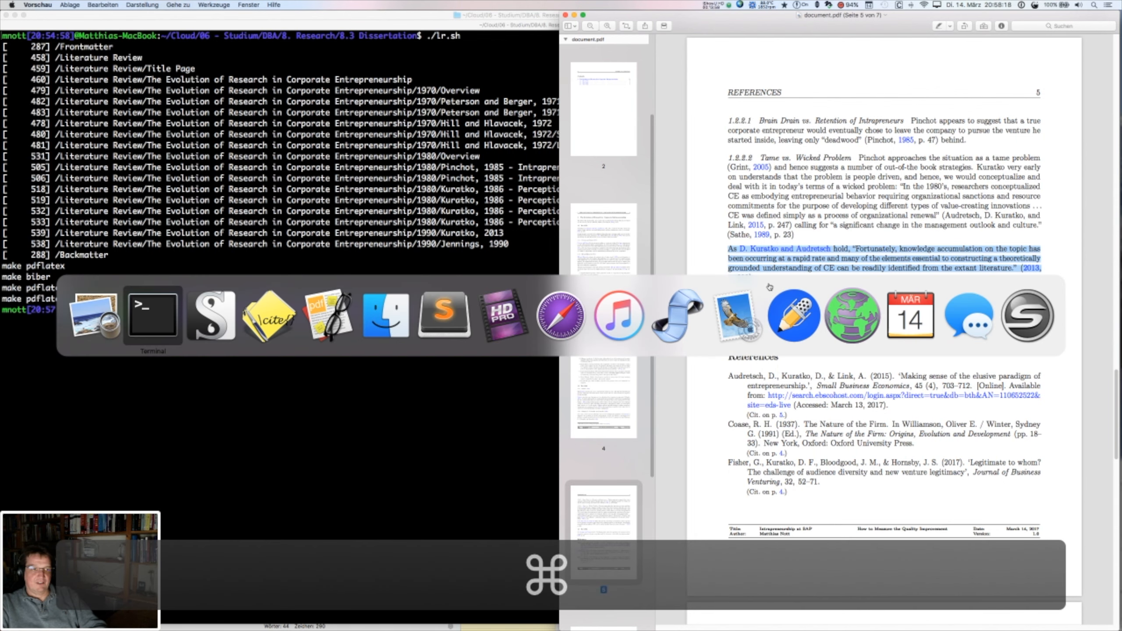
pyautogui.click(222, 324)
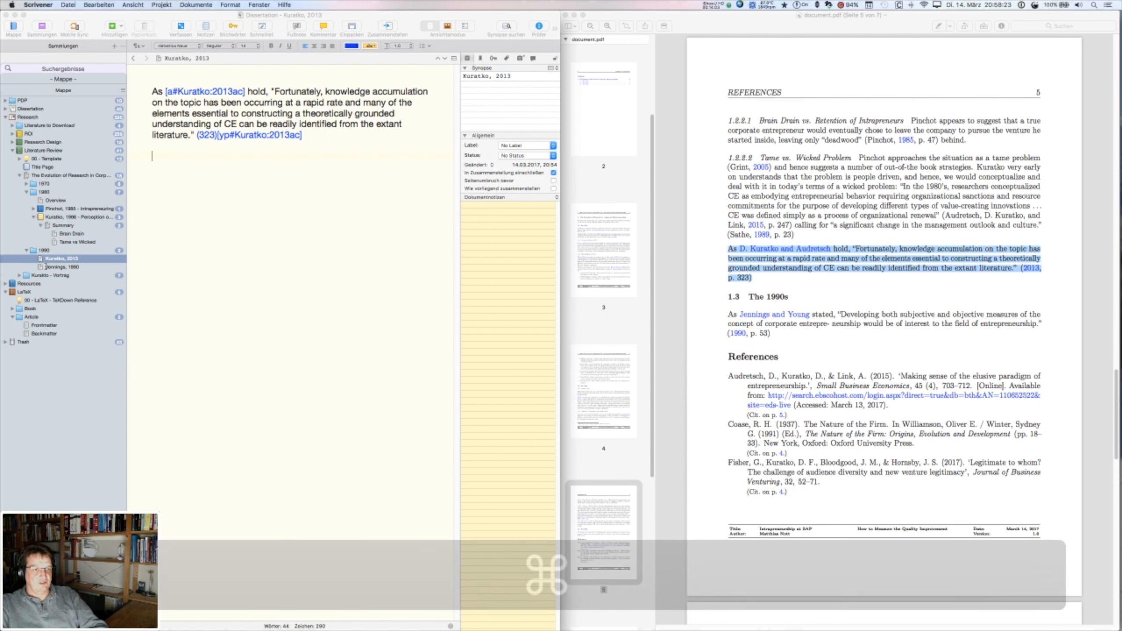
# - Cut the '#### The 1990s' heading, paste it atop the Kuratko, 2013 text, and remove the empty line
pyautogui.click(40, 251)
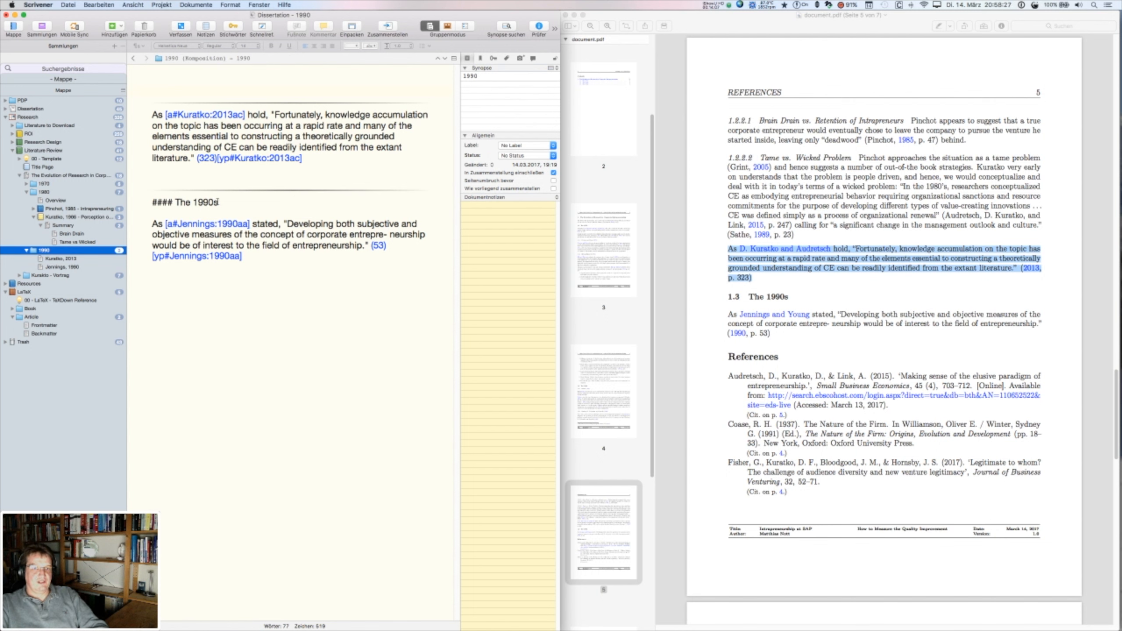
pyautogui.moveTo(228, 203); pyautogui.dragTo(148, 203)
pyautogui.press('super+x')
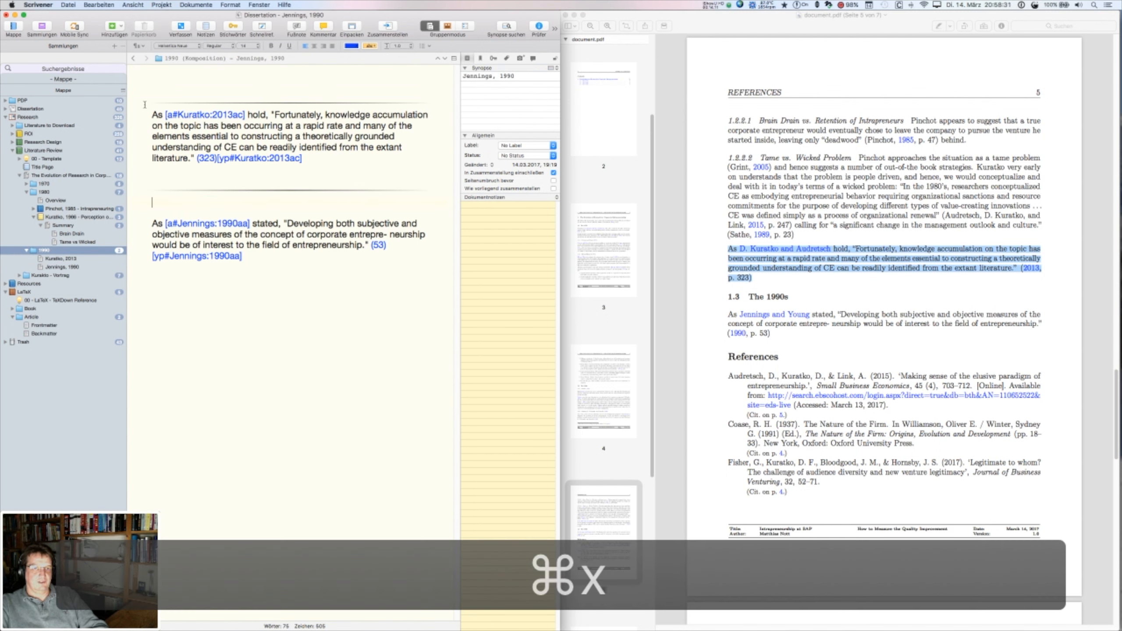
pyautogui.click(149, 115)
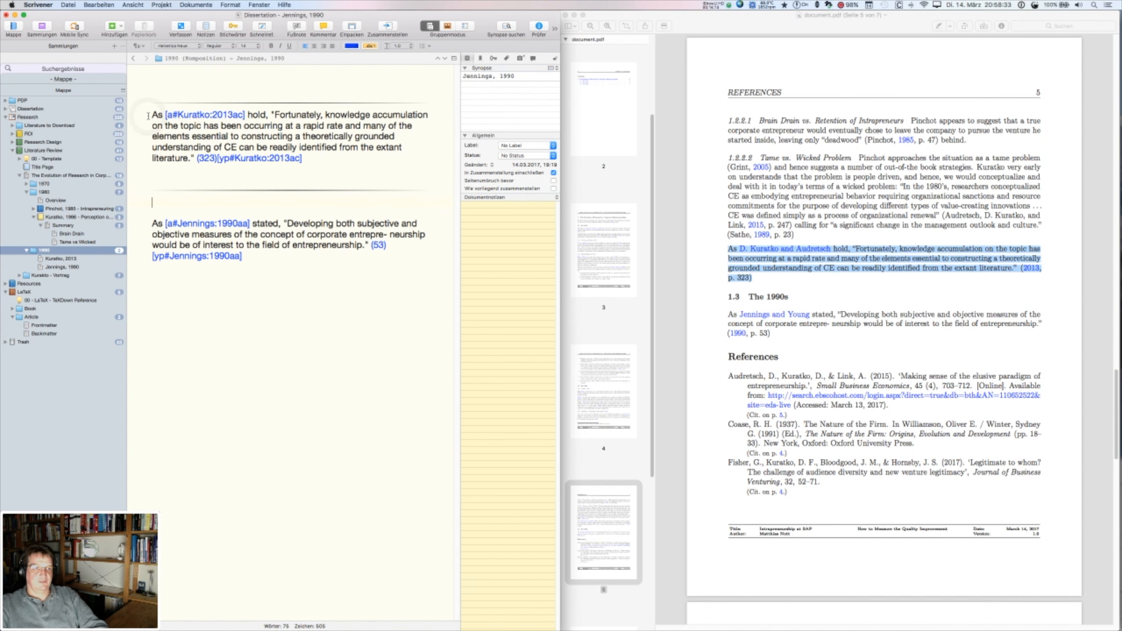
pyautogui.click(153, 114)
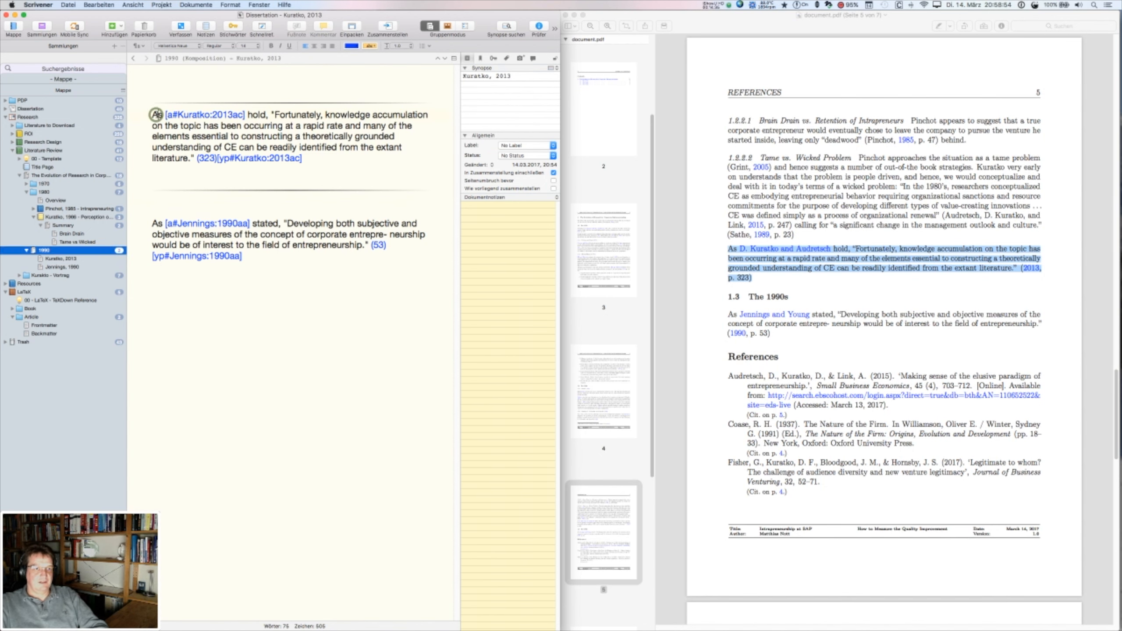
pyautogui.press('Up')
pyautogui.press('Up')
pyautogui.press('Up')
pyautogui.press('Up')
pyautogui.press('Up')
pyautogui.press('cmd+v')
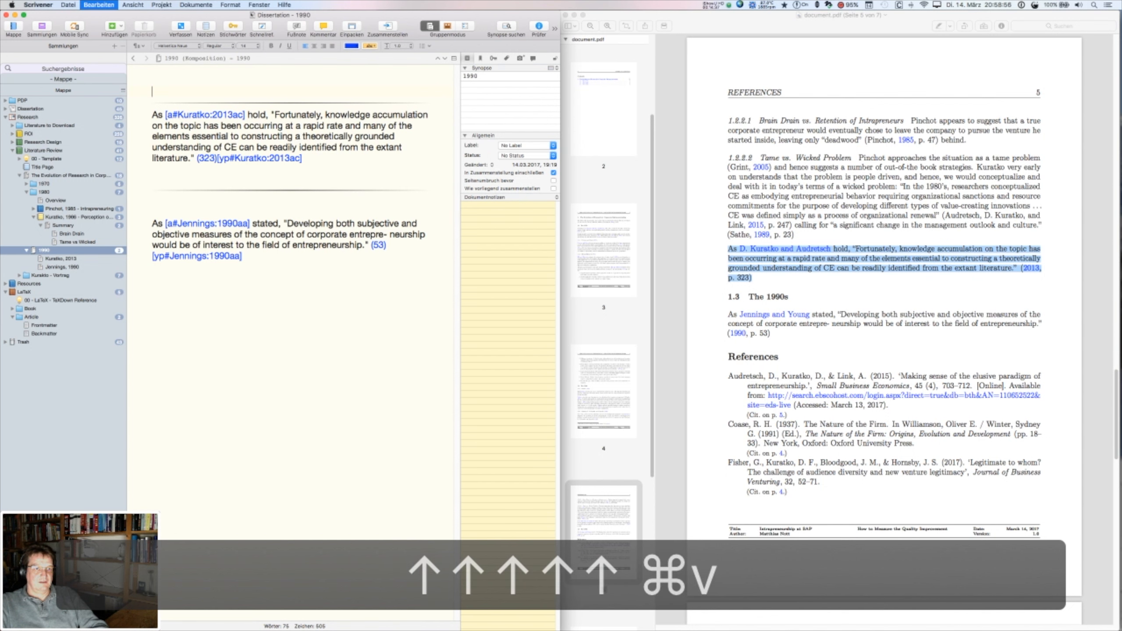
pyautogui.press('Return')
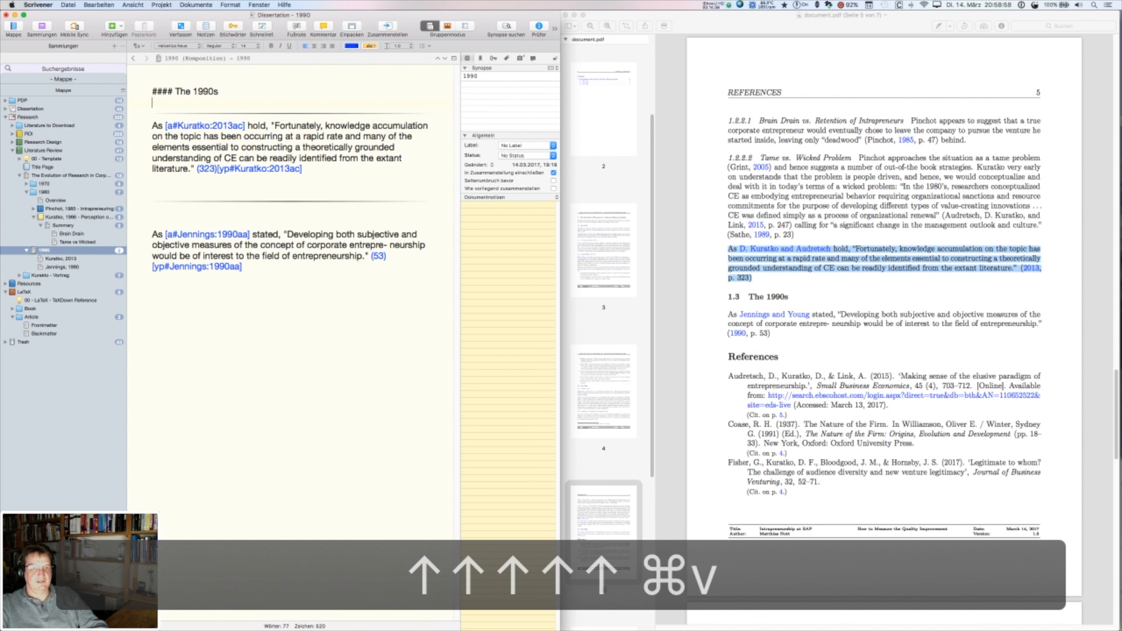
pyautogui.click(166, 196)
pyautogui.press('BackSpace')
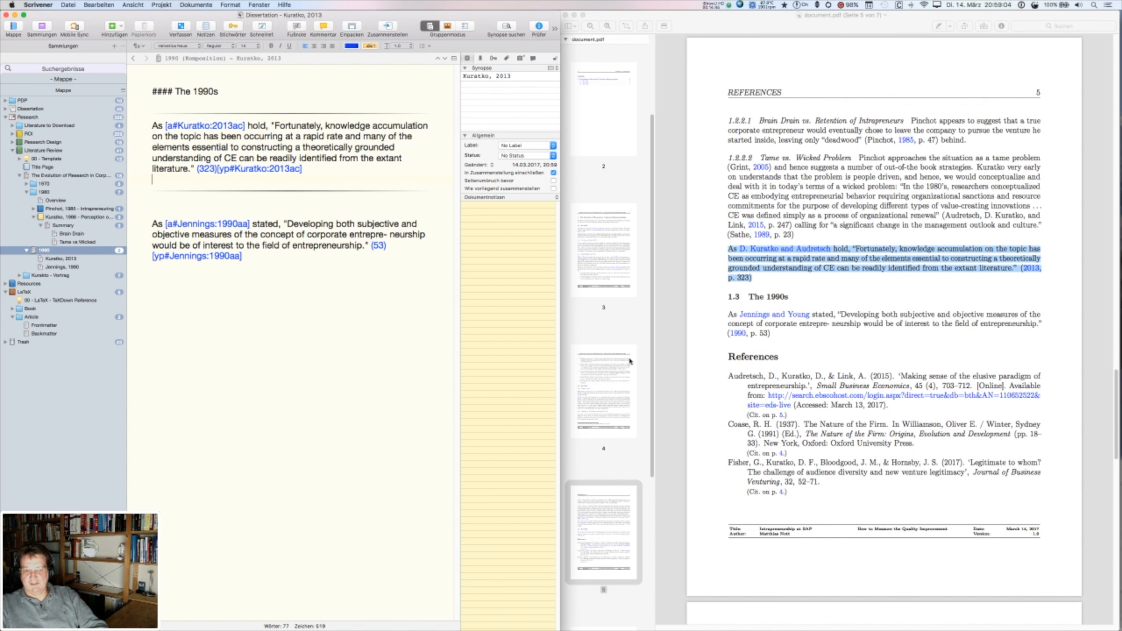
pyautogui.click(604, 235)
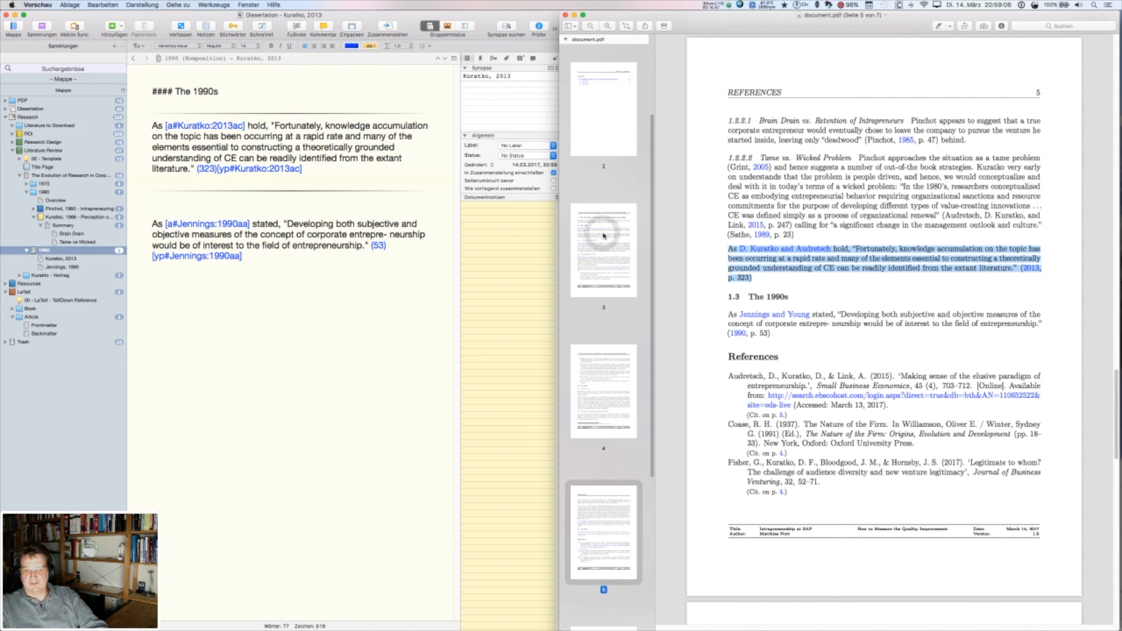
# - Browse PDF pages 3, 4 and 5, ending on page 3 where The 1970s section begins
pyautogui.click(606, 248)
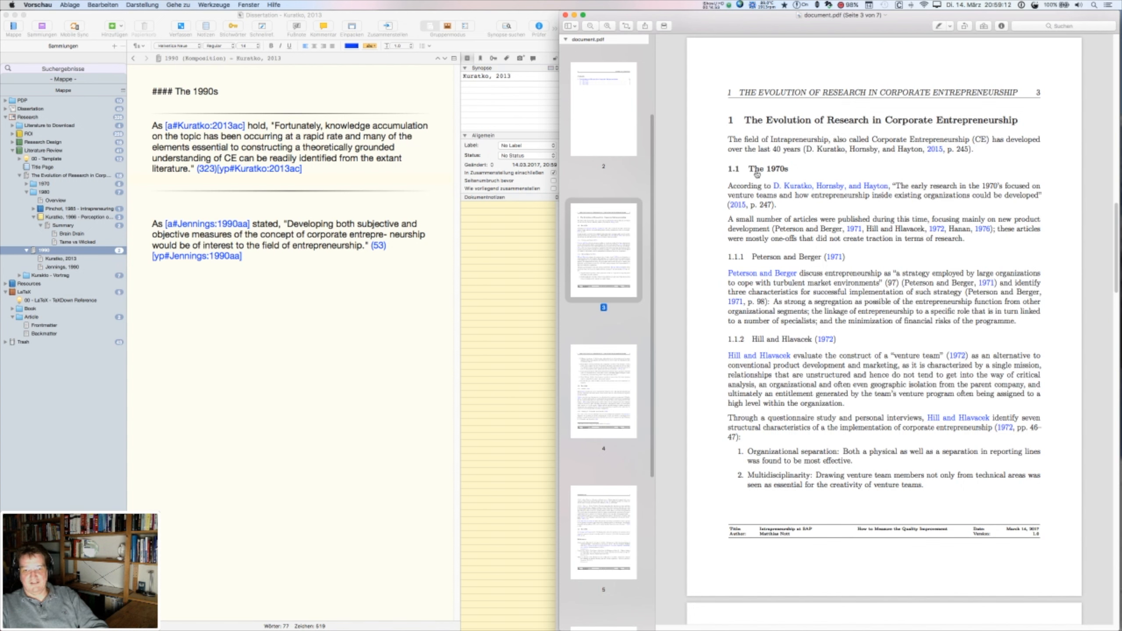
pyautogui.click(626, 381)
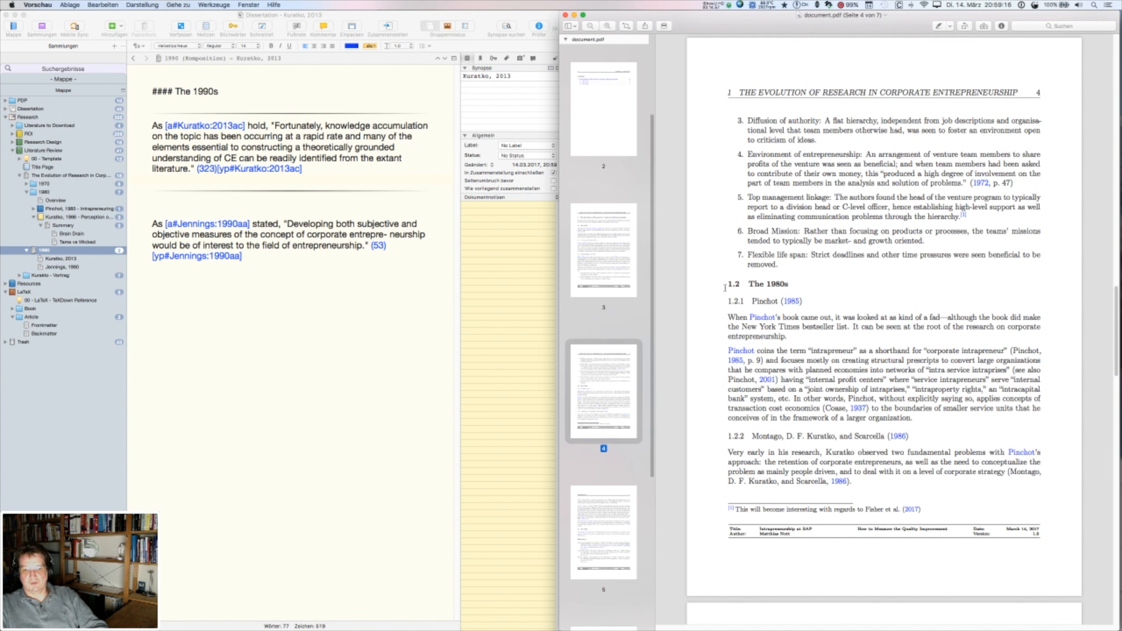
pyautogui.click(593, 247)
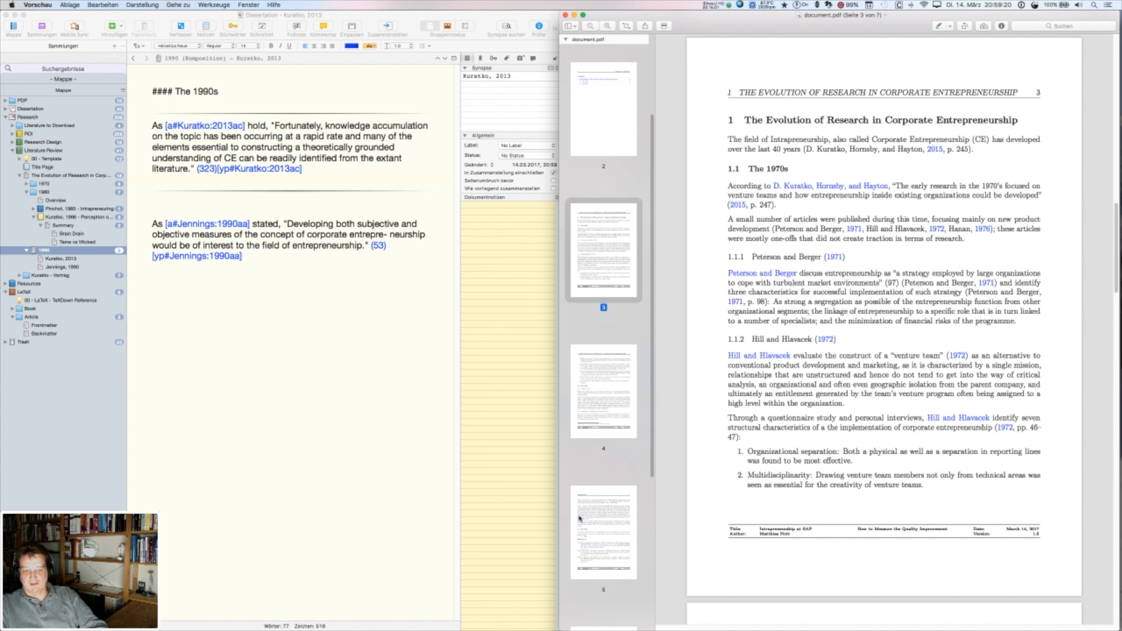
pyautogui.click(584, 535)
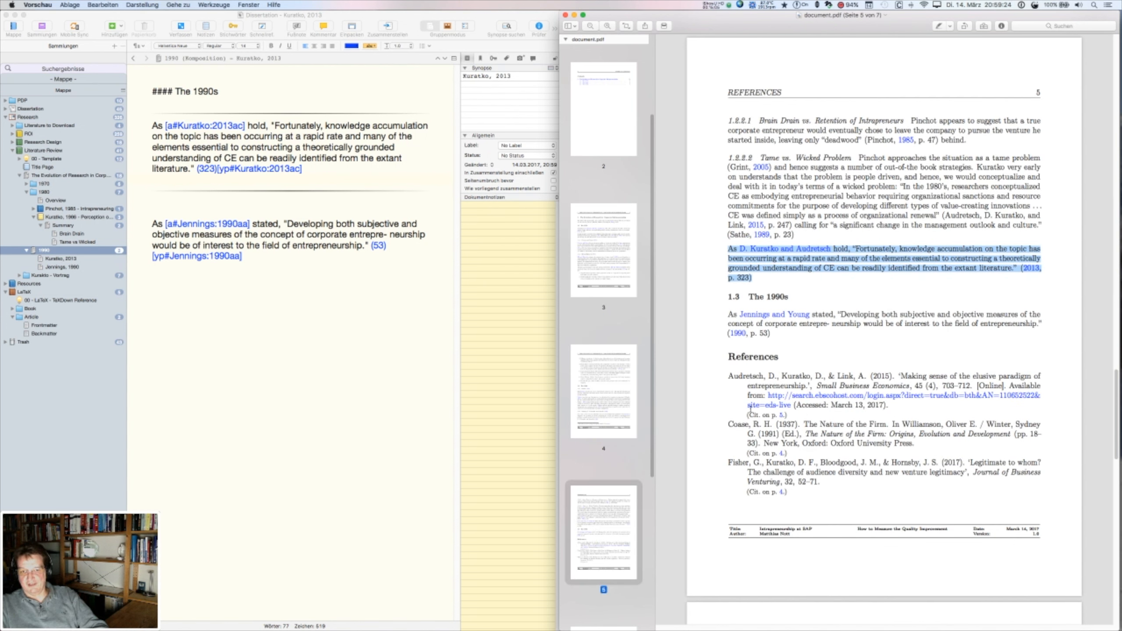
pyautogui.click(600, 240)
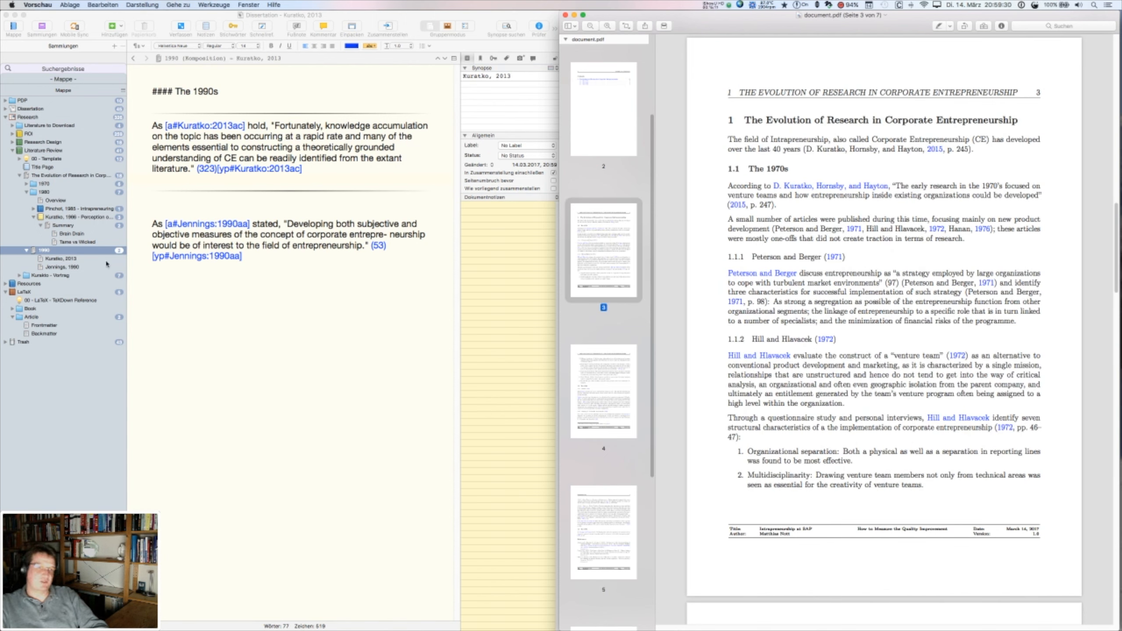
pyautogui.click(33, 186)
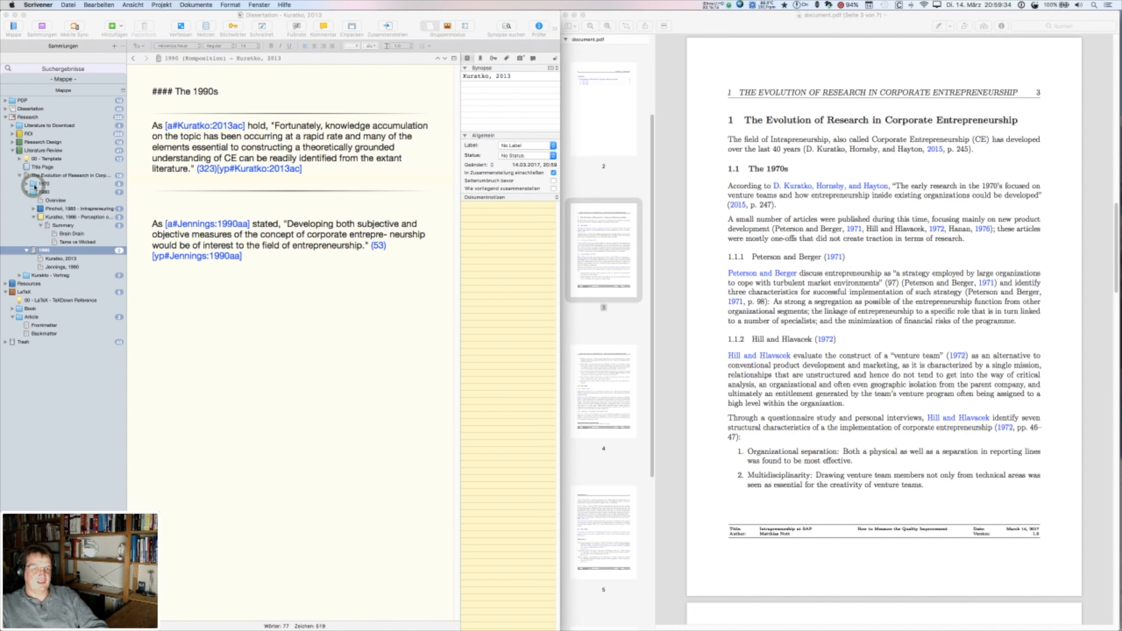
# - Exclude the 1970 folder from compilation by unchecking 'In Zusammenstellung einschließen'
pyautogui.click(44, 185)
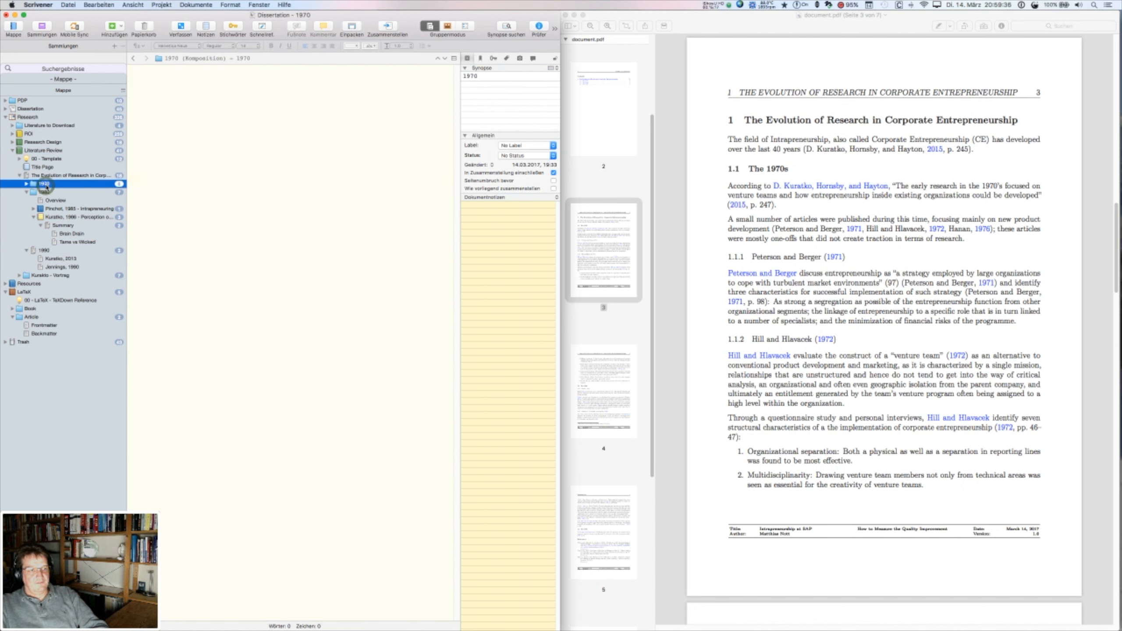
pyautogui.click(554, 172)
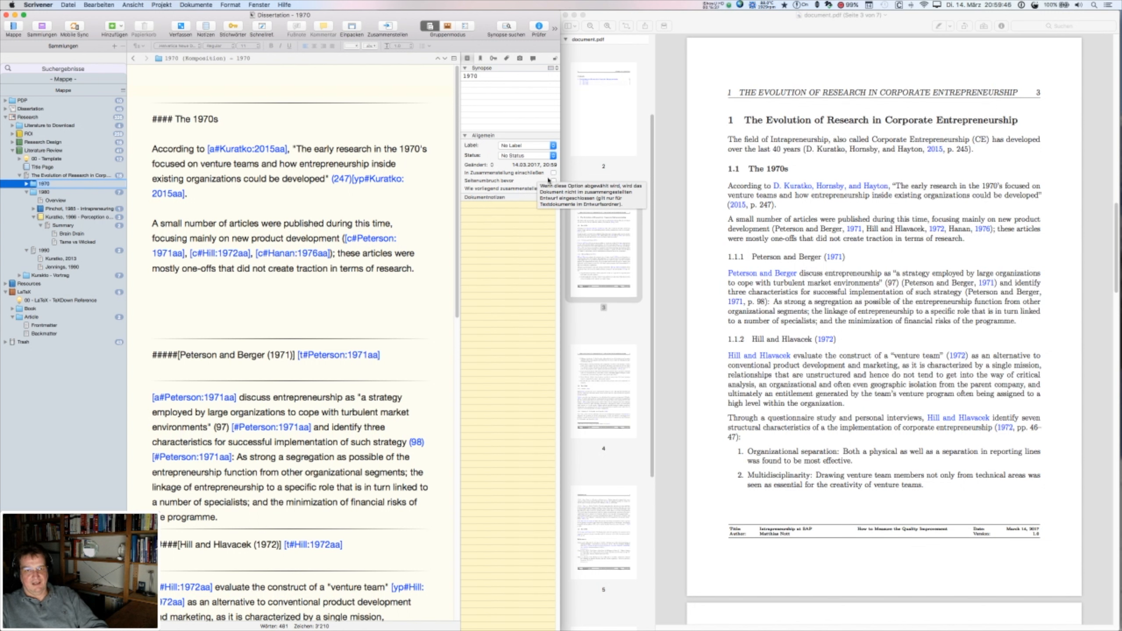
pyautogui.click(27, 185)
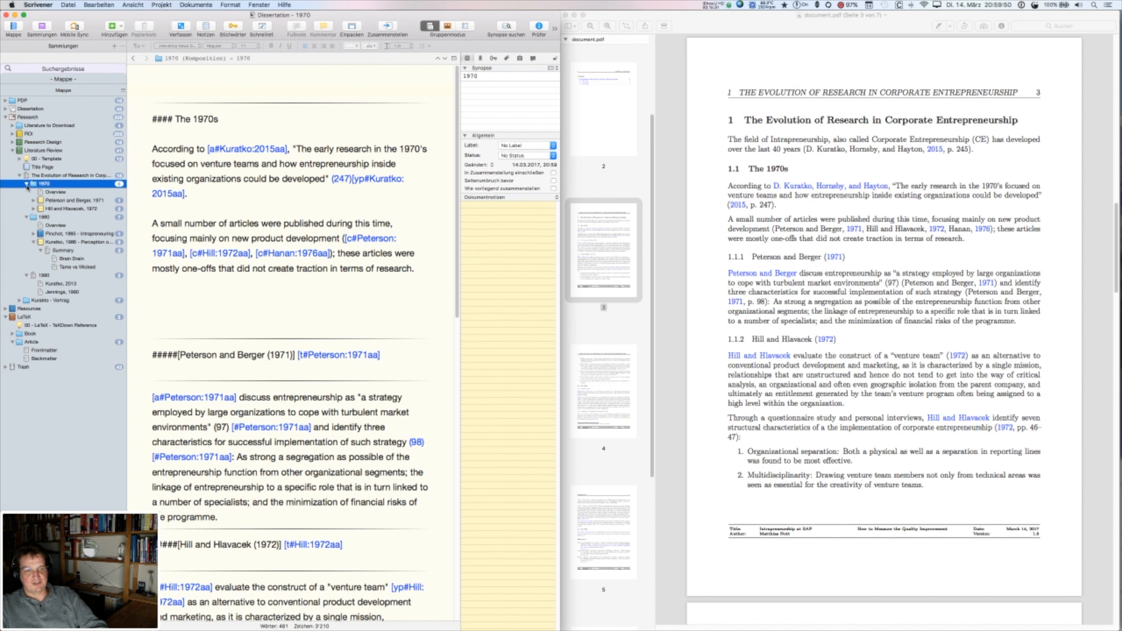
# - Save the Scrivener project and switch to Terminal
pyautogui.click(249, 205)
pyautogui.press('super+s')
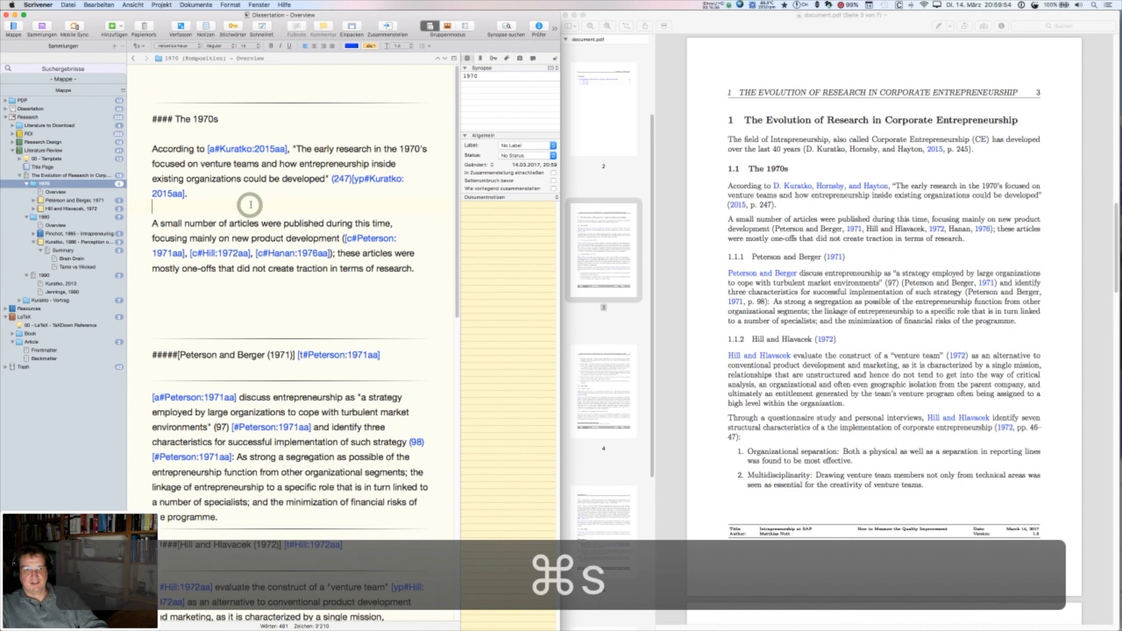
pyautogui.press('super')
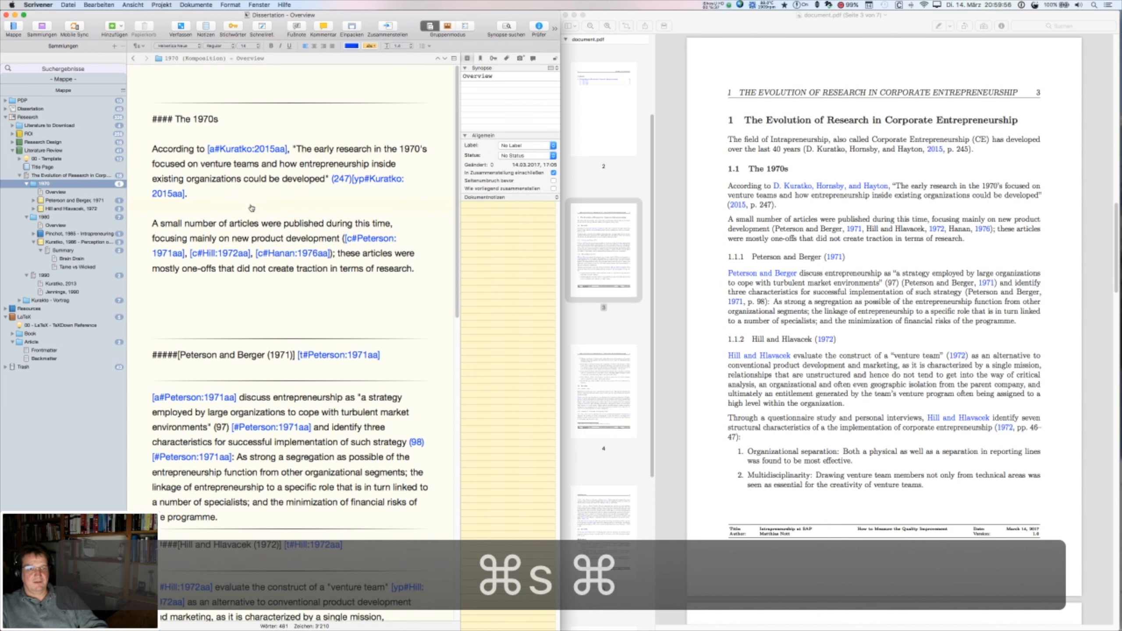
pyautogui.press('super+Tab')
pyautogui.click(216, 323)
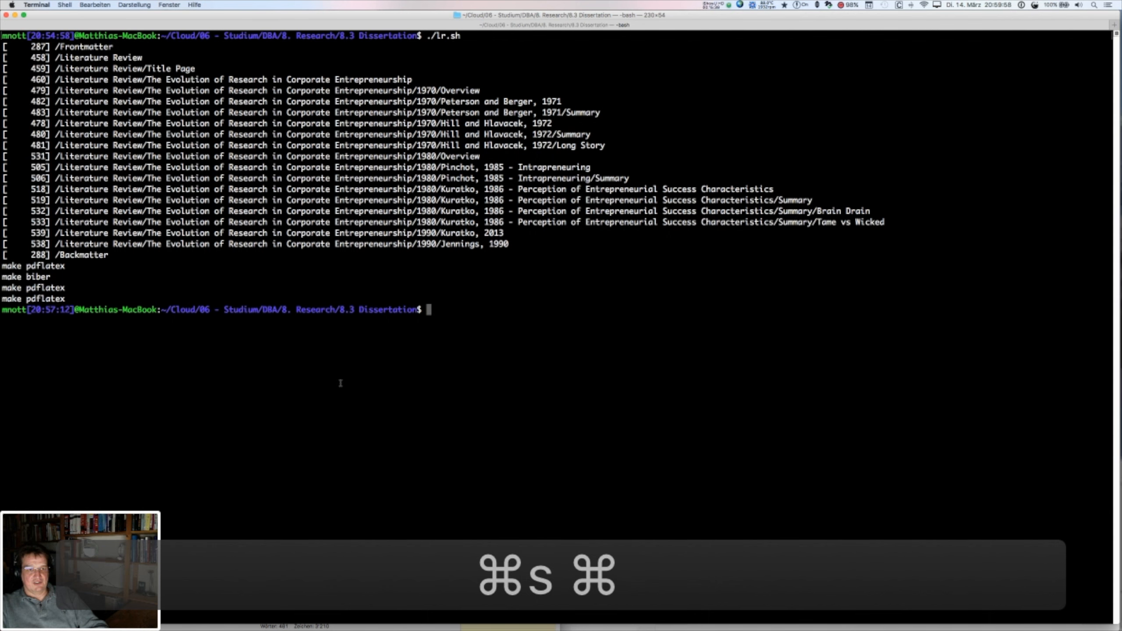
pyautogui.press('Up')
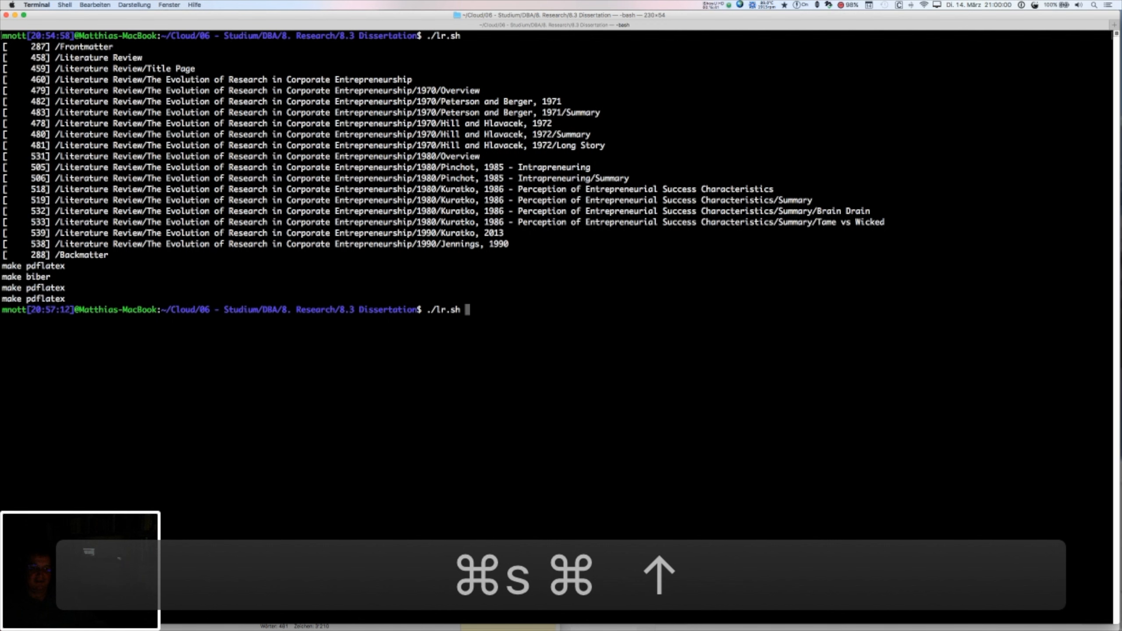
pyautogui.press('Return')
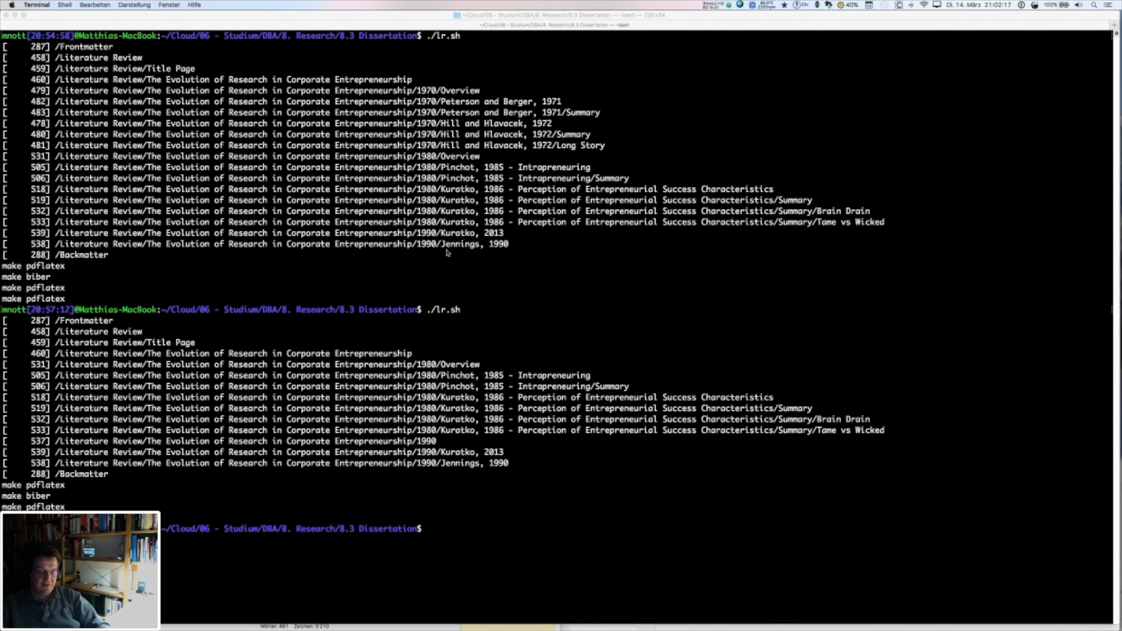
pyautogui.click(414, 89)
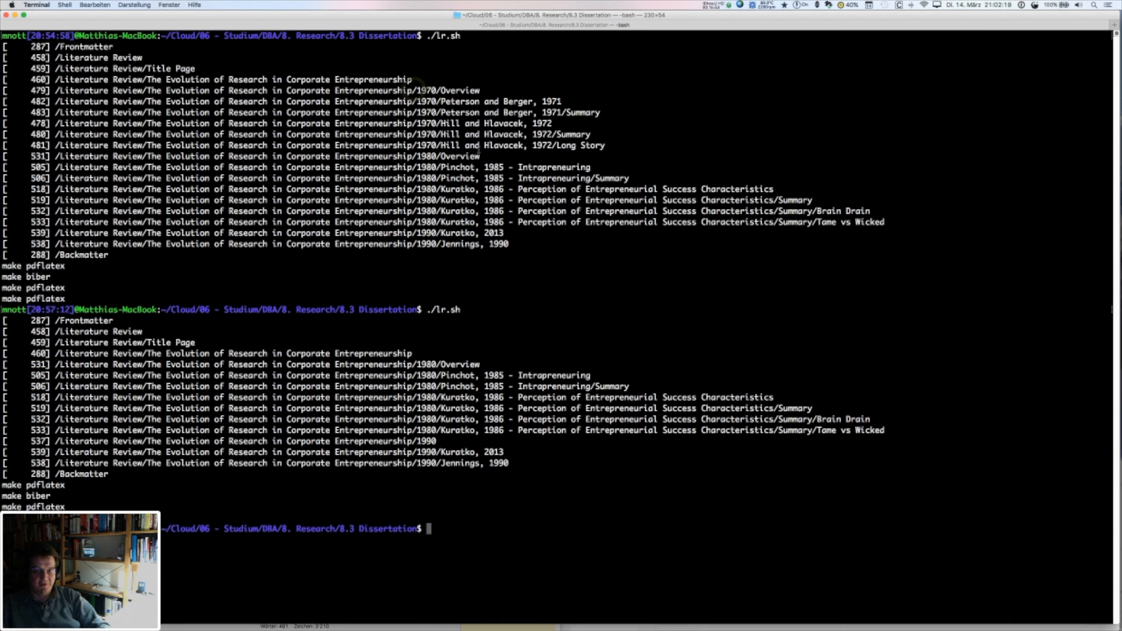
pyautogui.moveTo(479, 147); pyautogui.dragTo(400, 80)
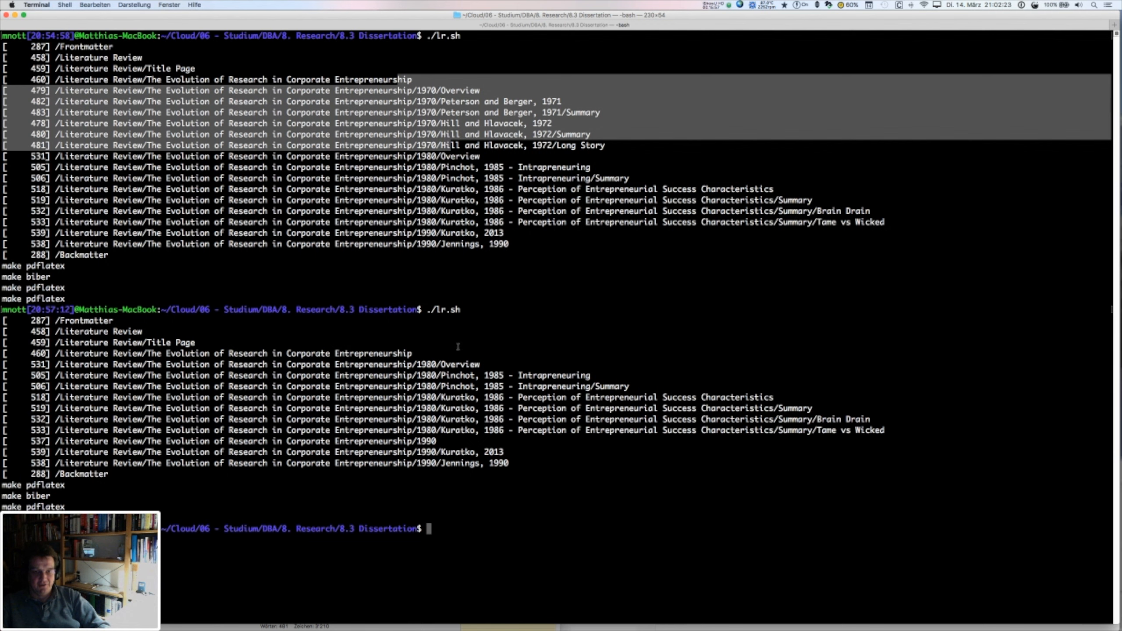
pyautogui.click(433, 359)
pyautogui.moveTo(444, 392); pyautogui.dragTo(438, 442)
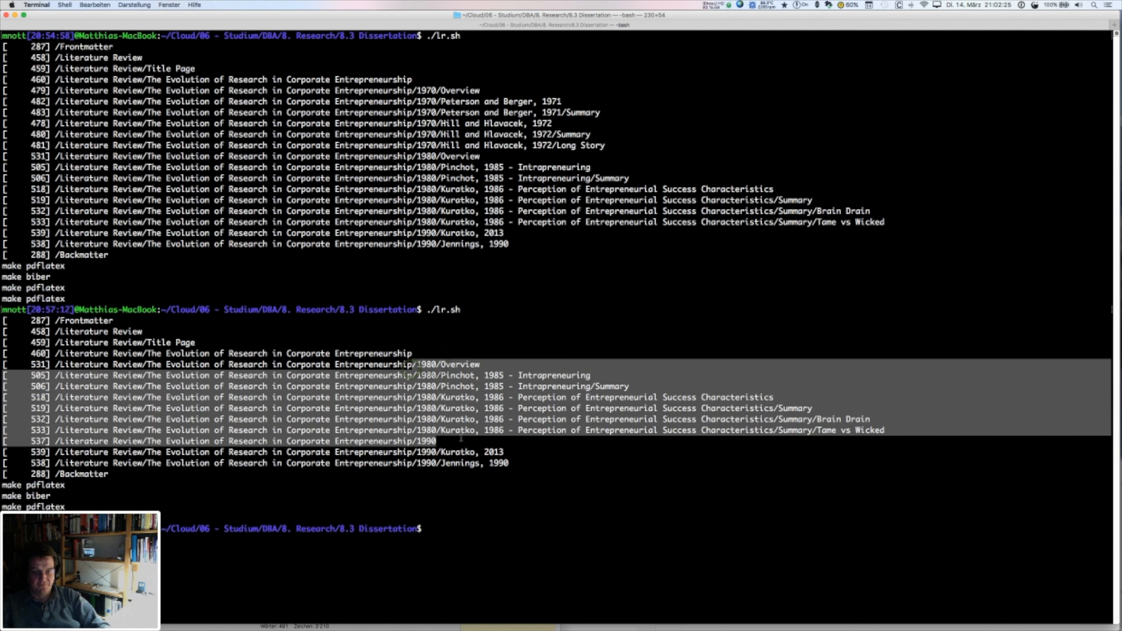
pyautogui.click(460, 323)
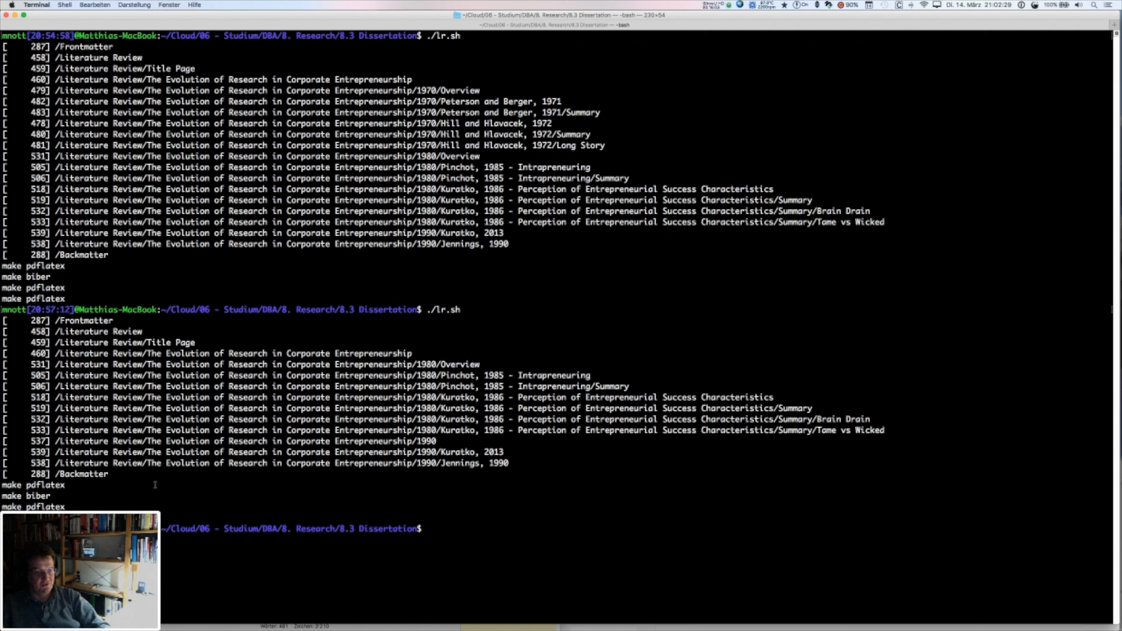
pyautogui.doubleClick(37, 496)
pyautogui.click(303, 419)
pyautogui.press('super+Tab')
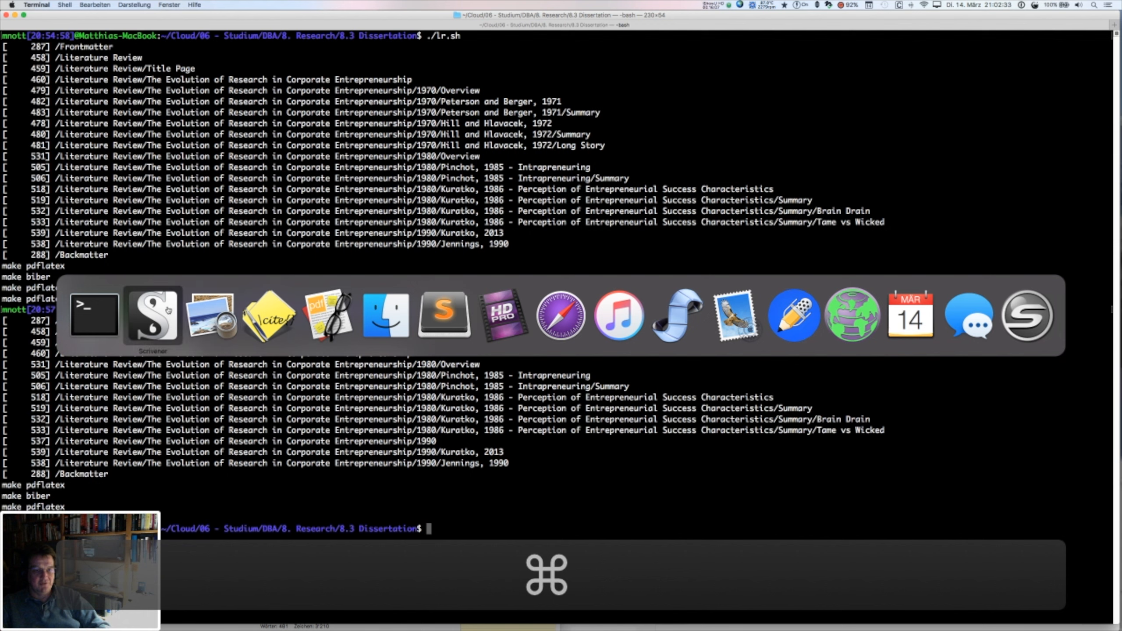
# - Reload document.pdf and scroll pages 2–5 to confirm chapter 1 now opens with The 1980s
pyautogui.click(203, 314)
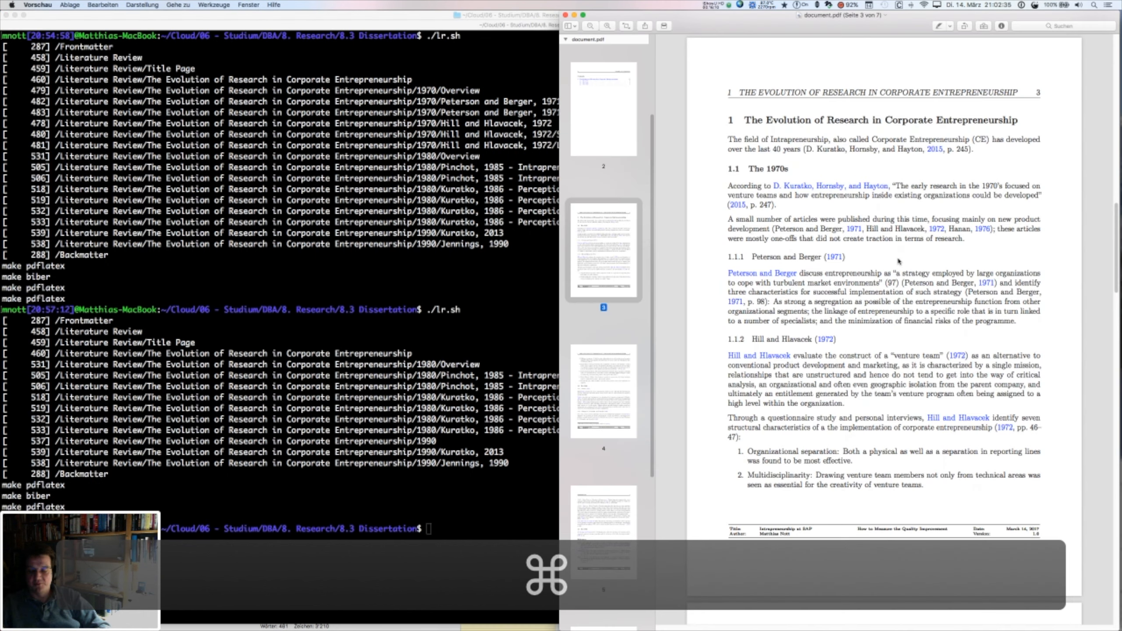
pyautogui.click(594, 261)
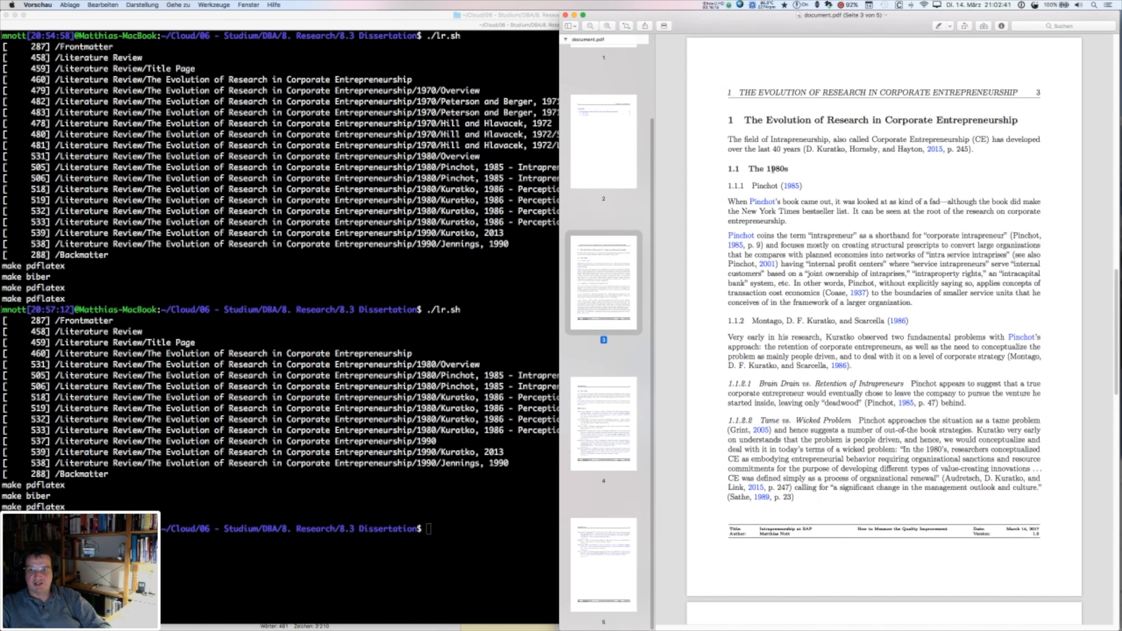
pyautogui.scroll(-12, 772, 269)
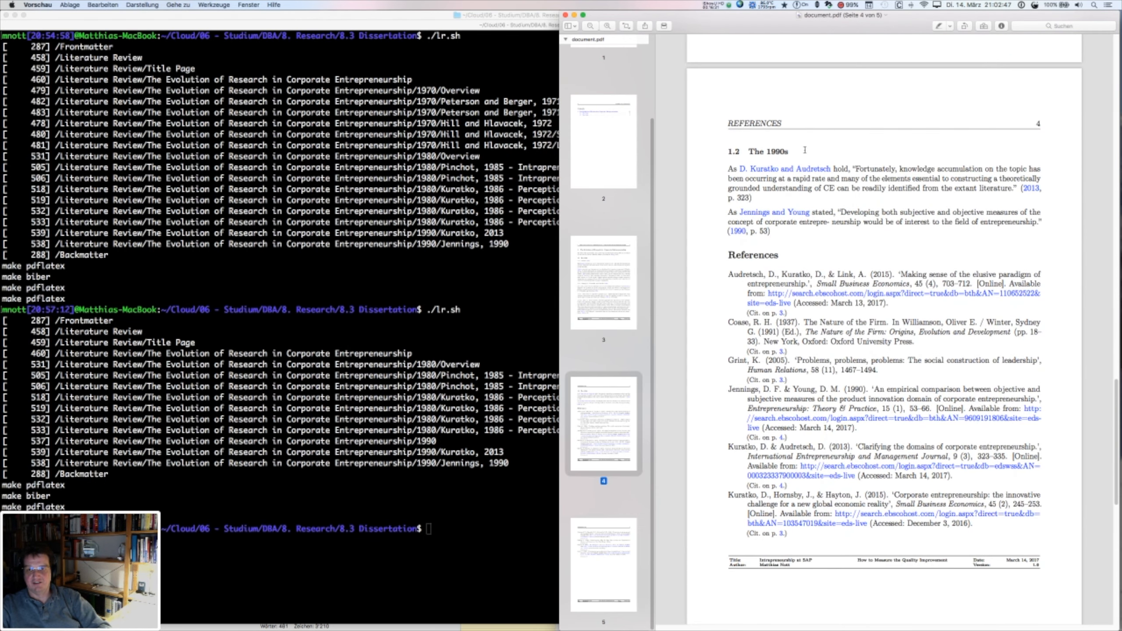
pyautogui.scroll(-6, 710, 226)
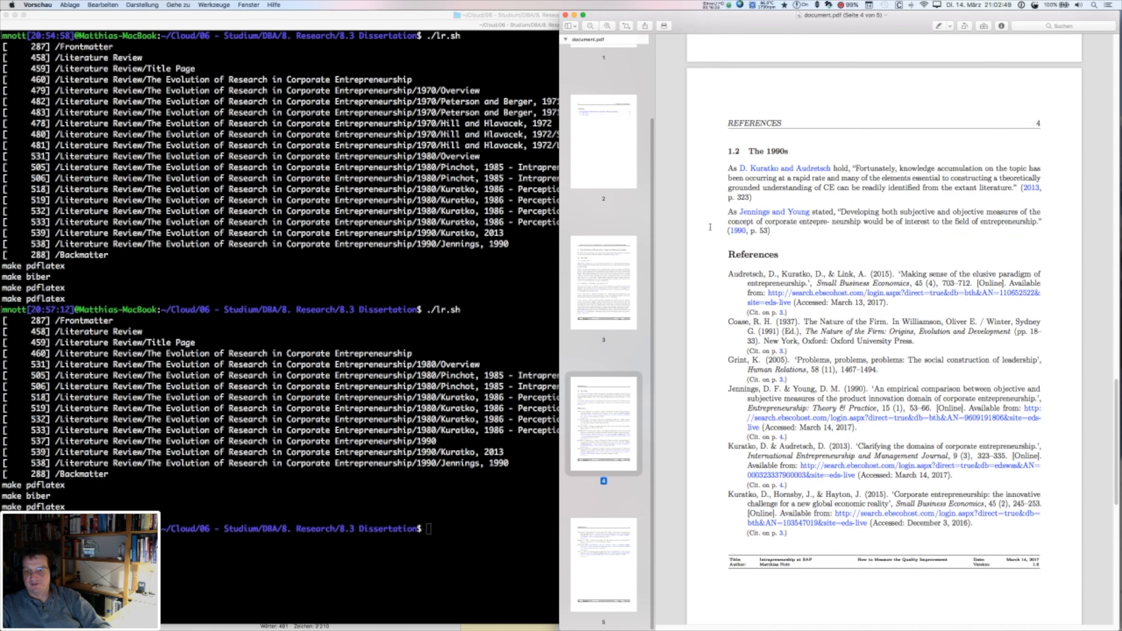
pyautogui.scroll(3, 710, 227)
pyautogui.scroll(15, 711, 227)
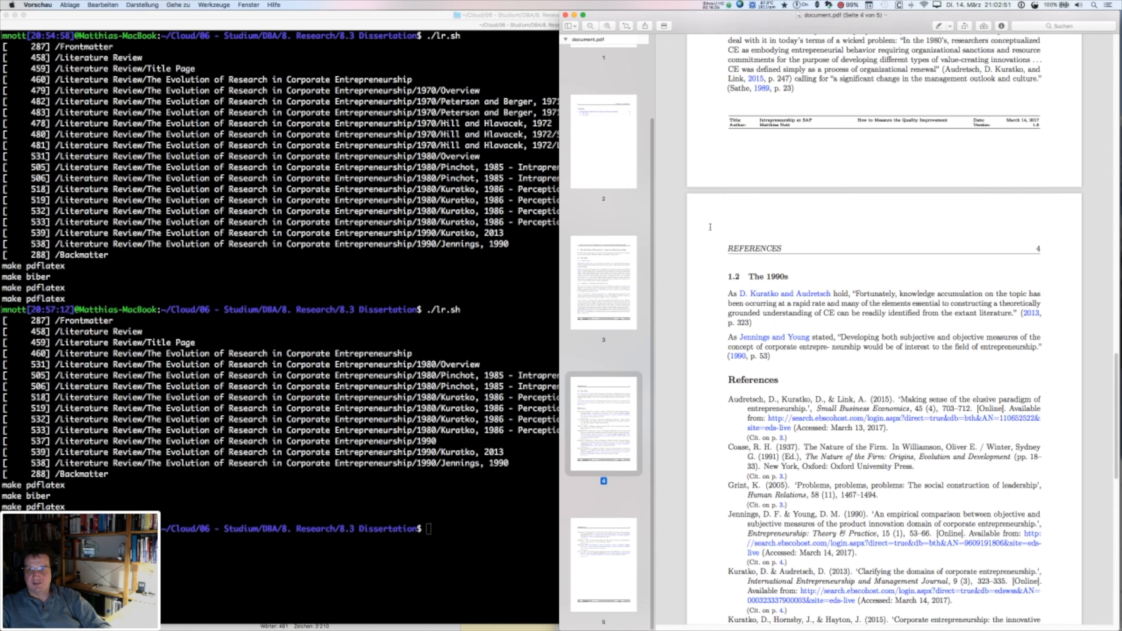
pyautogui.scroll(10, 710, 222)
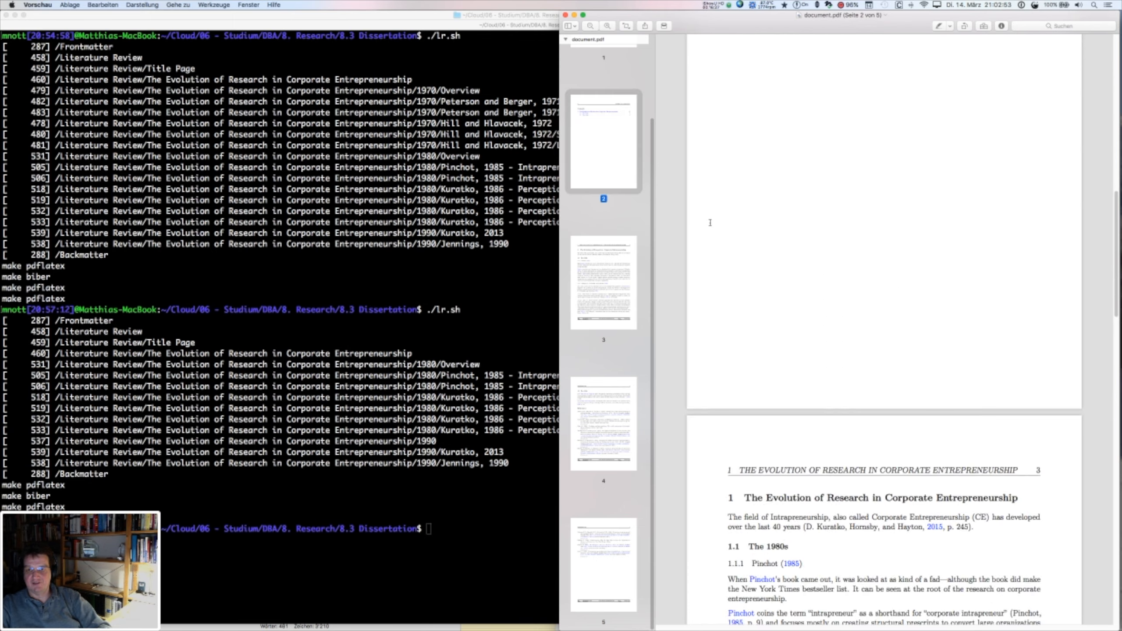
pyautogui.scroll(-10, 710, 222)
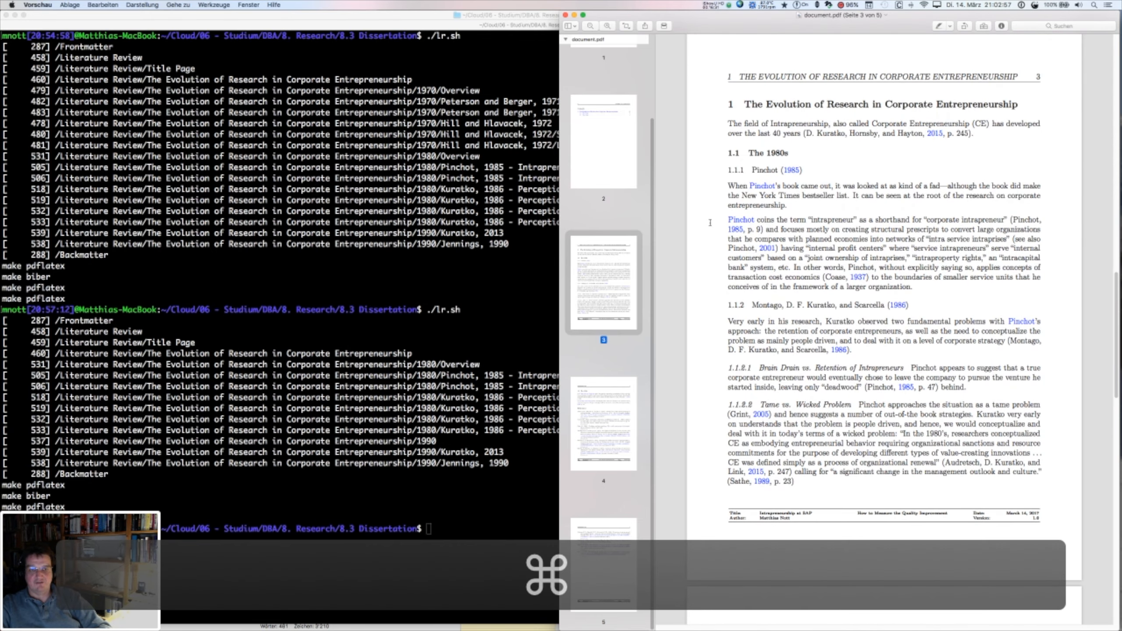
pyautogui.press('super+Tab')
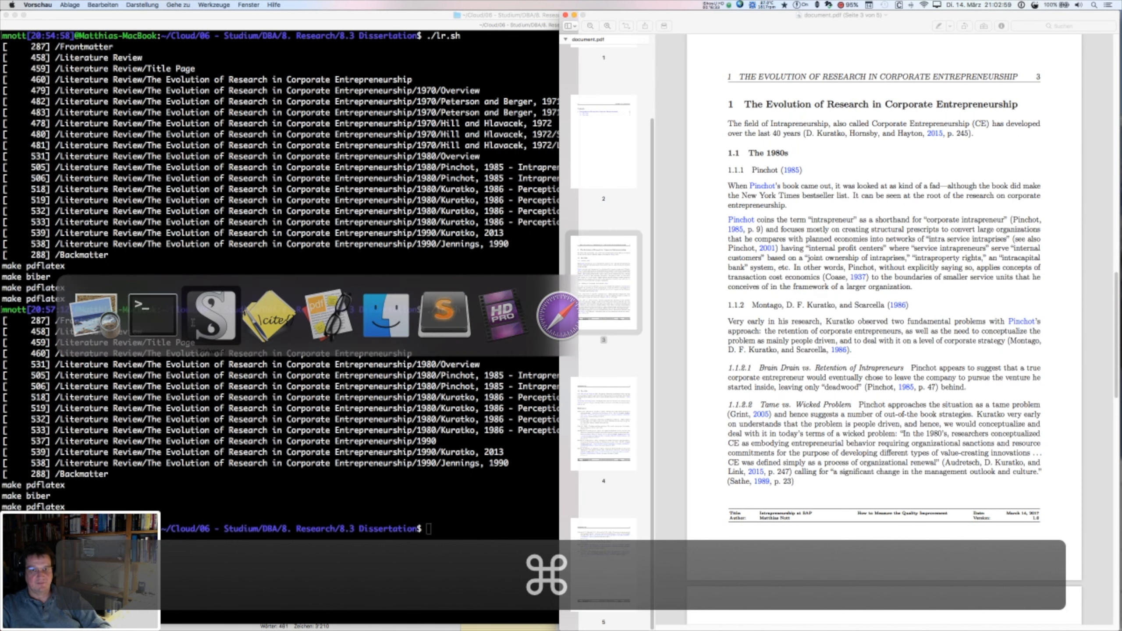
pyautogui.press('super+Tab')
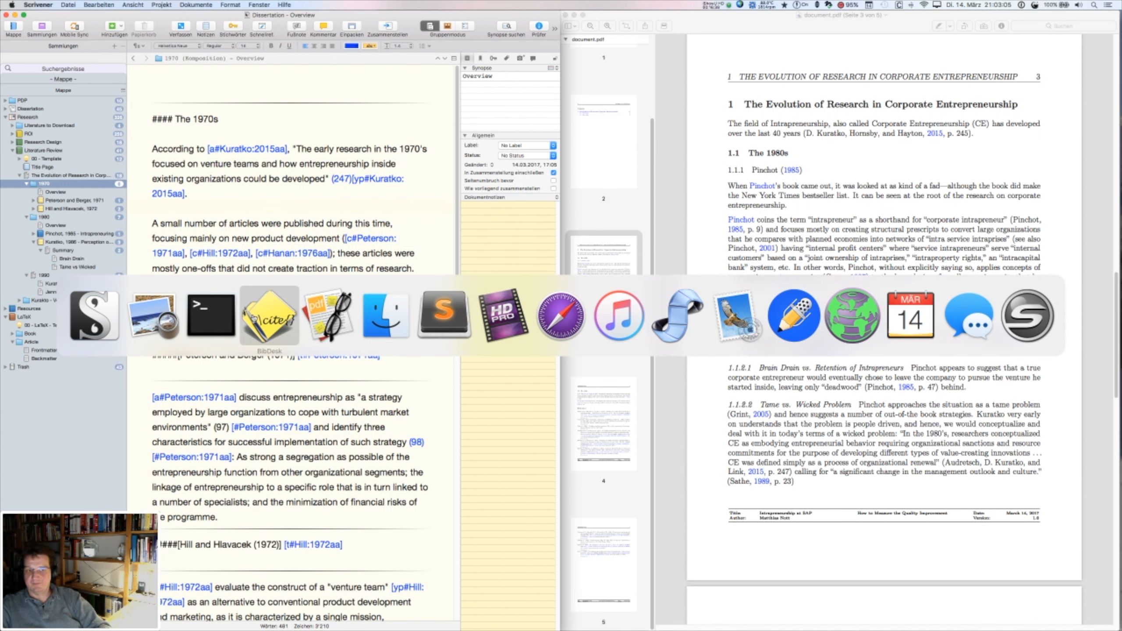
# - Cancel the app switcher, then switch over to BibDesk
pyautogui.press('Escape')
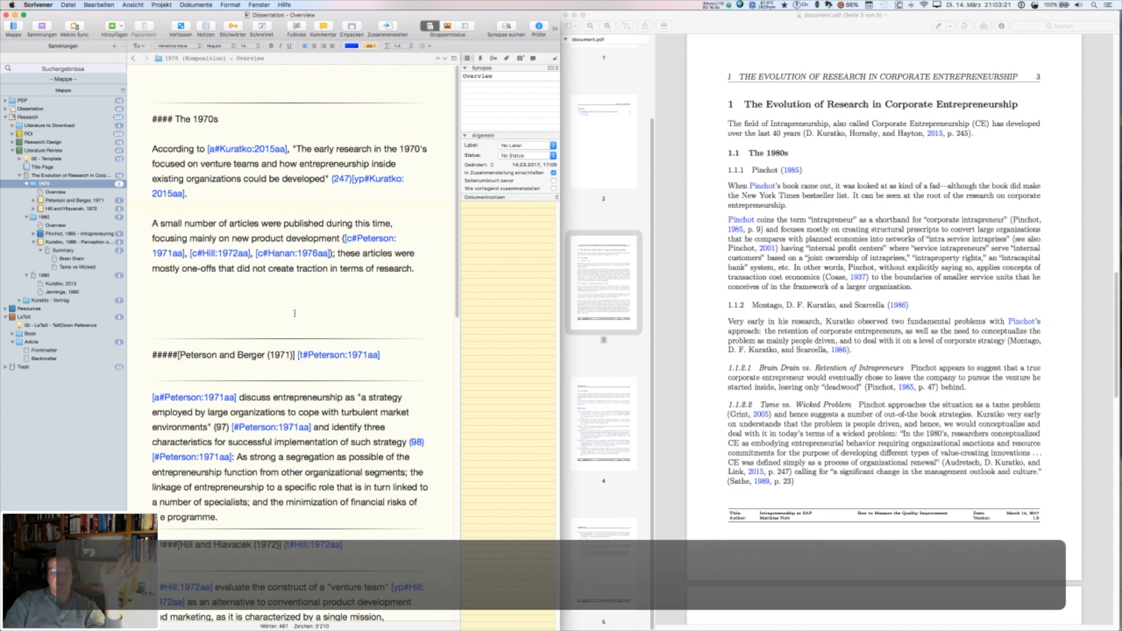
pyautogui.press('super+Tab')
pyautogui.click(266, 313)
pyautogui.press('super+Tab')
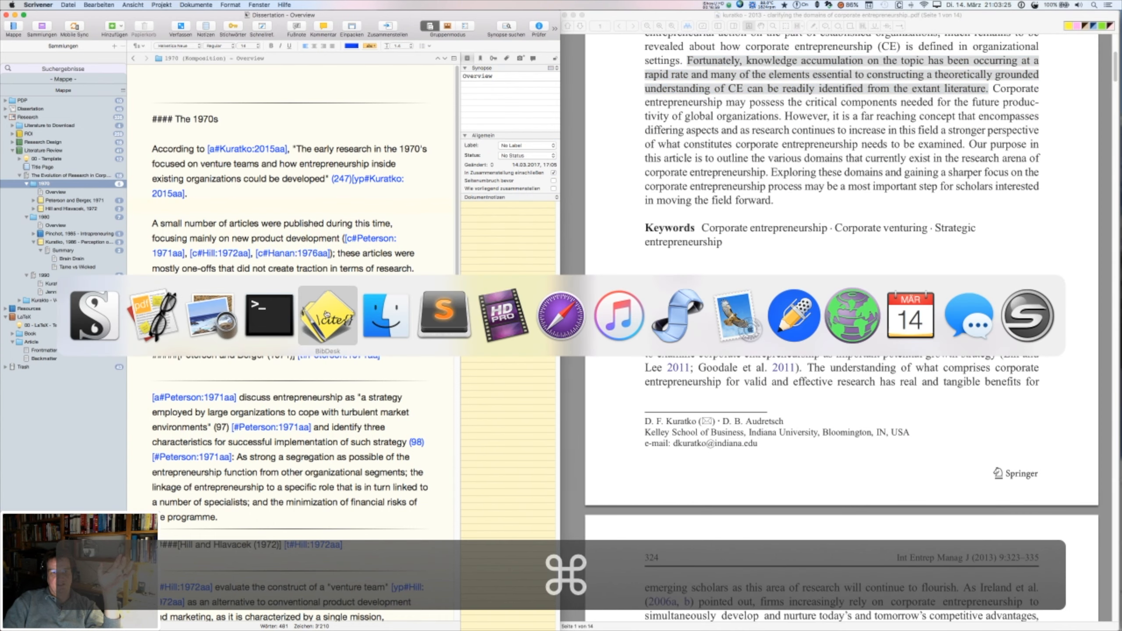
pyautogui.click(326, 314)
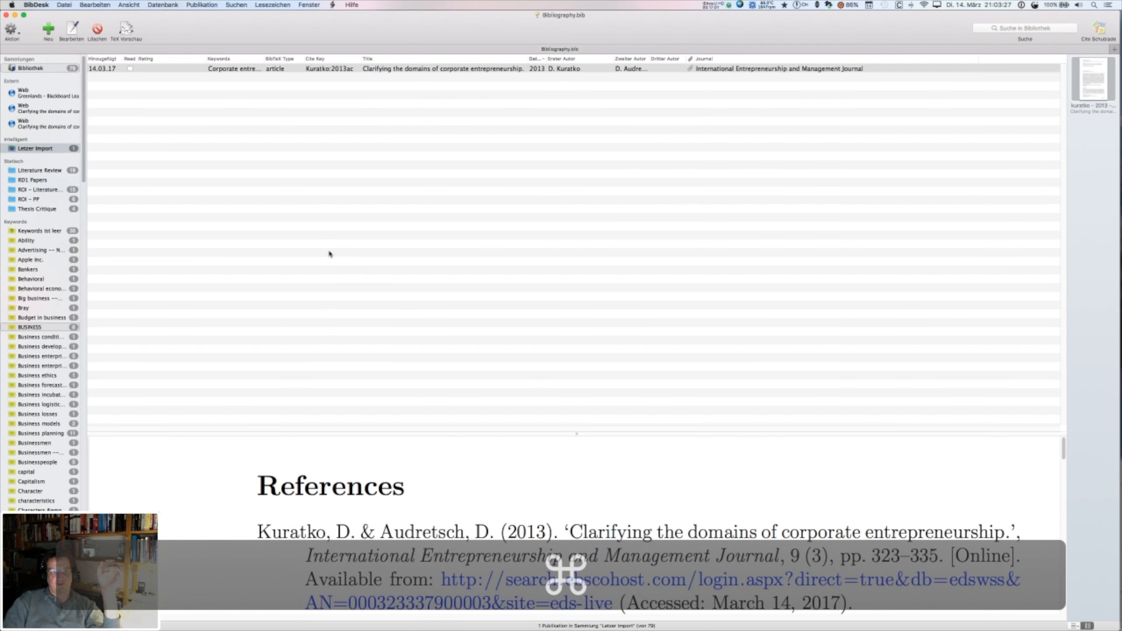
# - Show the article's ARC OneSearch record in BibDesk, then bring the Kuratko 2013 PDF forward in Skim
pyautogui.click(33, 128)
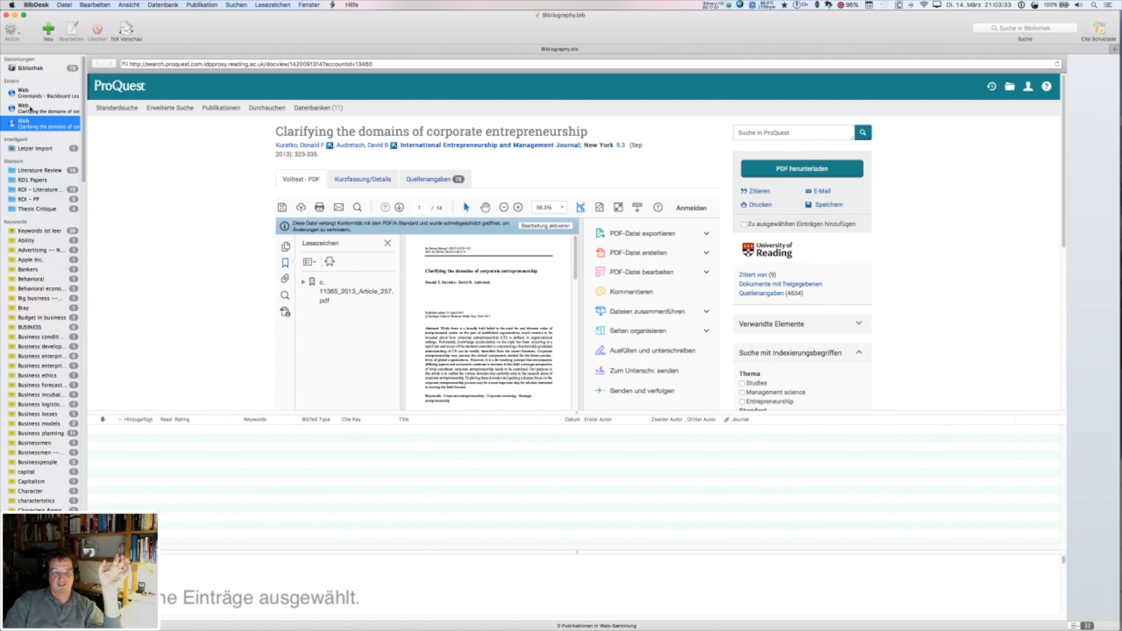
pyautogui.click(31, 108)
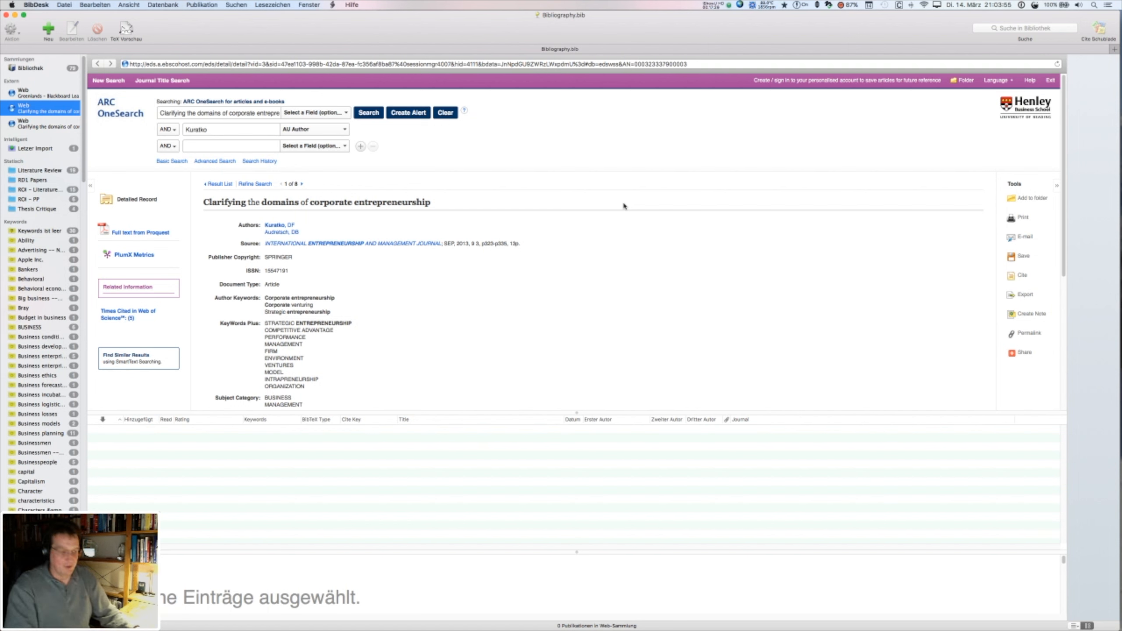
pyautogui.press('super+Tab')
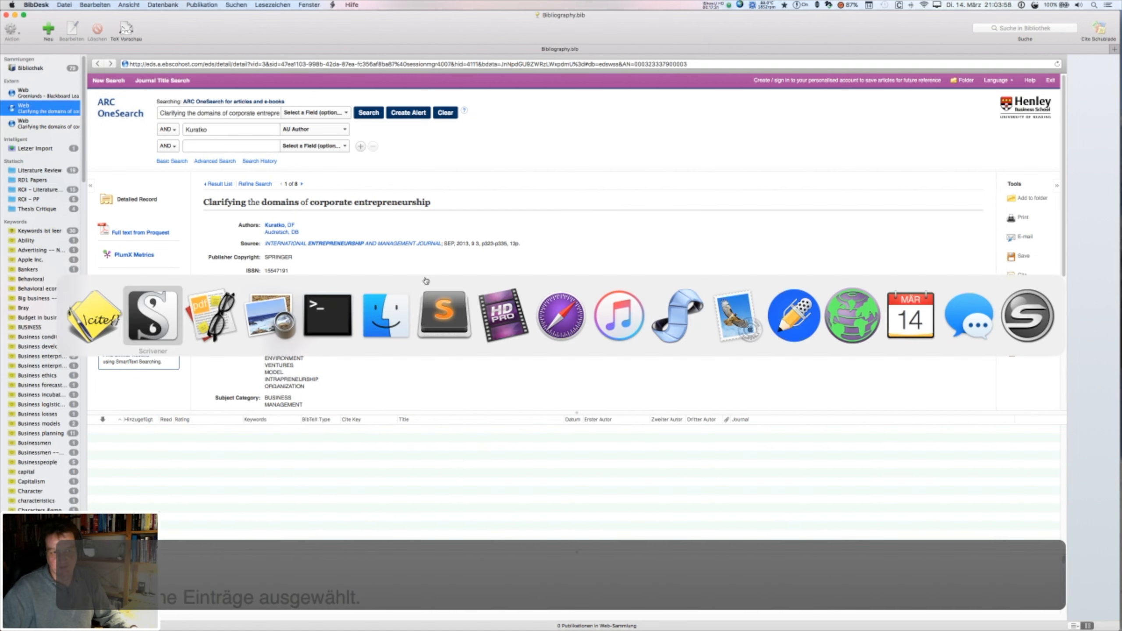
pyautogui.click(207, 316)
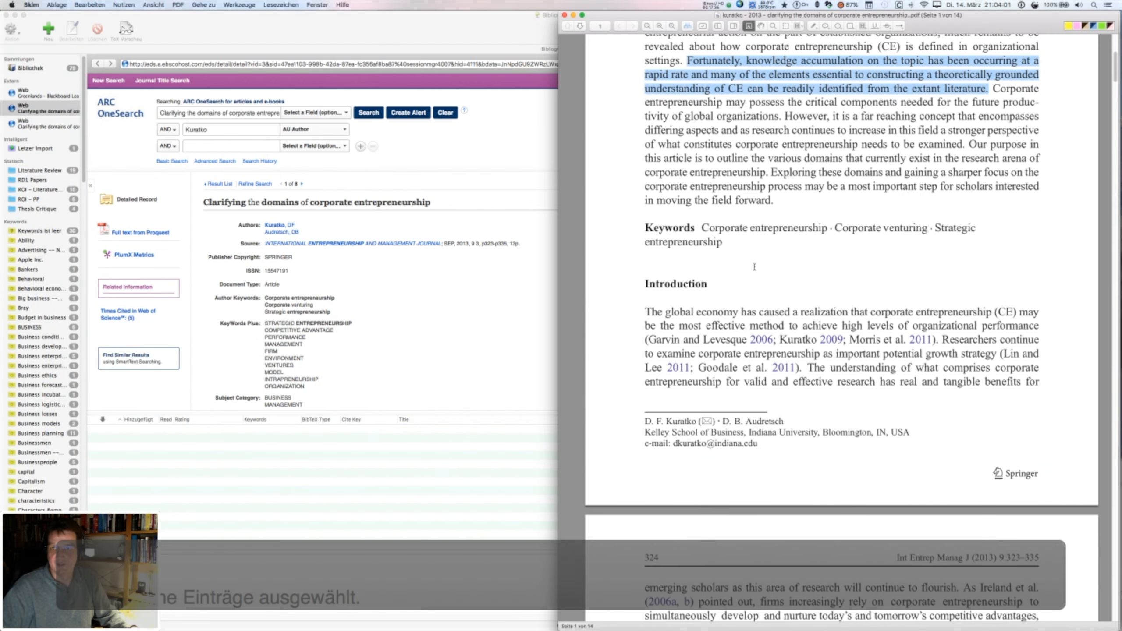
# - Deselect the highlighted passage and choose Auto so the Kuratko 2013 PDF reloads on changes
pyautogui.click(739, 117)
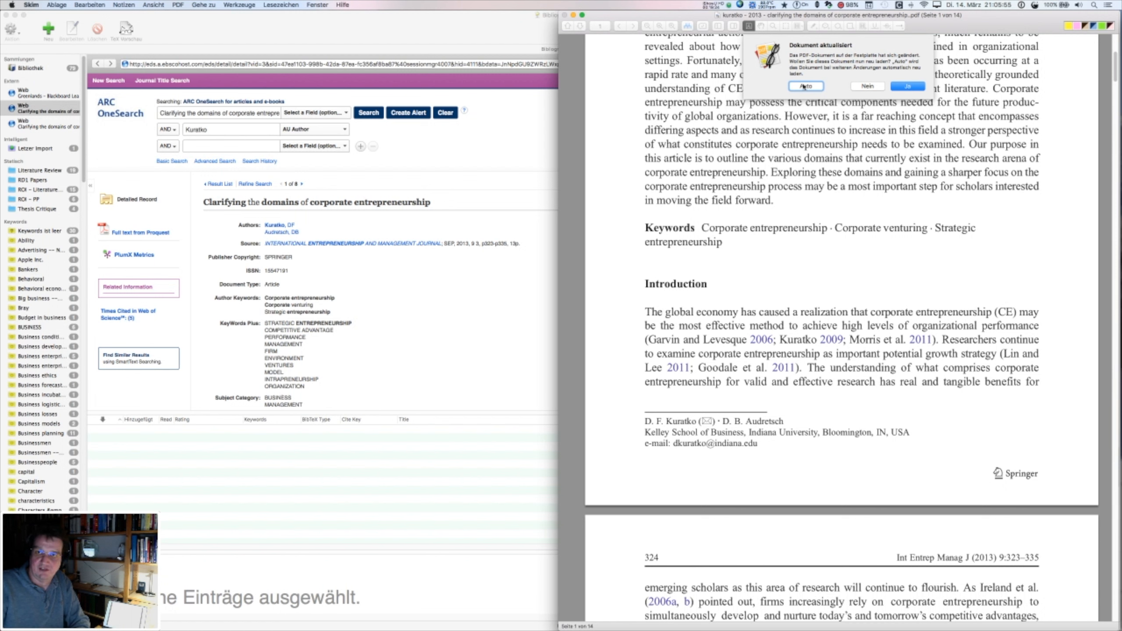
pyautogui.click(808, 89)
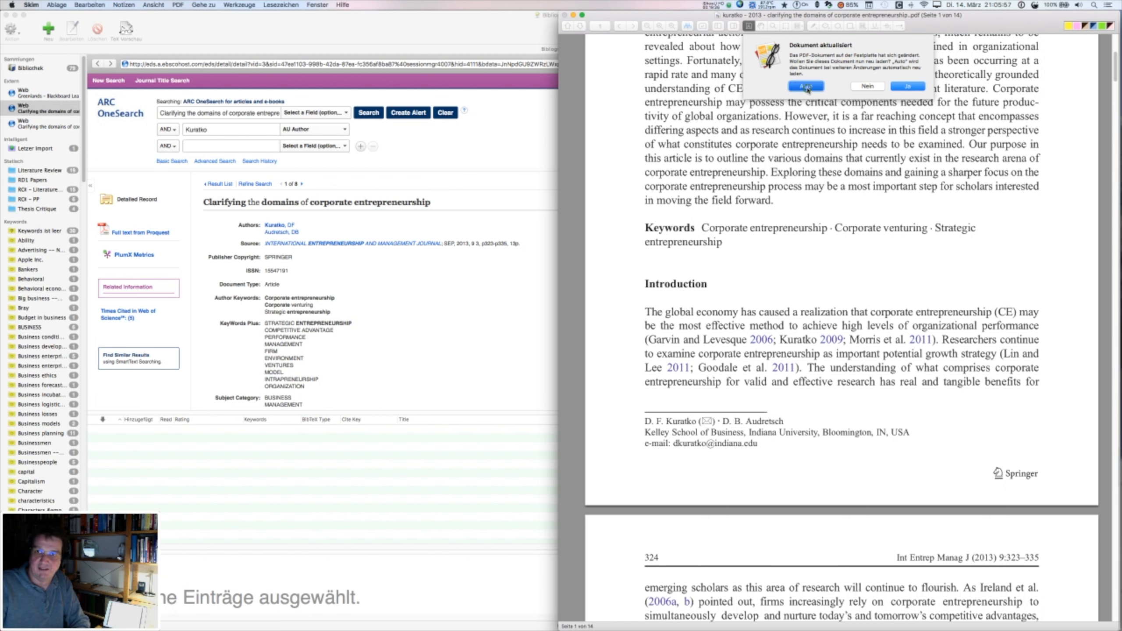